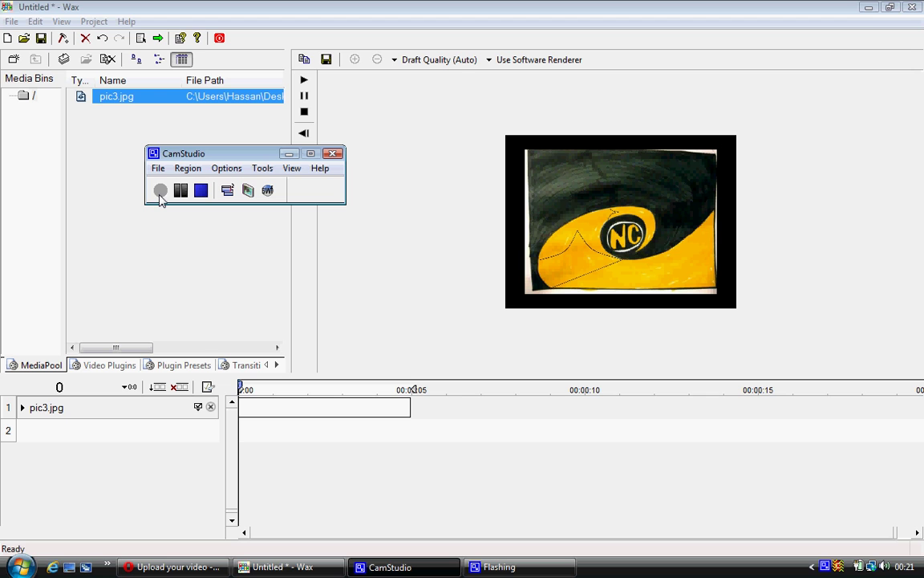
Switch to the Opera window showing the Synfig_Swoosh.avi YouTube upload
click(201, 567)
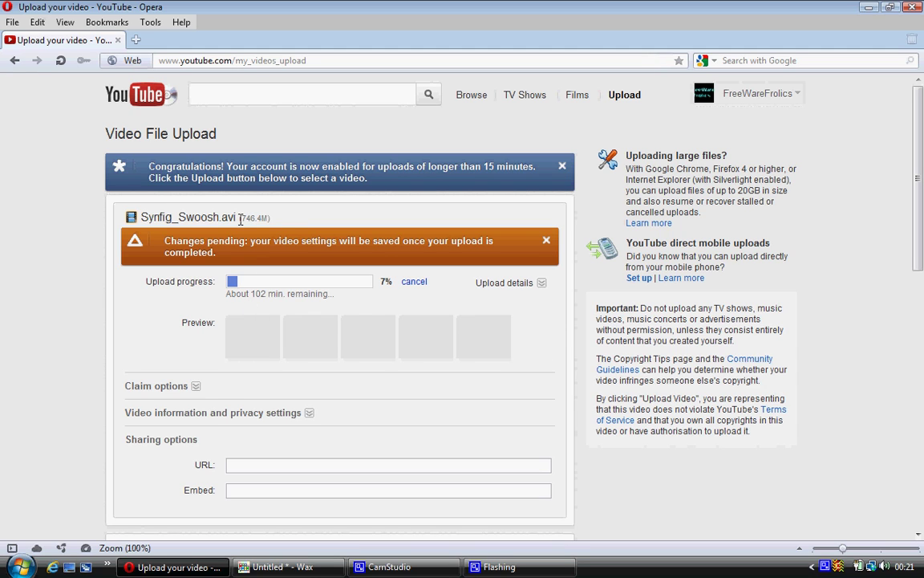
Check the Synfig_Swoosh.avi upload size and progress, then minimize Opera
drag(241, 219, 281, 225)
click(868, 8)
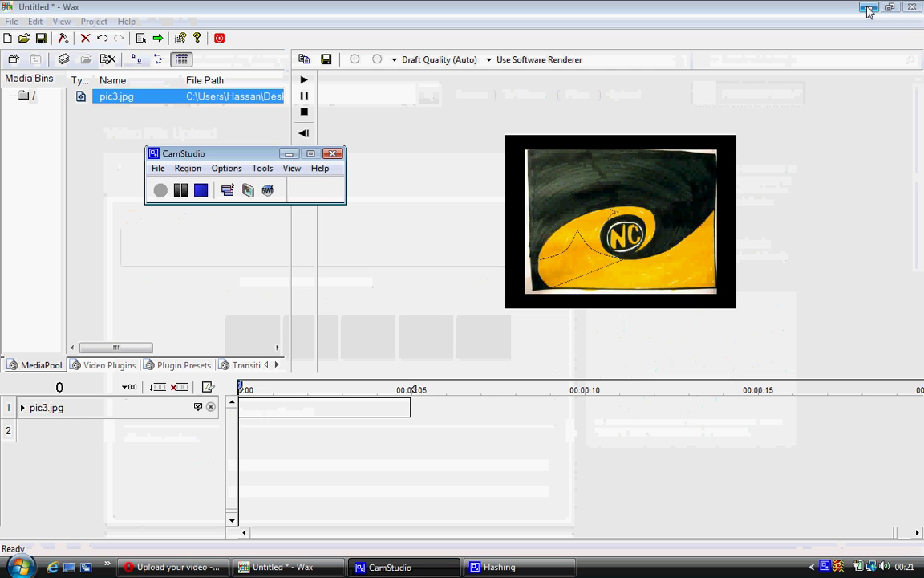
click(868, 8)
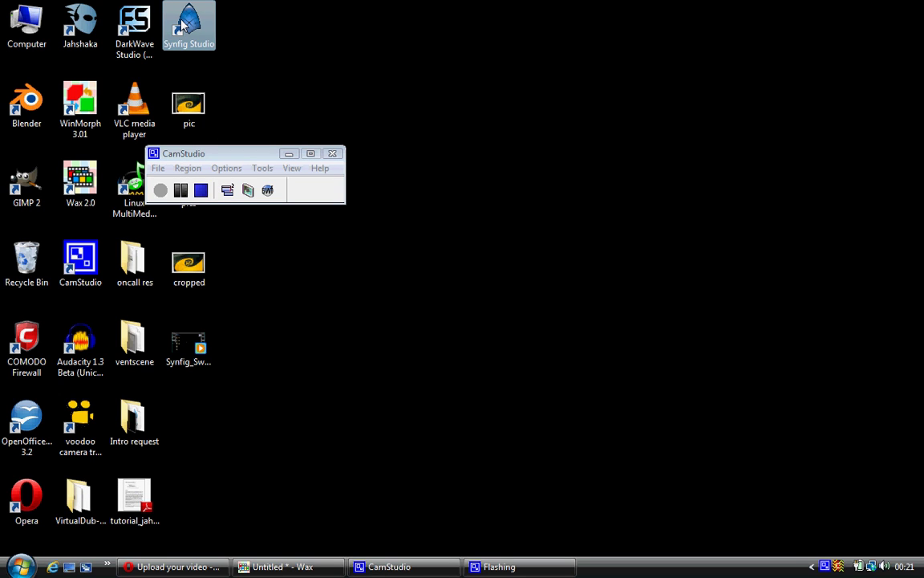
click(277, 566)
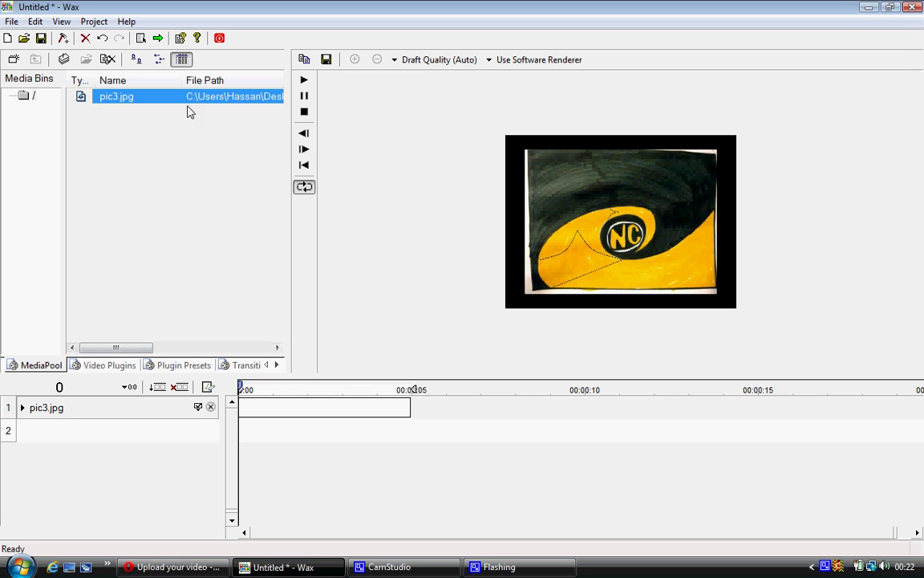
Set the project frame size to 1200×800 with output saved as Desktop\video.avi
click(94, 21)
click(121, 91)
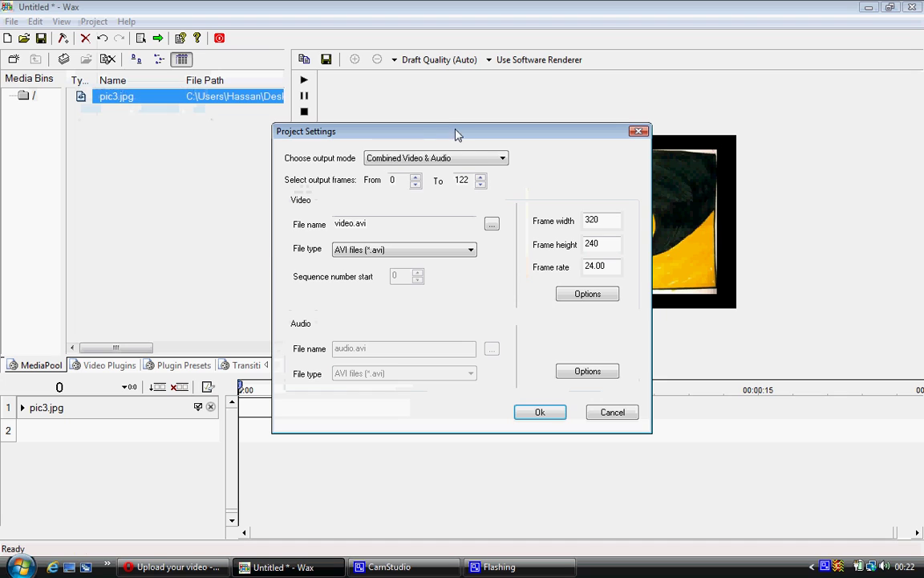
double_click(601, 220)
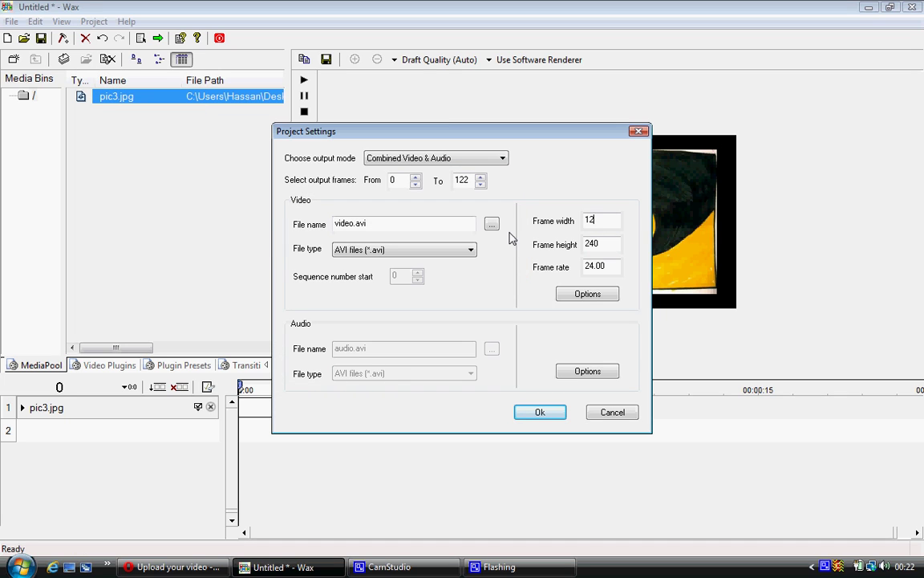
double_click(598, 244)
text(800)
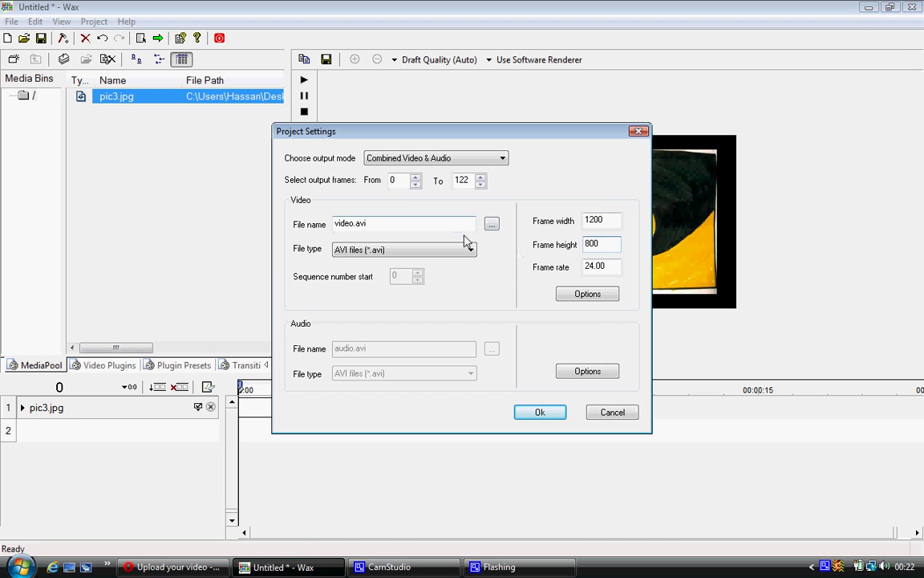
click(492, 224)
click(603, 508)
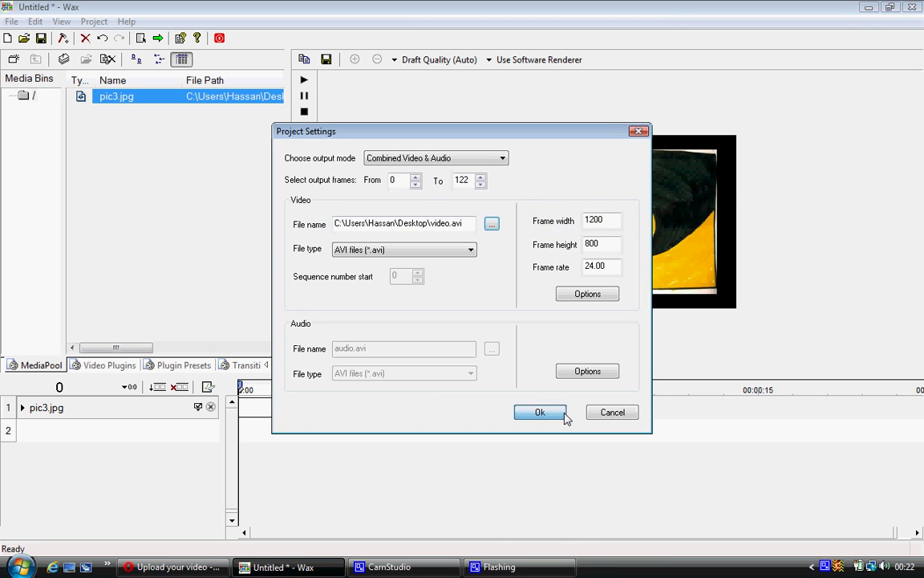
click(549, 413)
Show pic3.jpg at original dimensions, apply RotoMate to its track, and enlarge the preview
right_click(44, 393)
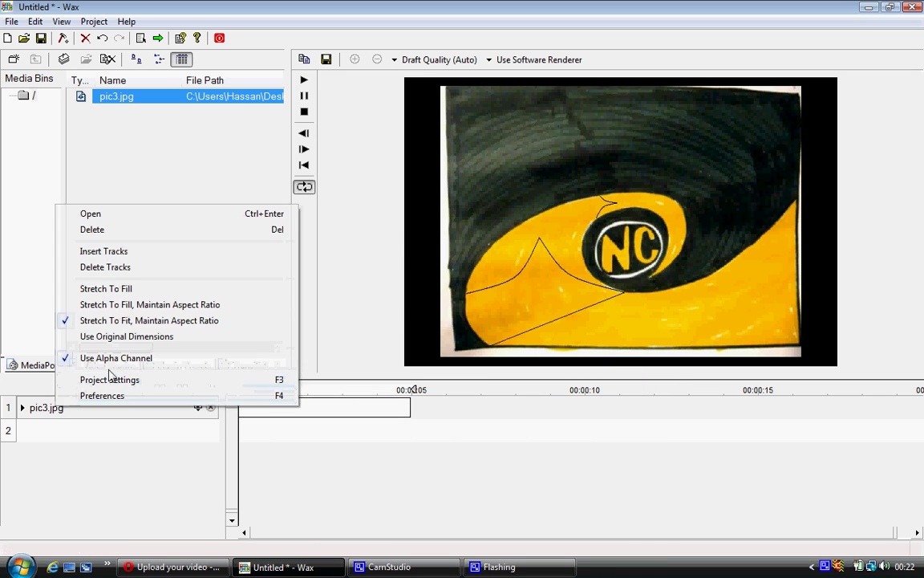
click(120, 335)
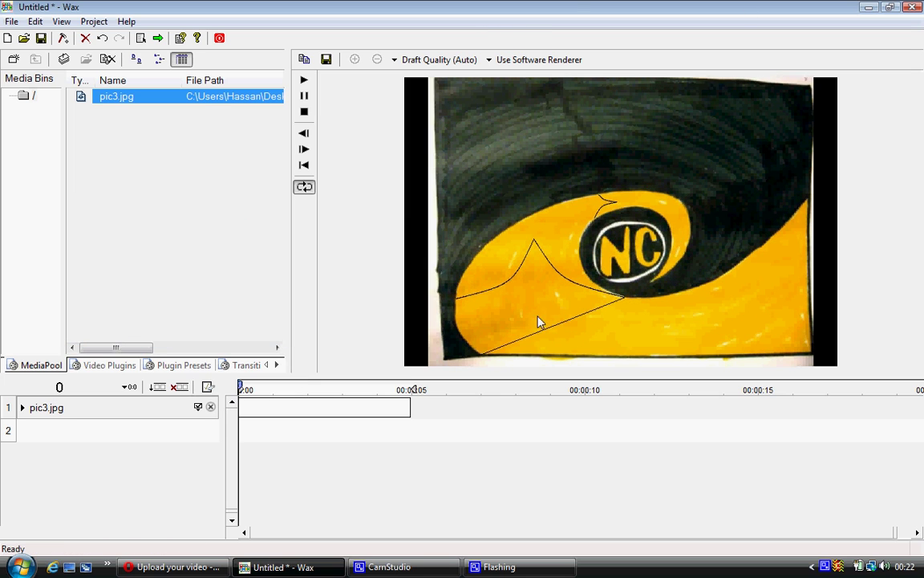
click(117, 365)
drag(193, 122, 125, 407)
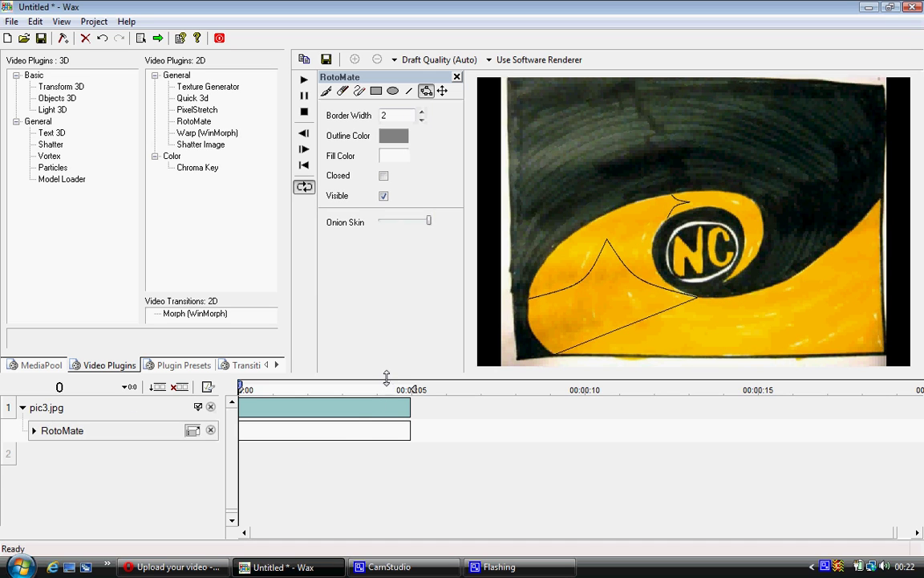
drag(386, 377, 386, 464)
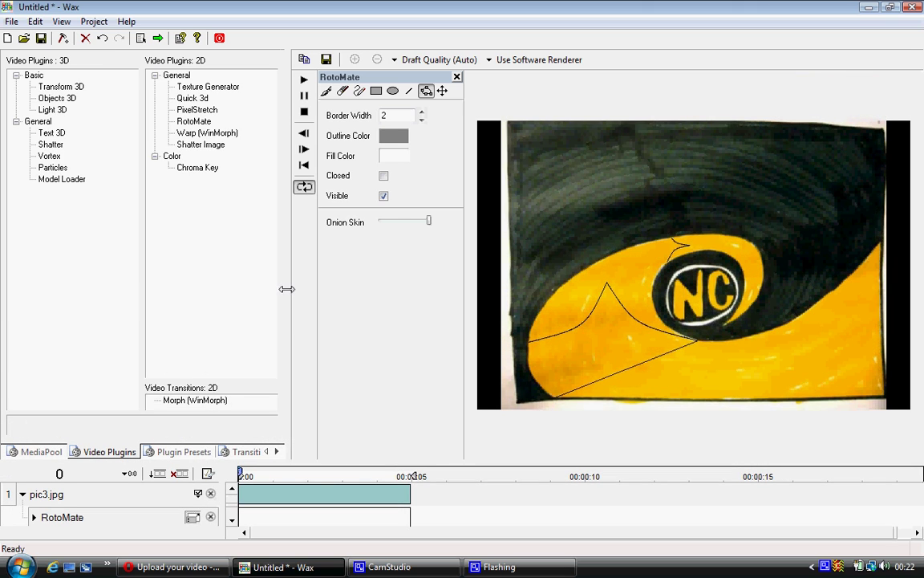
drag(275, 286, 180, 273)
mouse_move(481, 464)
mouse_down()
mouse_move(472, 441)
mouse_move(475, 450)
mouse_up()
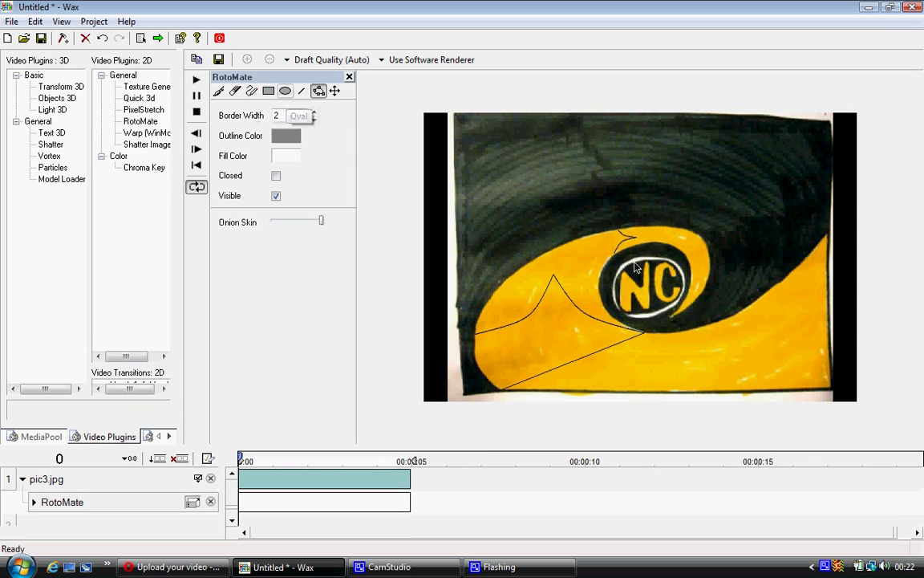
Draw a closed freehand spline shape around the yellow swoosh and the NC logo's curl
click(235, 92)
click(252, 93)
click(276, 175)
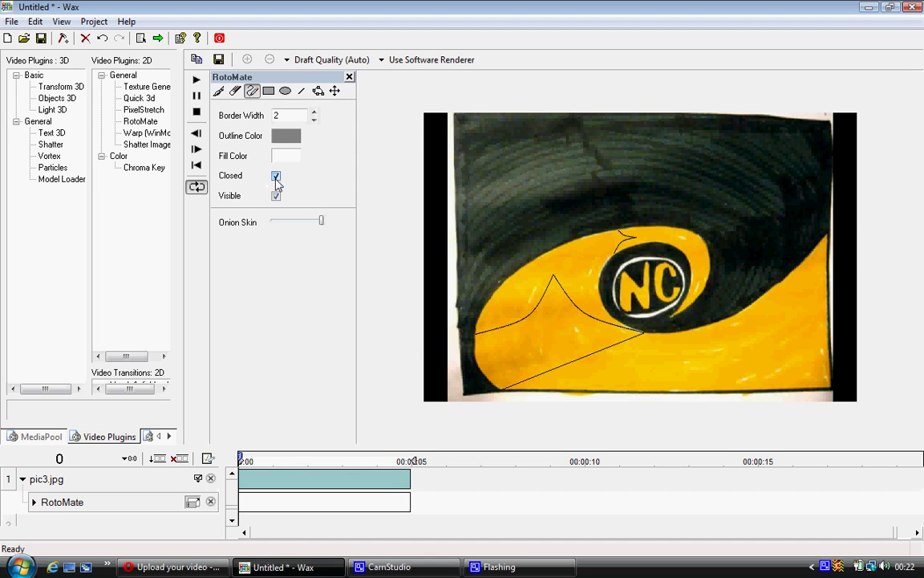
mouse_move(856, 213)
mouse_down()
mouse_move(775, 287)
mouse_move(682, 327)
mouse_move(634, 329)
mouse_move(600, 301)
mouse_move(604, 265)
mouse_move(664, 243)
mouse_move(686, 277)
mouse_move(683, 311)
mouse_move(700, 304)
mouse_move(717, 265)
mouse_move(696, 226)
mouse_move(616, 235)
mouse_move(517, 215)
mouse_move(472, 258)
mouse_move(473, 320)
mouse_move(482, 385)
mouse_move(596, 410)
mouse_move(869, 406)
mouse_up()
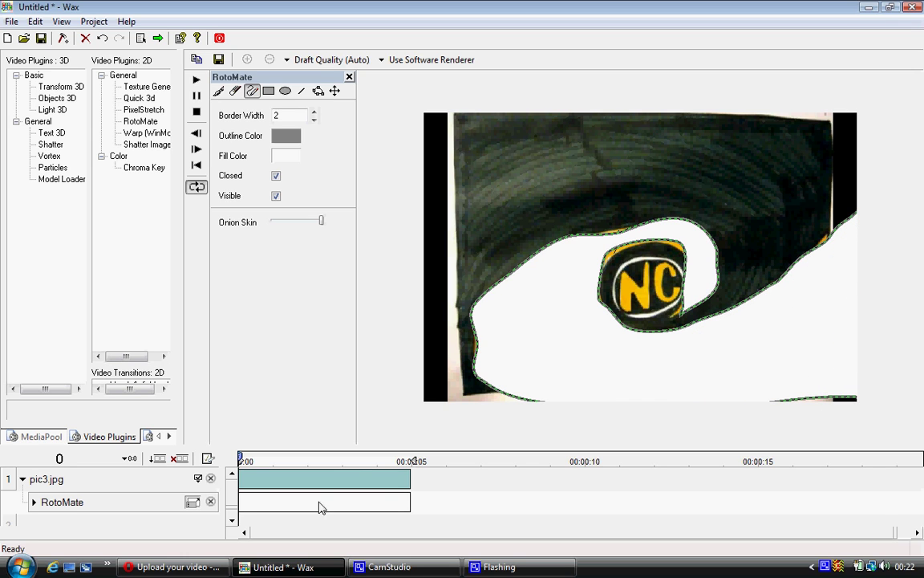
drag(363, 450, 364, 407)
Turn on Shapes as Mask for RotoMate and lower Onion Skin to reveal the original image
click(35, 460)
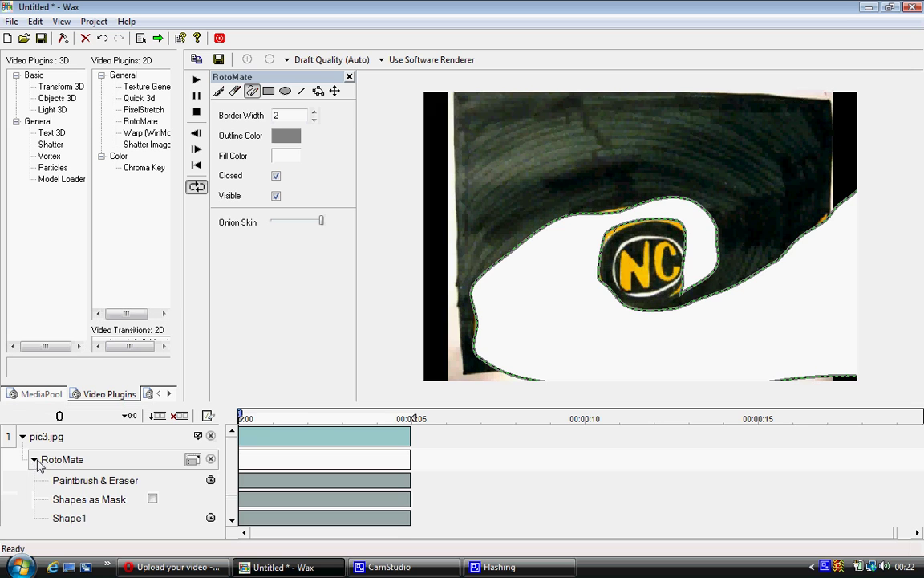
click(153, 498)
drag(332, 400, 339, 369)
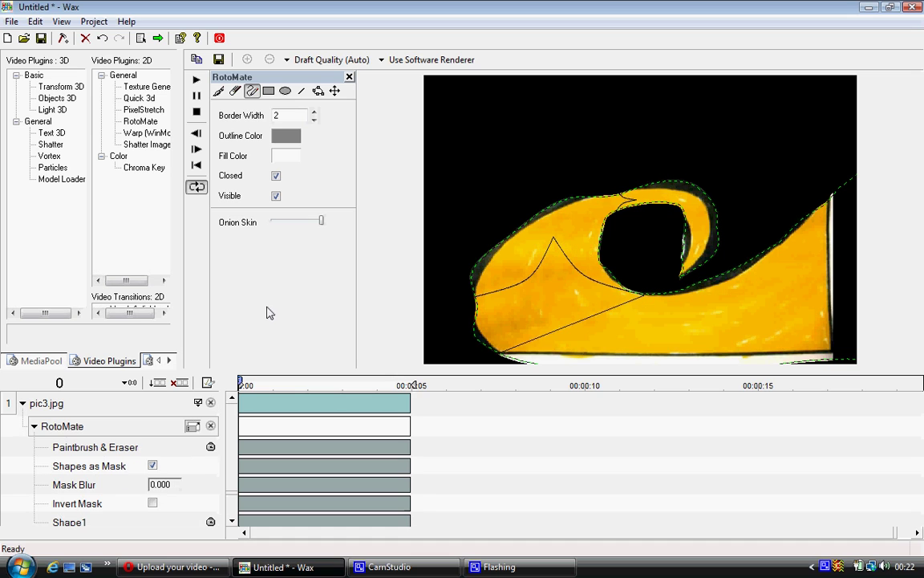
drag(322, 221, 295, 226)
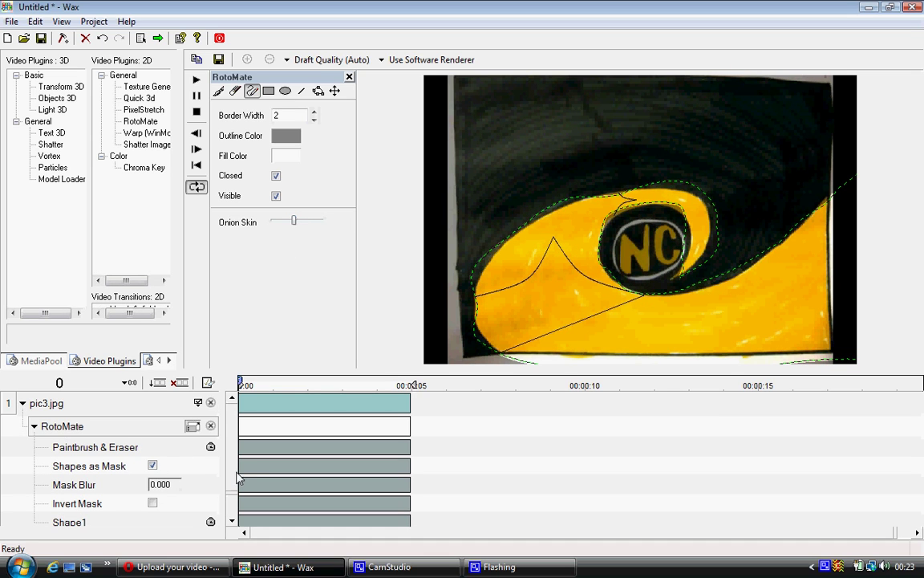
scroll(231, 504, down, 1)
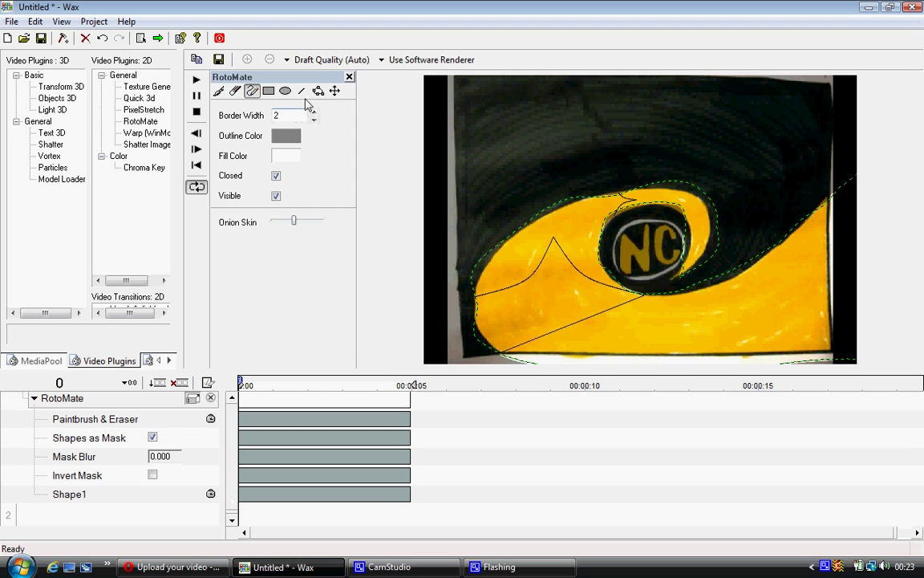
With the Edit tool, fit the mask's top edge to the swoosh and delete extra points
click(319, 94)
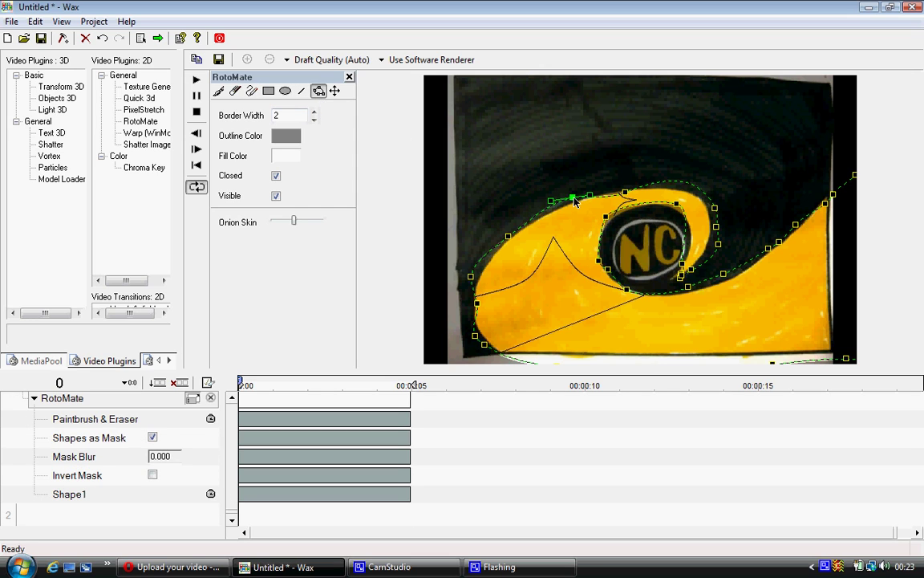
drag(572, 198, 528, 221)
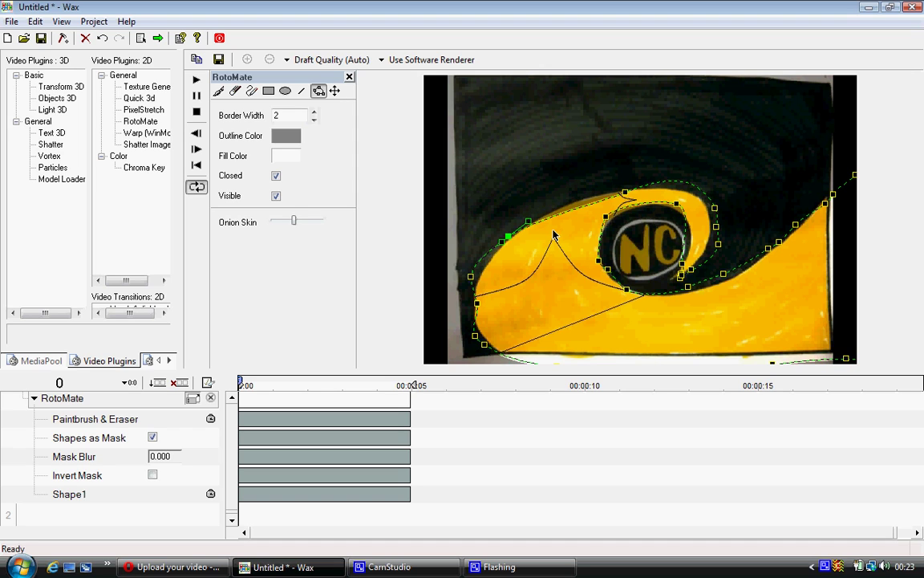
key(Delete)
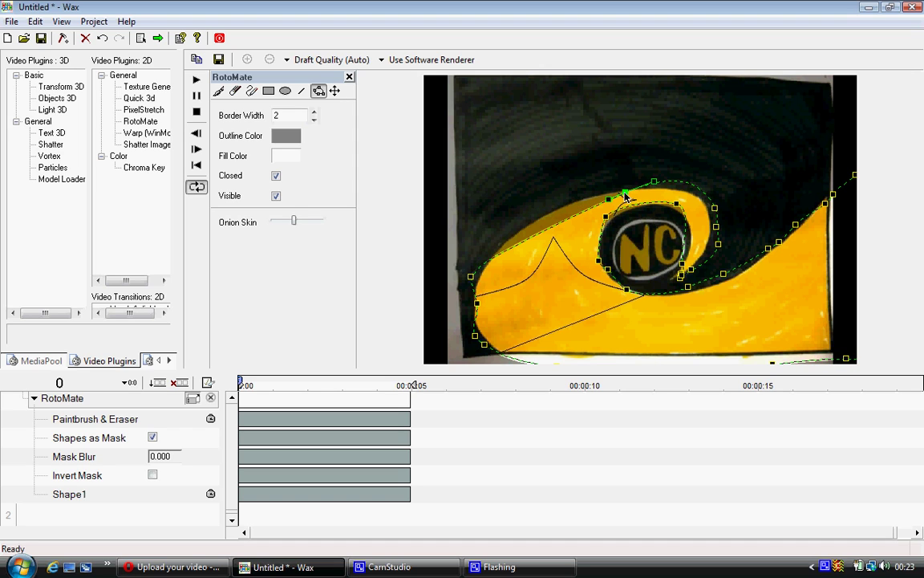
drag(546, 235, 557, 209)
click(714, 209)
key(Delete)
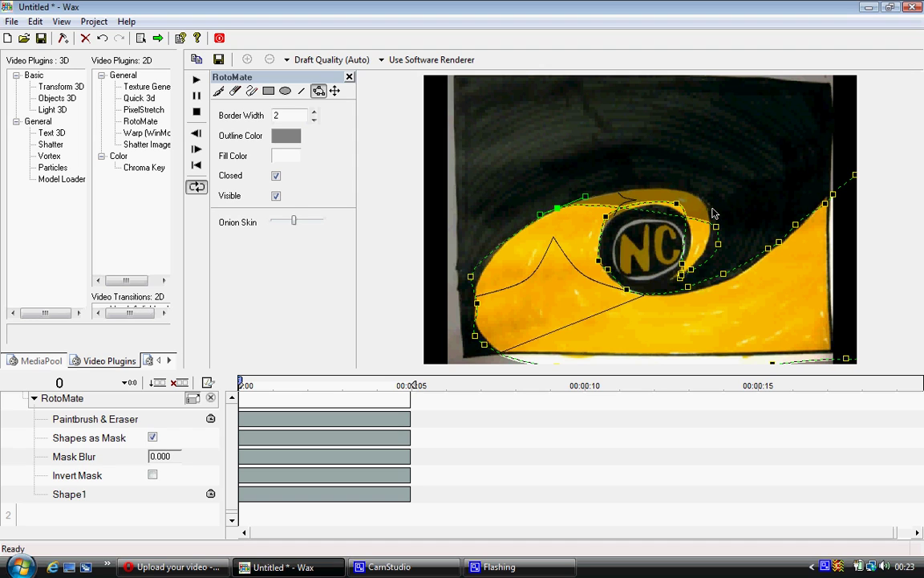
Fit the mask points around the NC logo and up along the curl's right side
click(680, 275)
key(ctrl+z)
key(ctrl+z)
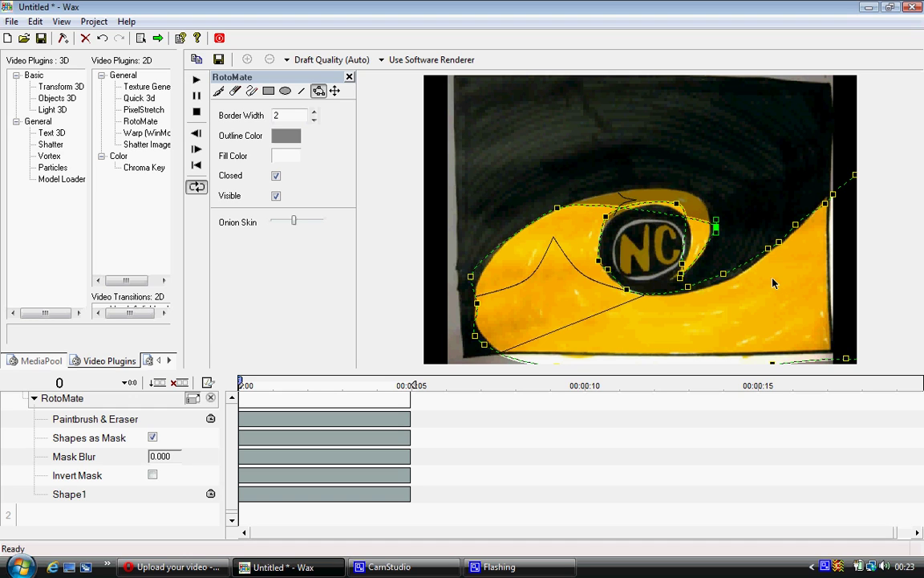
mouse_move(716, 228)
mouse_down()
mouse_move(714, 207)
mouse_move(715, 242)
mouse_up()
click(680, 277)
drag(684, 278, 676, 278)
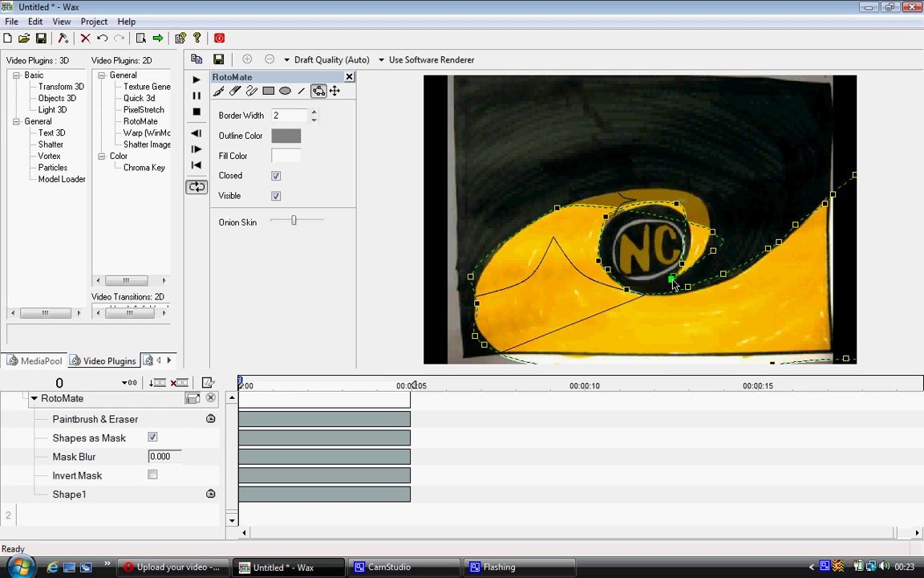
click(712, 251)
drag(717, 256, 699, 190)
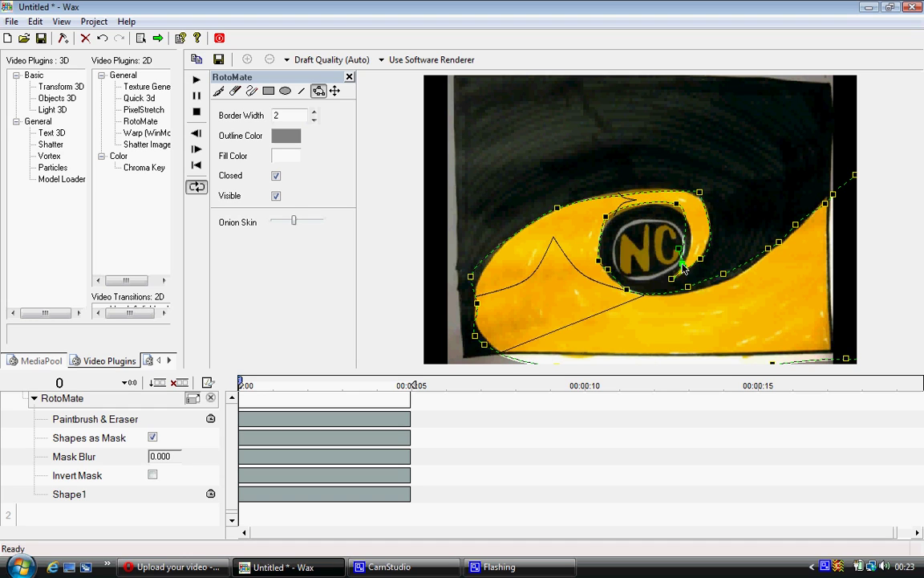
click(692, 234)
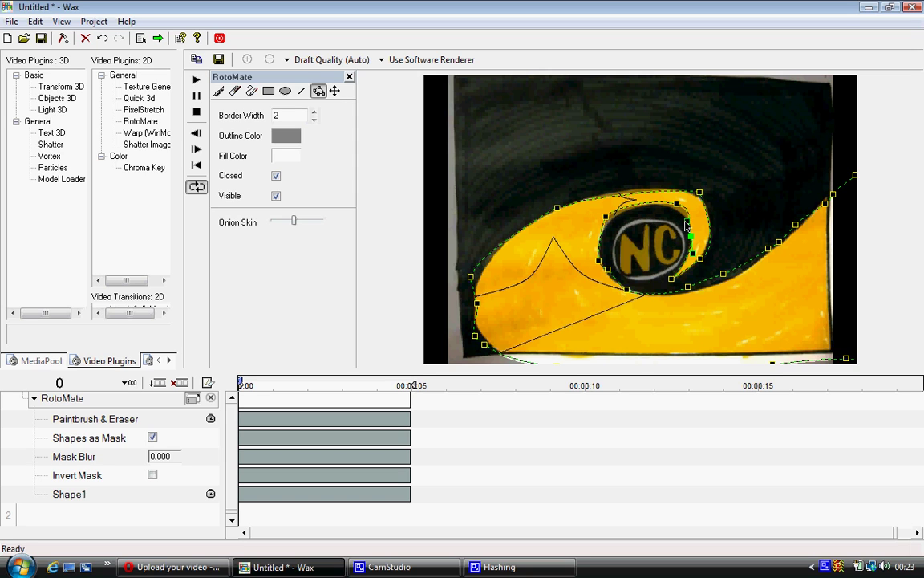
Remove an extra point above the logo and smooth the mask's top edge
click(688, 227)
click(677, 206)
key(Delete)
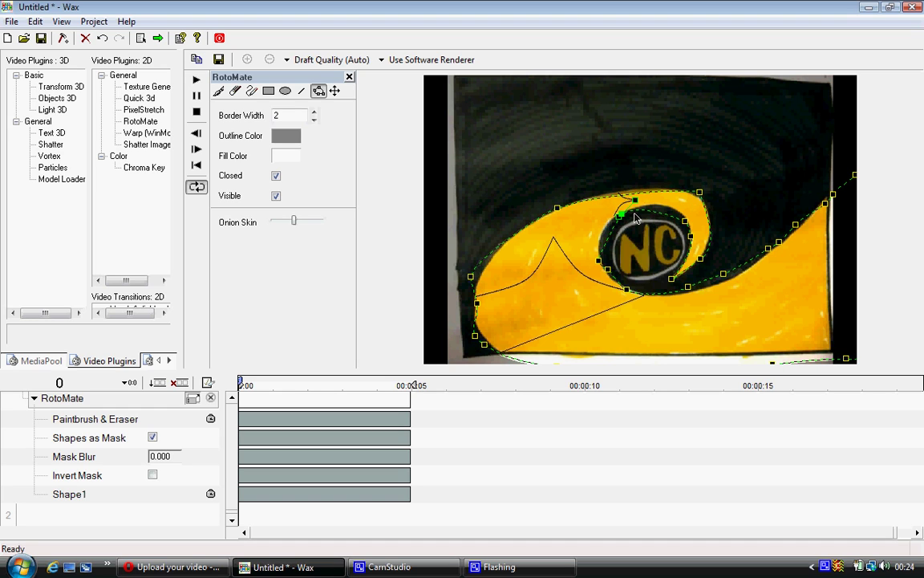
click(646, 209)
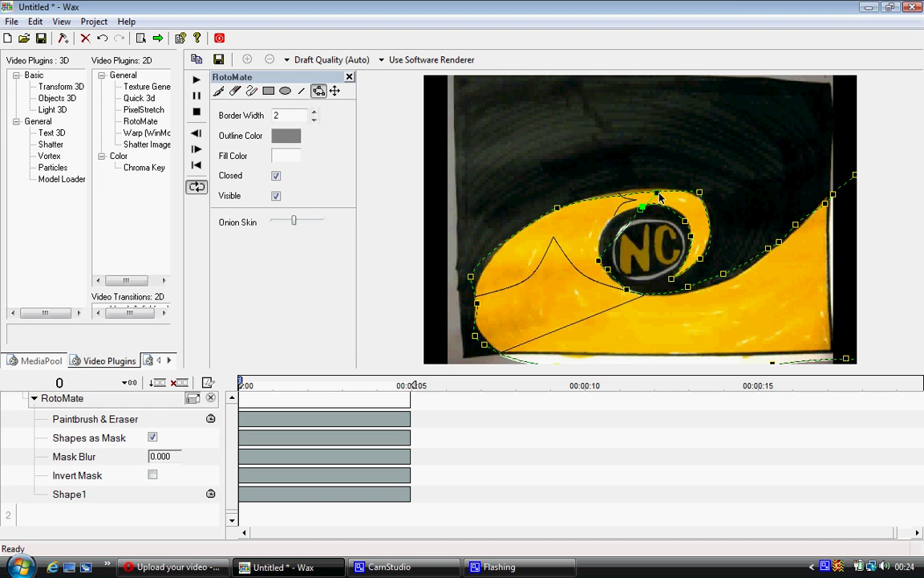
drag(660, 197, 679, 201)
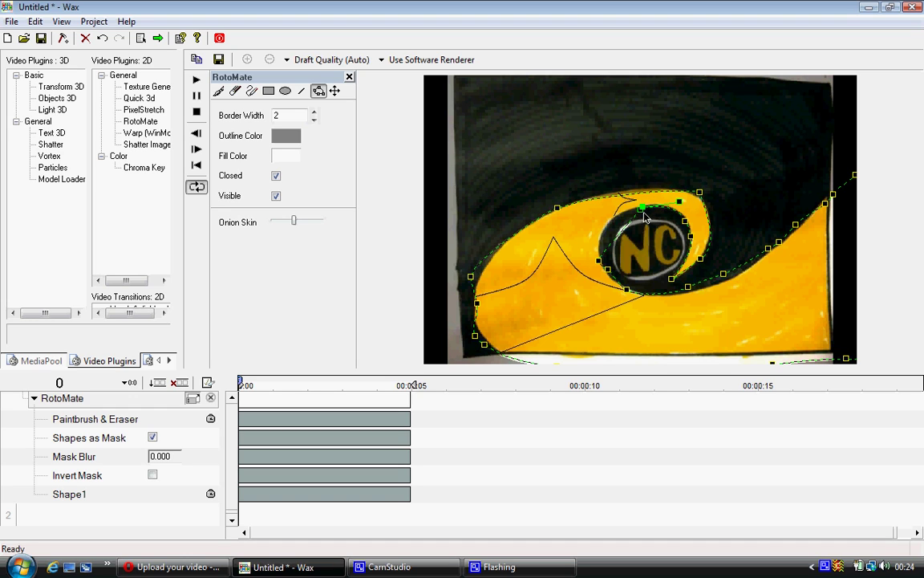
drag(577, 195, 620, 207)
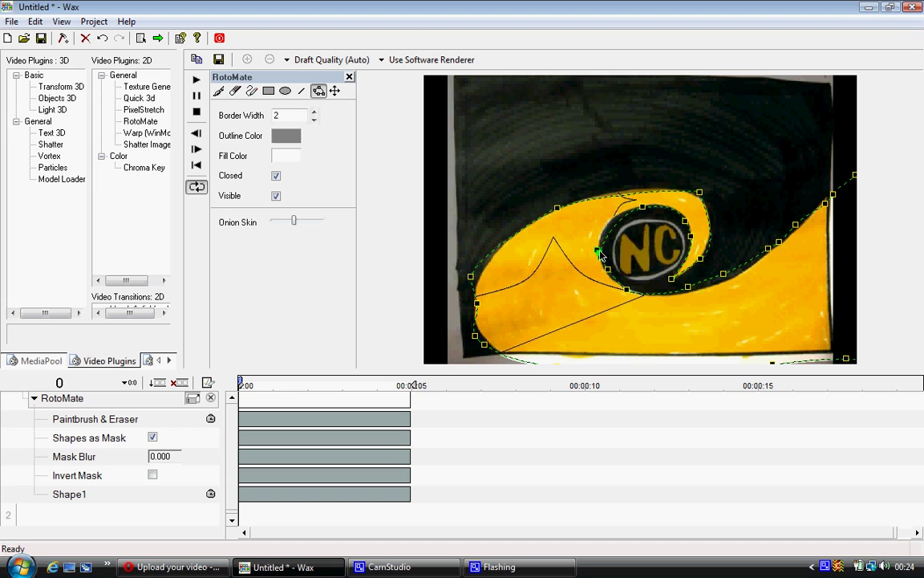
Reshape the inner loop around the NC logo by curving its tangent
drag(598, 260, 596, 242)
click(595, 242)
drag(600, 250, 600, 262)
click(610, 273)
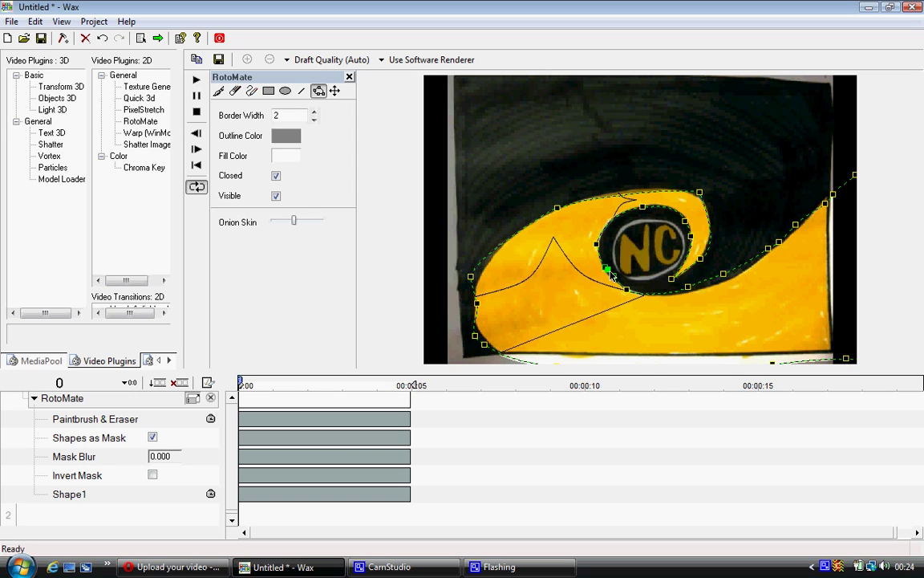
key(Delete)
Prune outer-contour points, smooth the lower curve, and fit the swoosh's right edge
click(794, 228)
key(Delete)
key(Delete)
key(Delete)
key(Delete)
key(Delete)
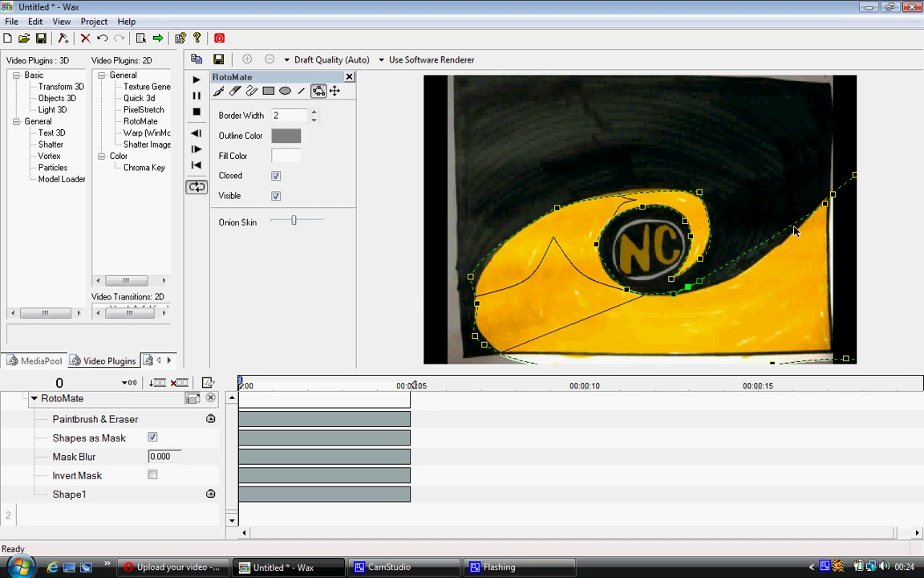
key(Delete)
key(Delete)
key(Delete)
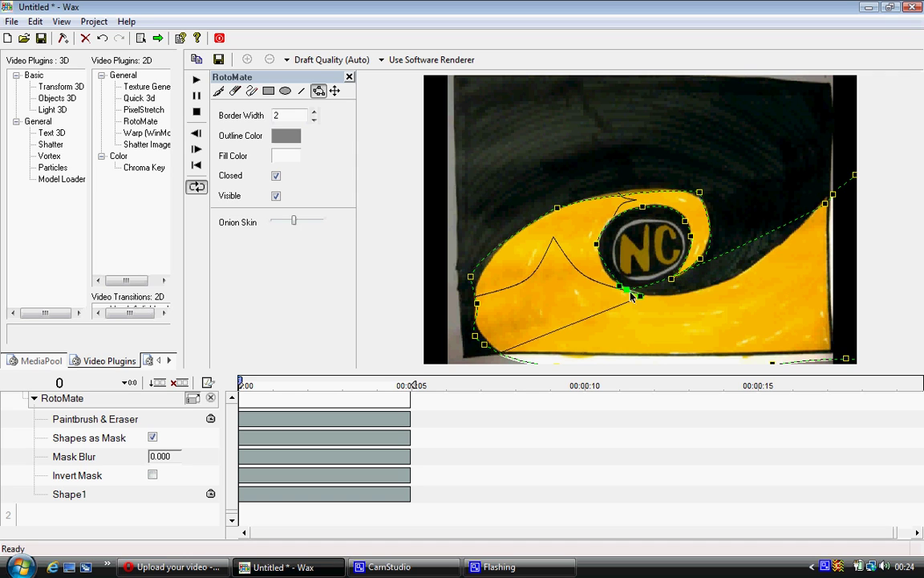
drag(637, 298, 605, 303)
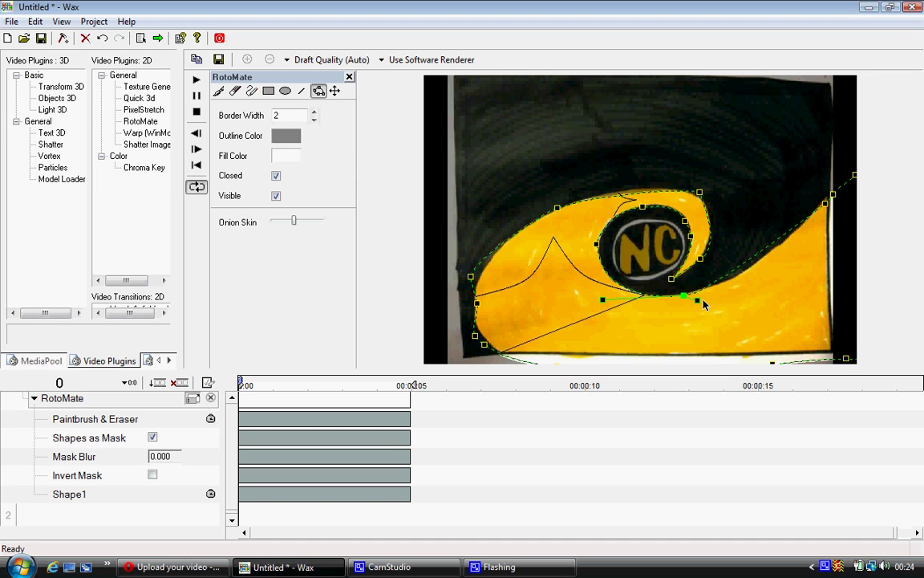
drag(697, 302, 756, 285)
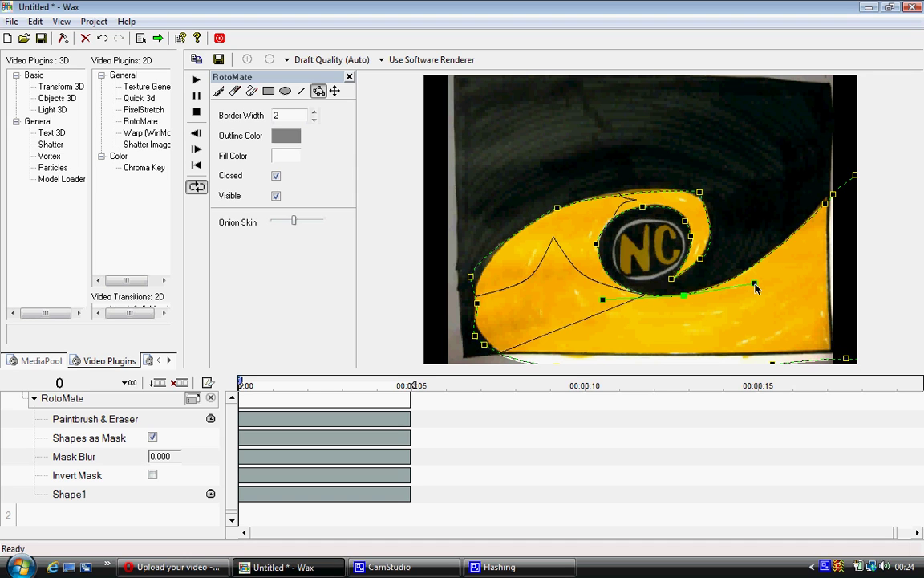
click(826, 202)
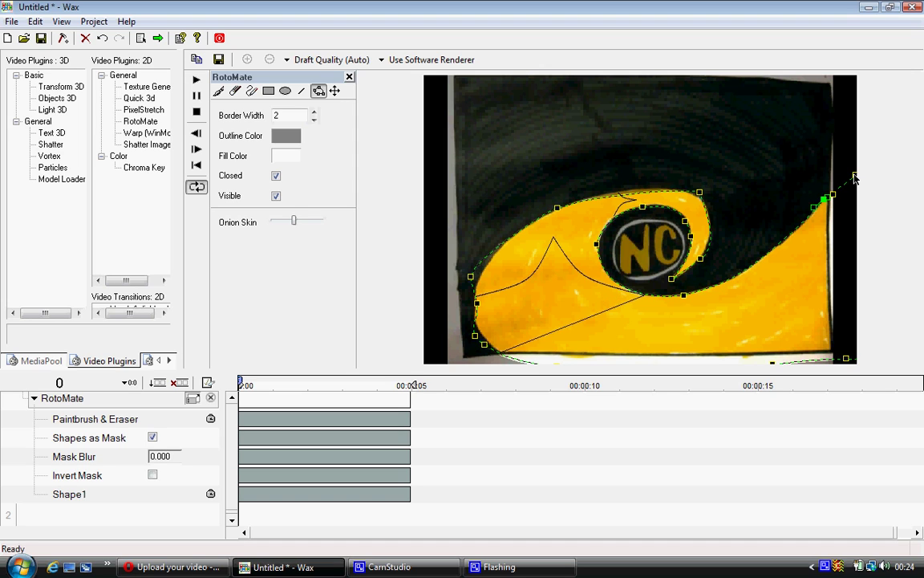
drag(837, 204, 835, 200)
key(Delete)
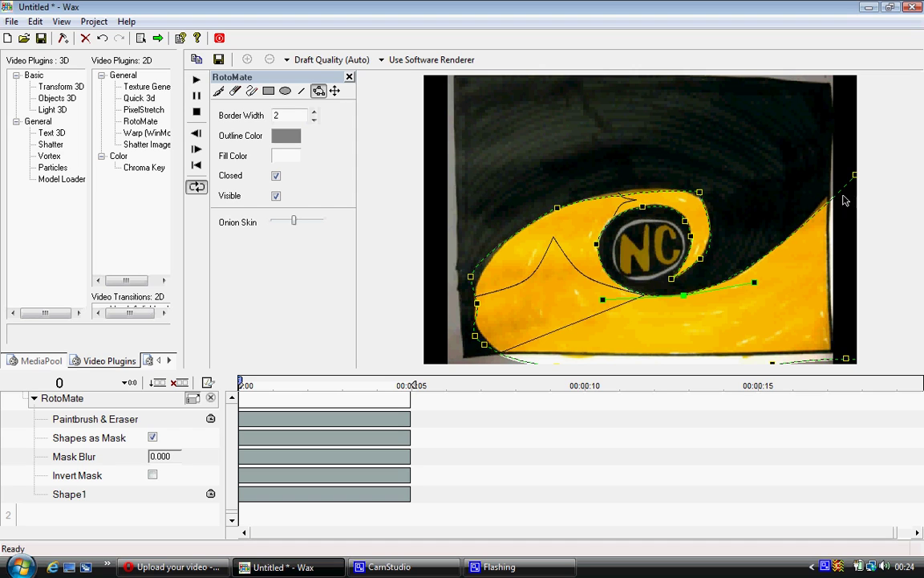
Delete redundant left and bottom-left mask points and adjust the bottom-left corner curve
click(855, 176)
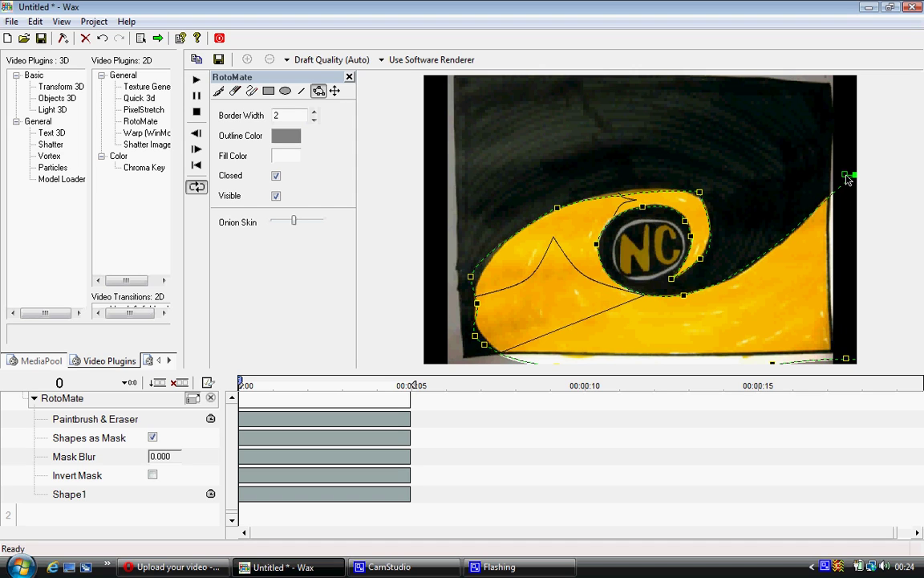
click(699, 194)
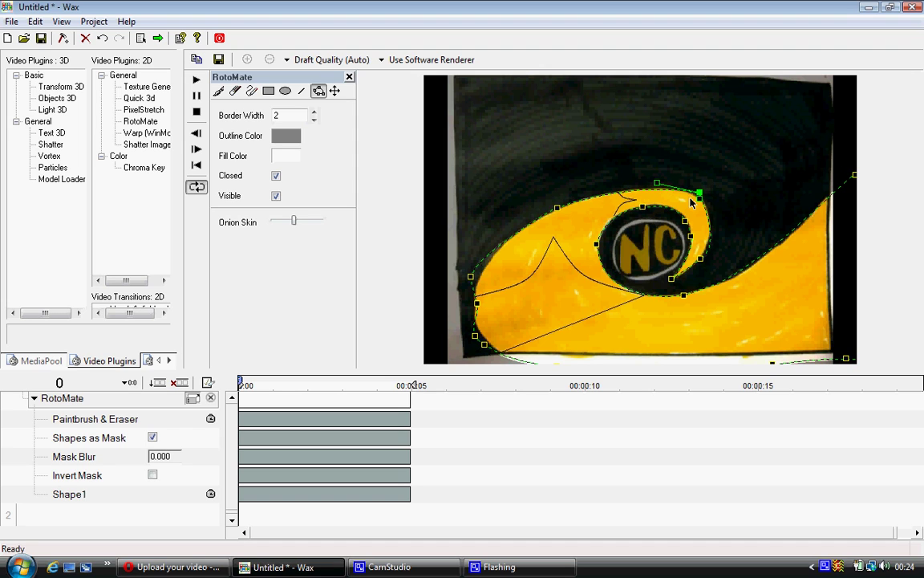
click(701, 260)
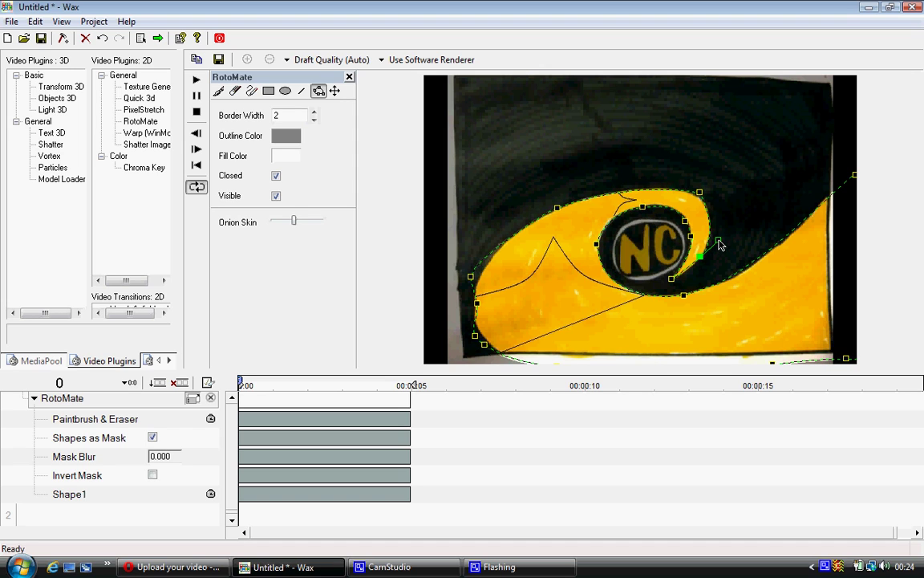
click(470, 278)
key(Delete)
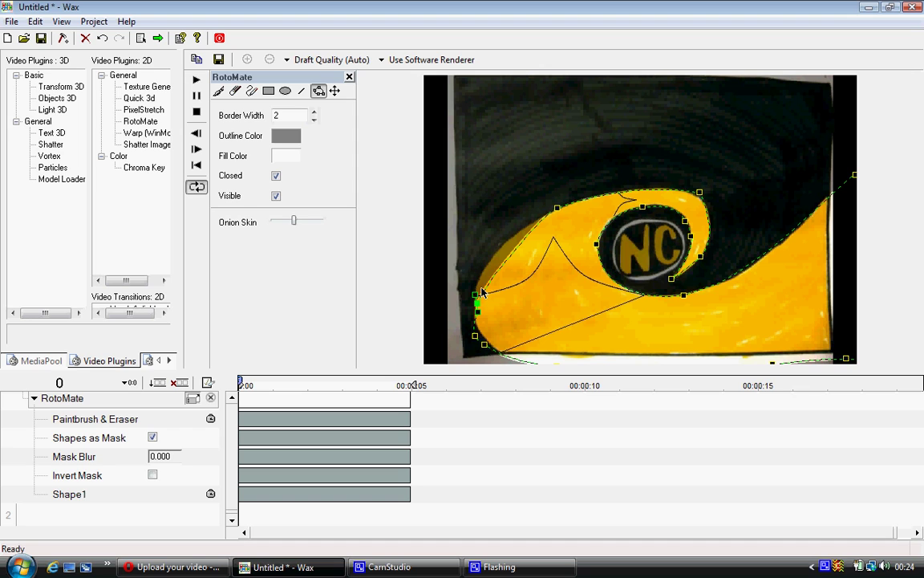
click(475, 336)
key(Delete)
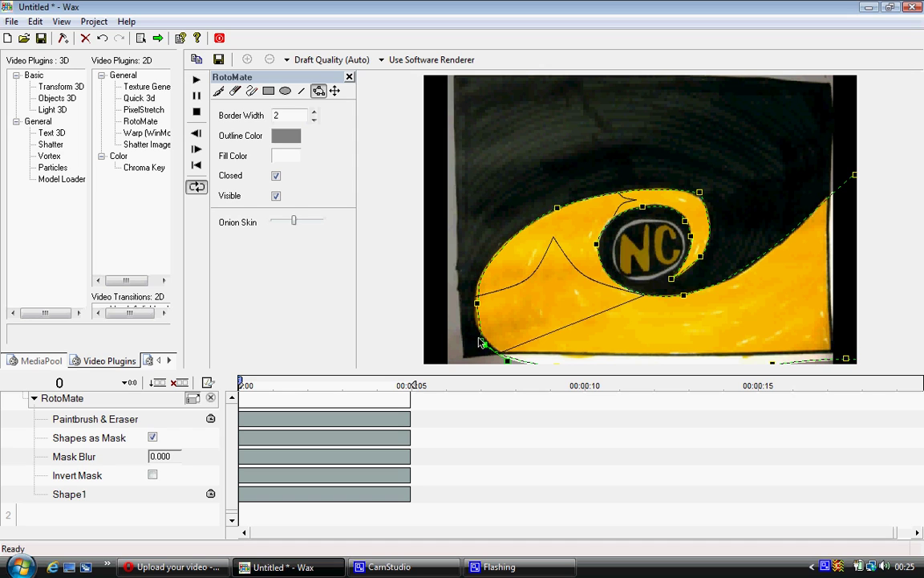
key(Delete)
drag(476, 350, 472, 344)
Set Shape1's interpolation to Smooth and move the playhead to about frame 61
click(211, 495)
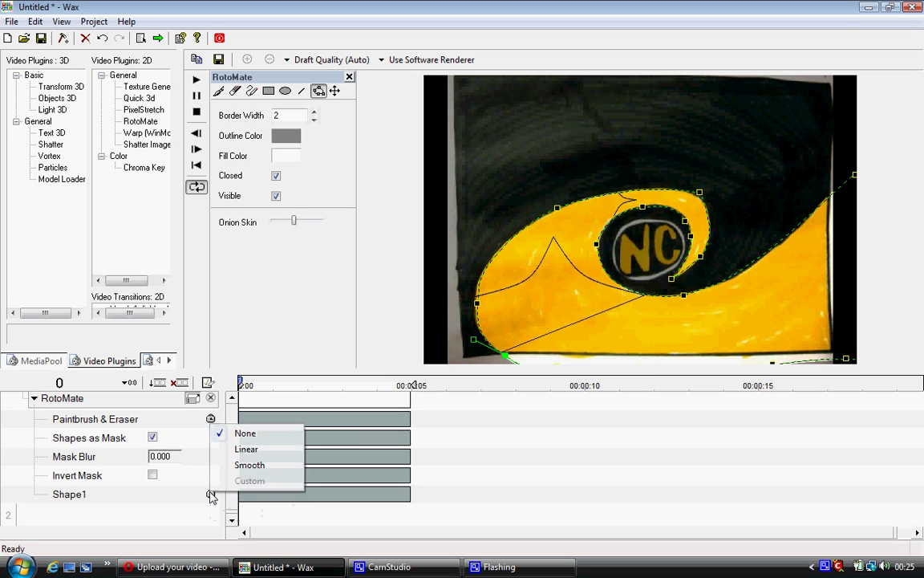
click(237, 466)
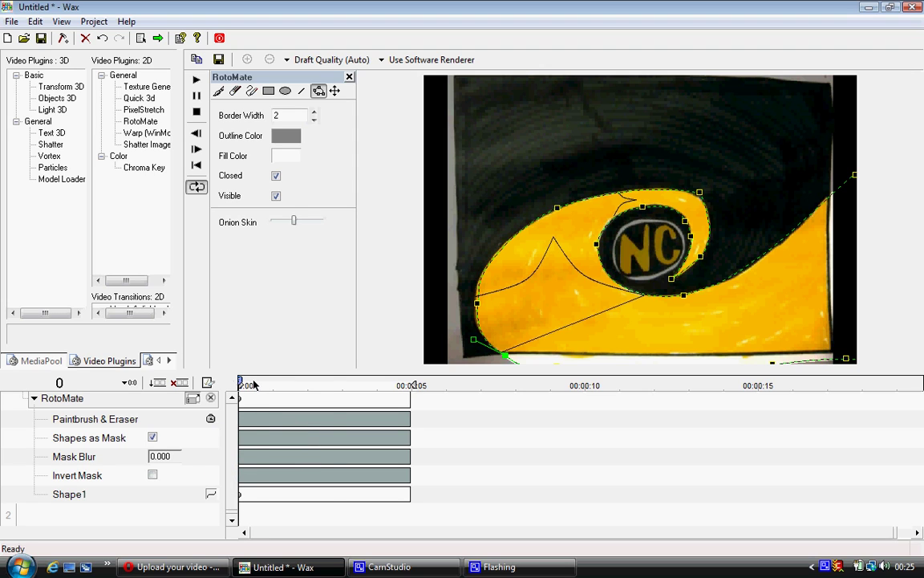
drag(253, 385, 325, 384)
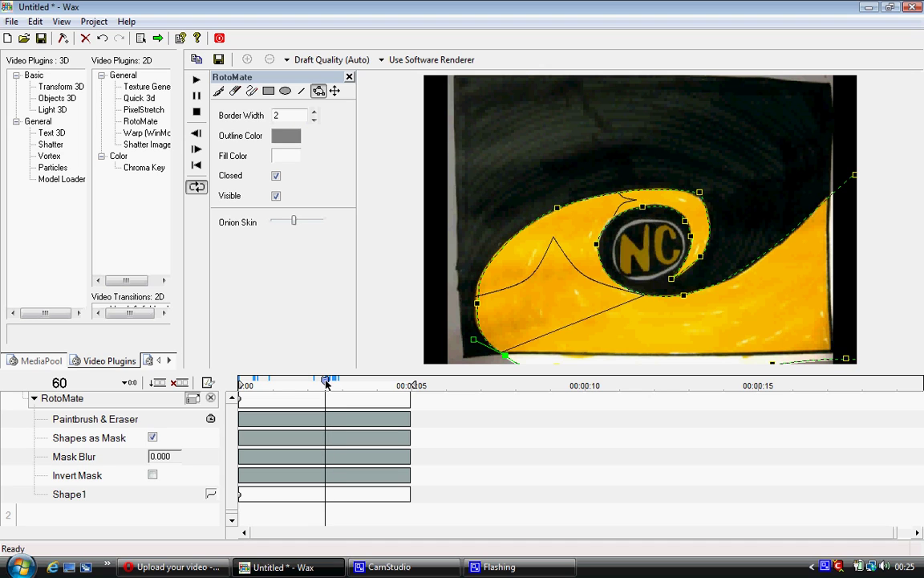
Key Shape1 at frames 38, 24 and 13 by nudging a mask point, shifting one keyframe earlier
click(682, 295)
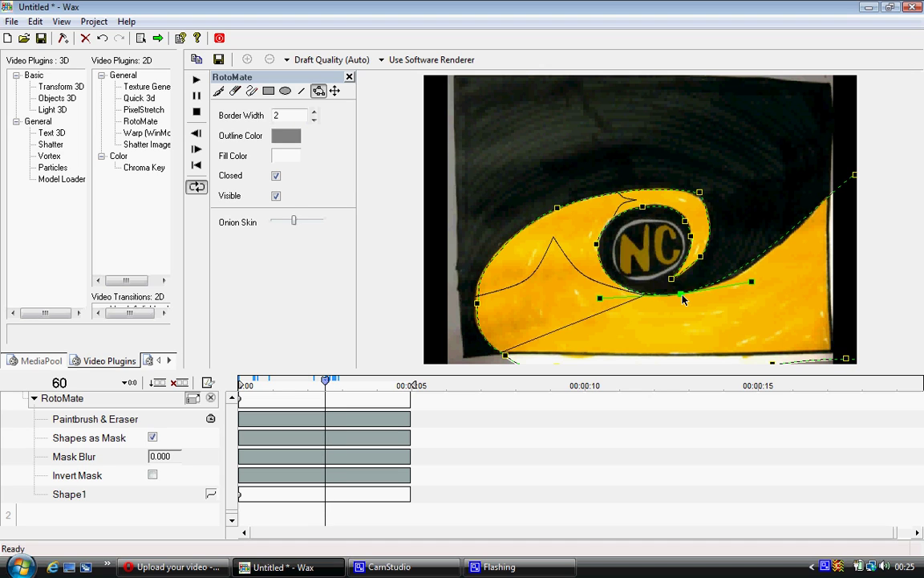
drag(293, 383, 293, 384)
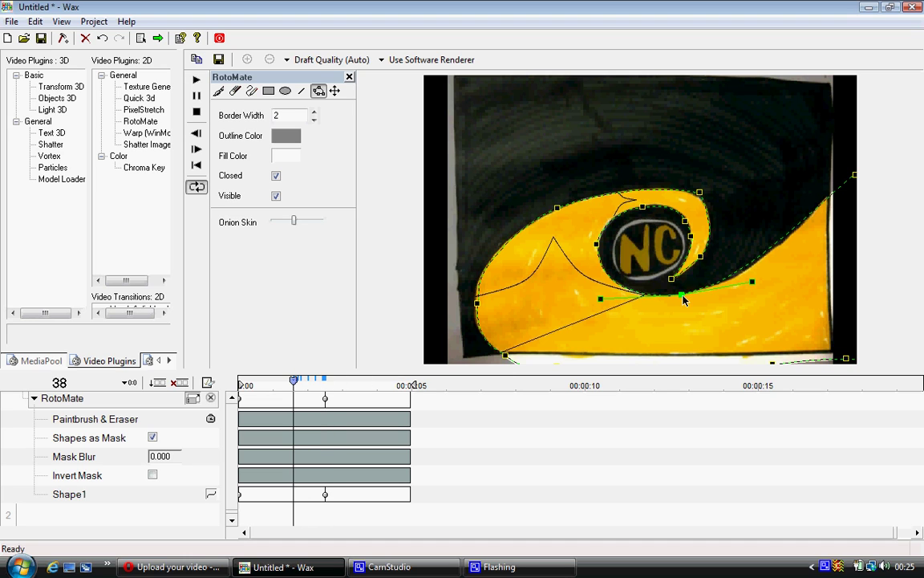
drag(683, 295, 684, 296)
drag(294, 383, 273, 384)
drag(683, 297, 682, 295)
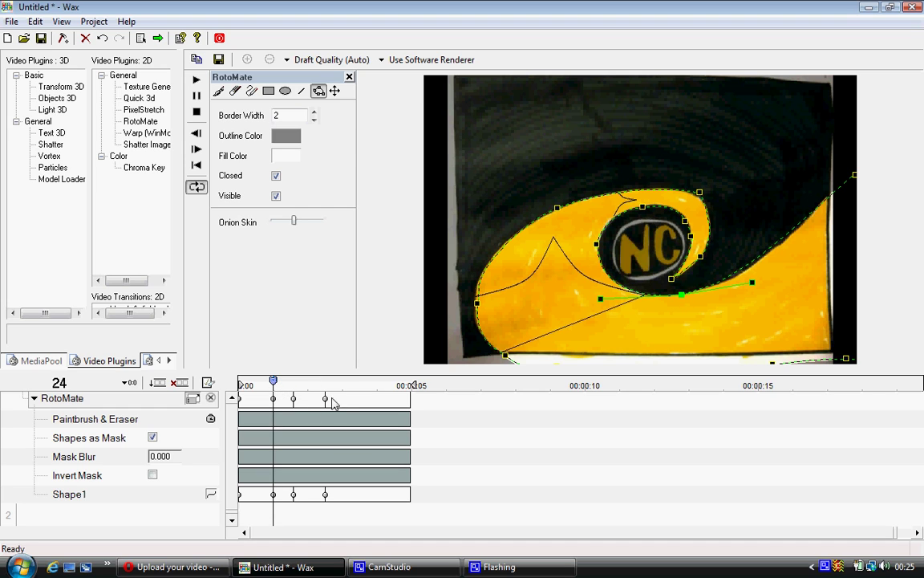
drag(325, 399, 258, 384)
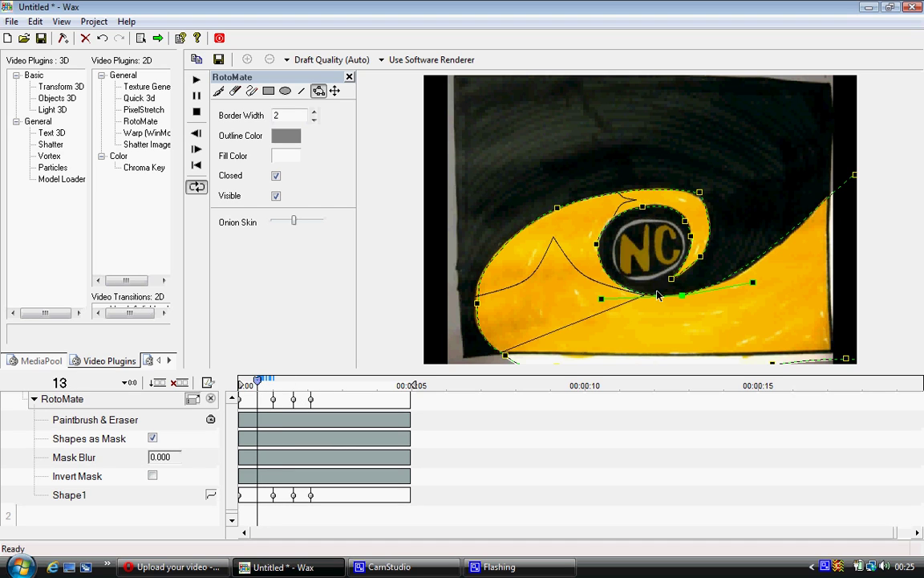
drag(687, 300, 681, 299)
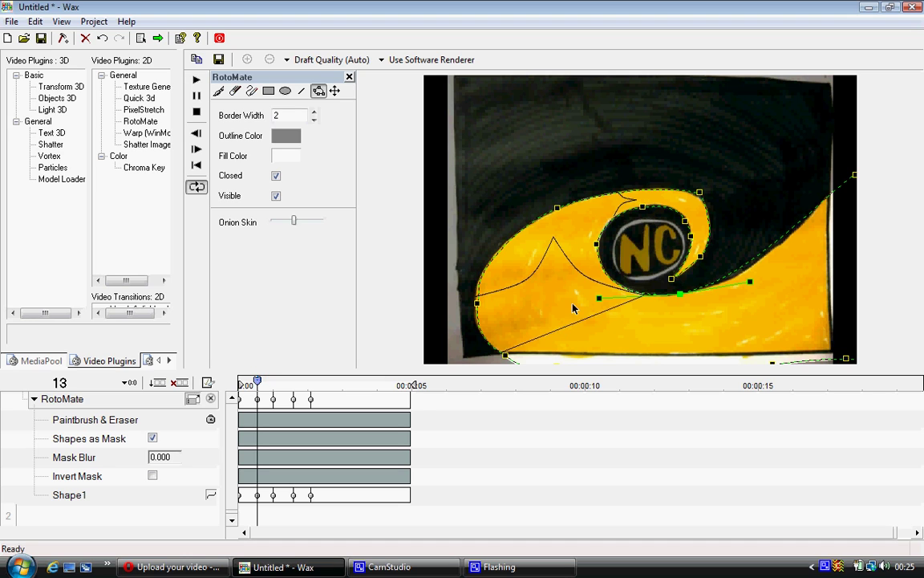
Pull the lower and logo-side mask points down below the NC logo and curl
drag(680, 295, 742, 277)
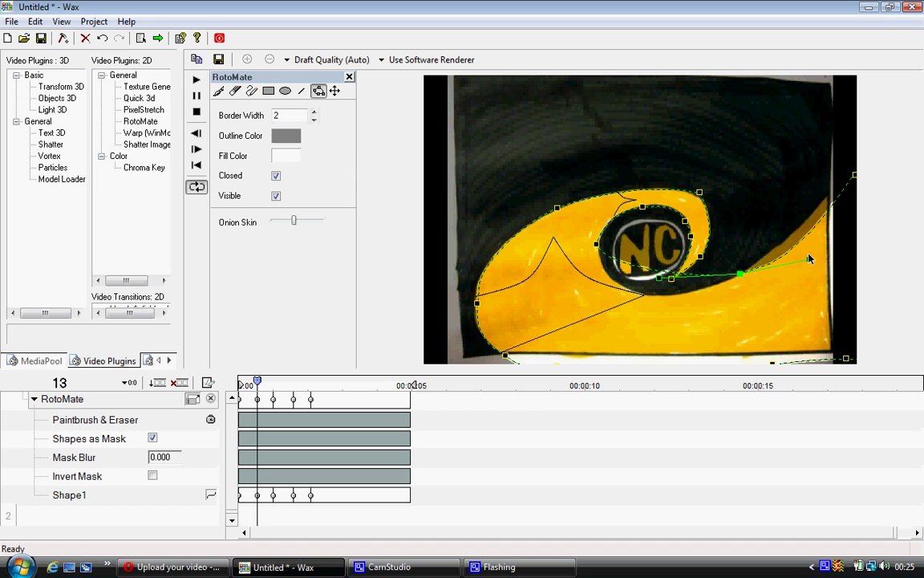
drag(811, 261, 804, 243)
drag(600, 249, 693, 293)
click(740, 276)
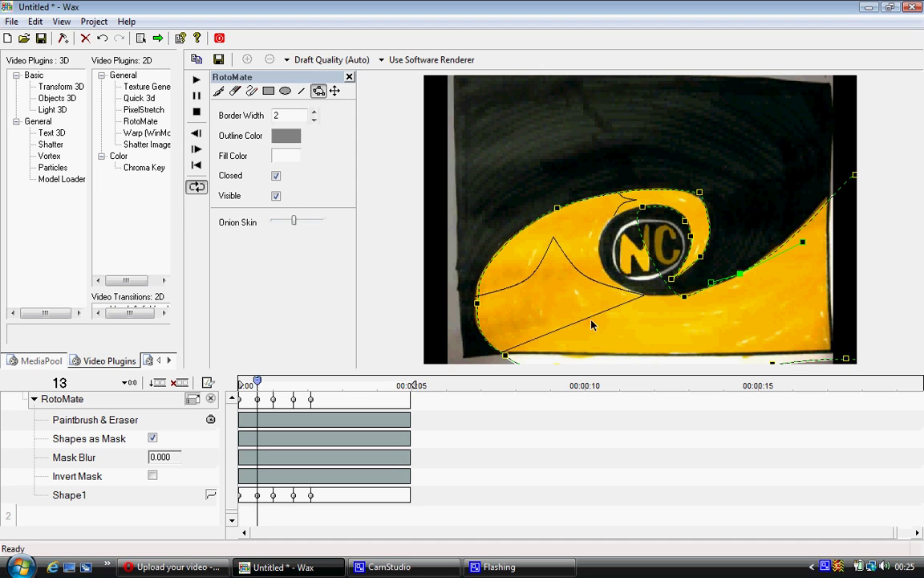
click(643, 207)
drag(644, 216, 652, 298)
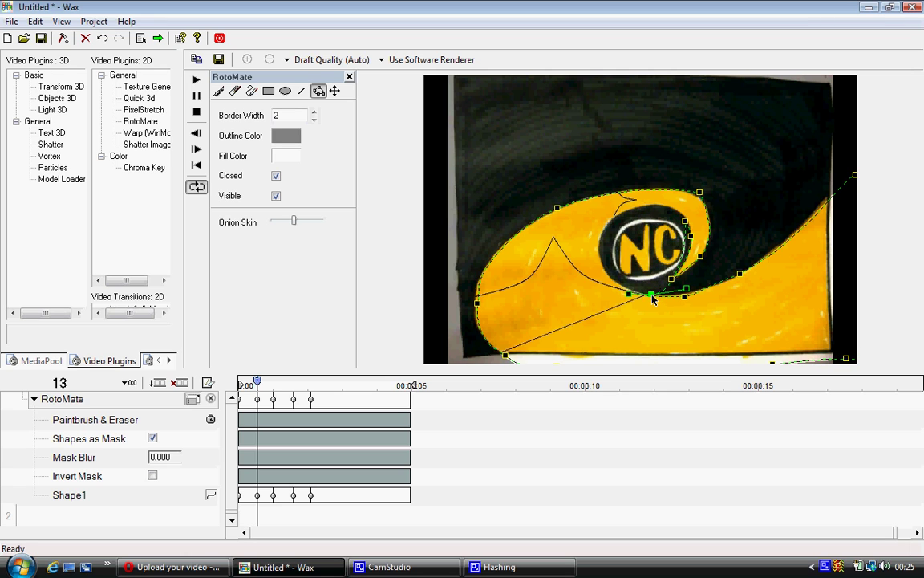
click(684, 222)
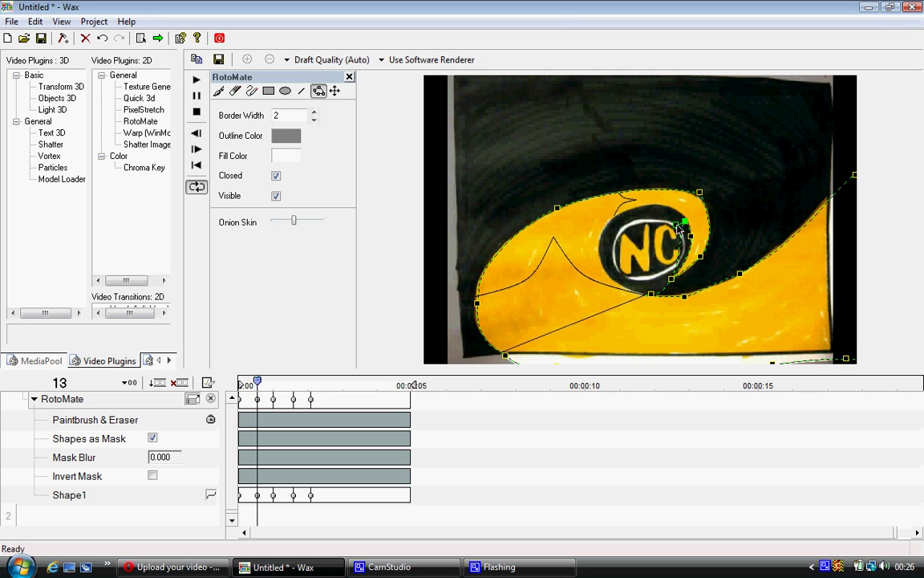
drag(684, 227, 612, 314)
drag(692, 240, 534, 337)
Collapse the remaining points into the bottom-left corner, removing the mask's loops
click(700, 259)
drag(686, 260, 545, 370)
drag(474, 303, 509, 366)
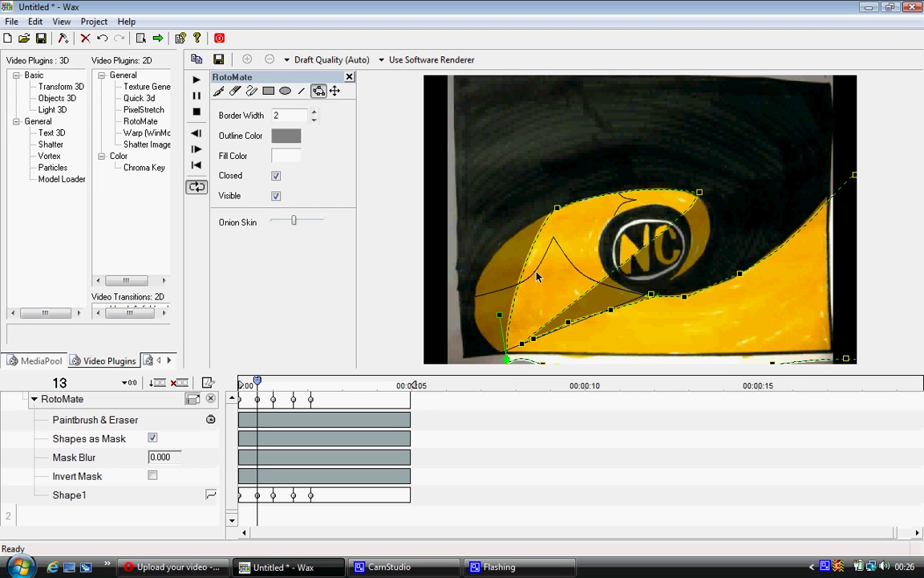
drag(559, 211, 473, 335)
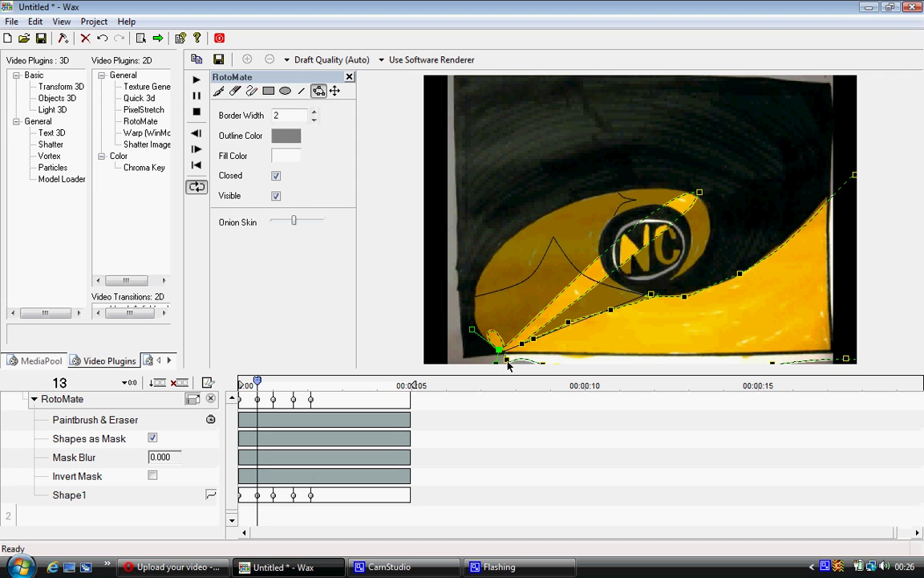
mouse_move(507, 364)
mouse_down()
mouse_move(509, 371)
mouse_move(511, 354)
mouse_move(522, 357)
mouse_move(508, 359)
mouse_up()
drag(500, 315, 475, 334)
drag(699, 195, 510, 354)
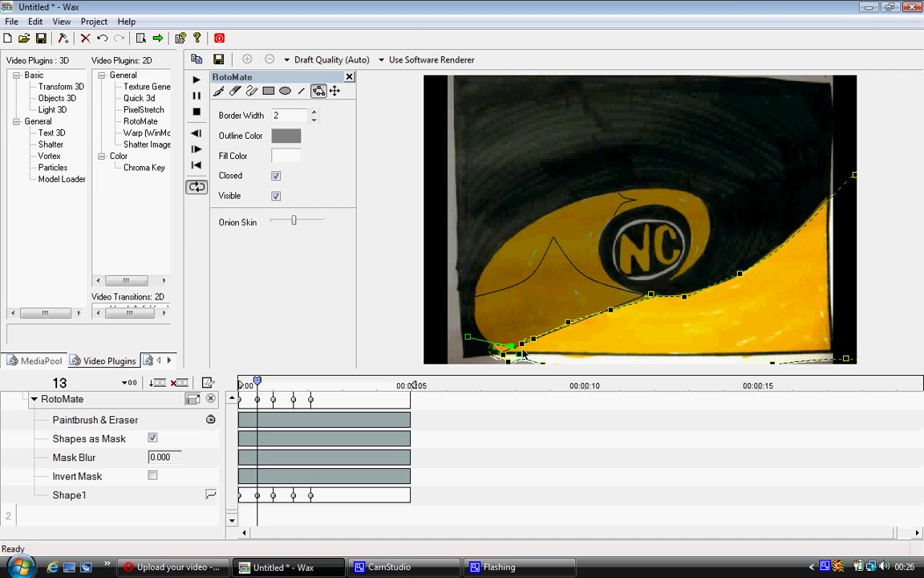
drag(469, 340, 499, 350)
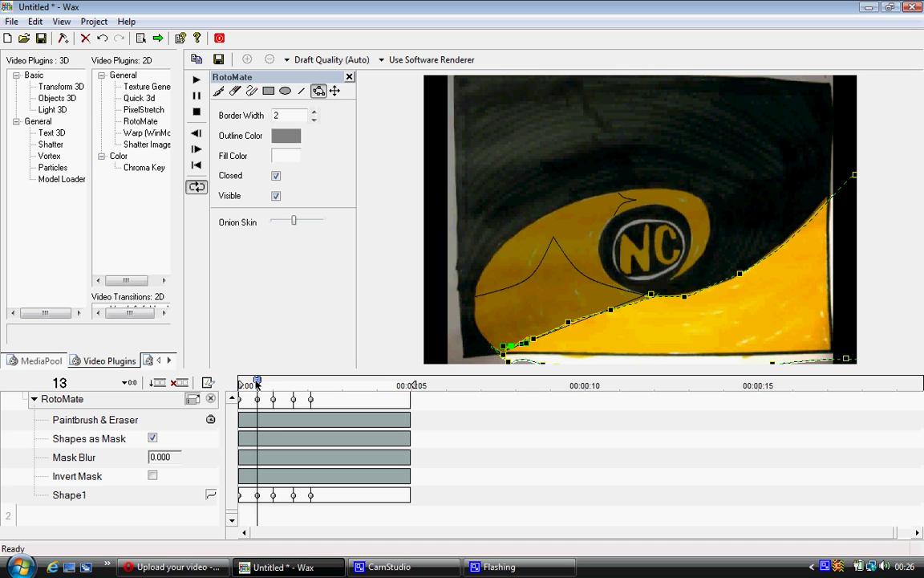
At frame 24, pull the Shape1 mask points beside the NC logo up-left to hug the curl's left edge
drag(257, 382, 273, 383)
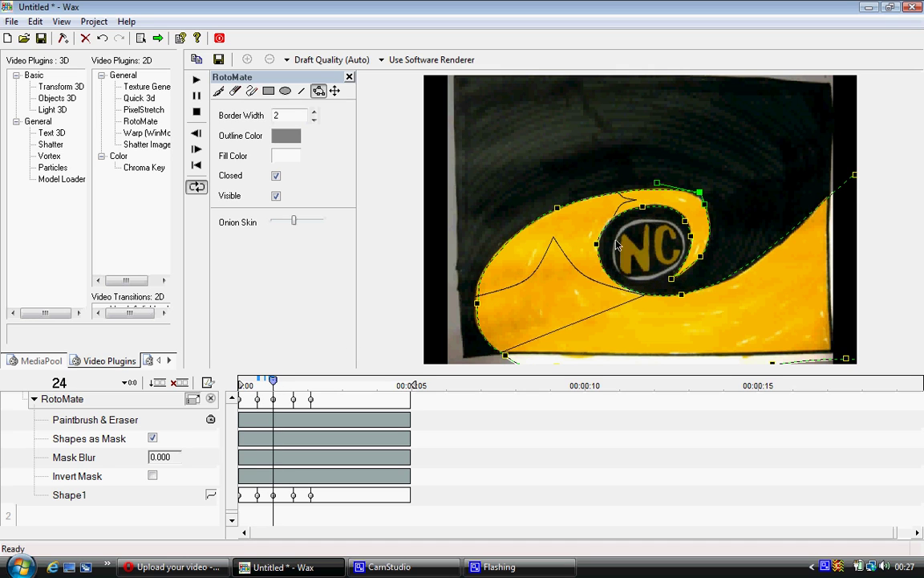
drag(596, 244, 596, 279)
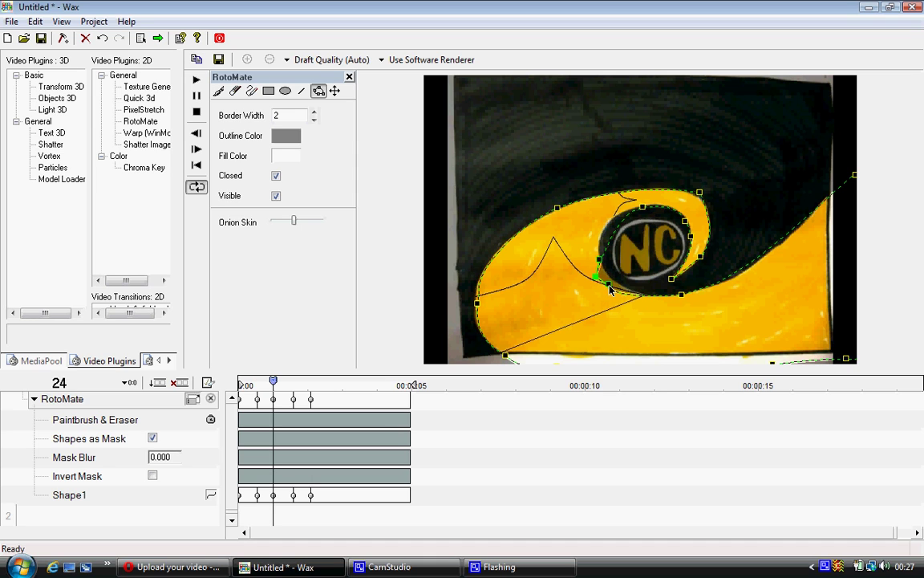
click(641, 208)
drag(642, 207, 583, 281)
click(569, 265)
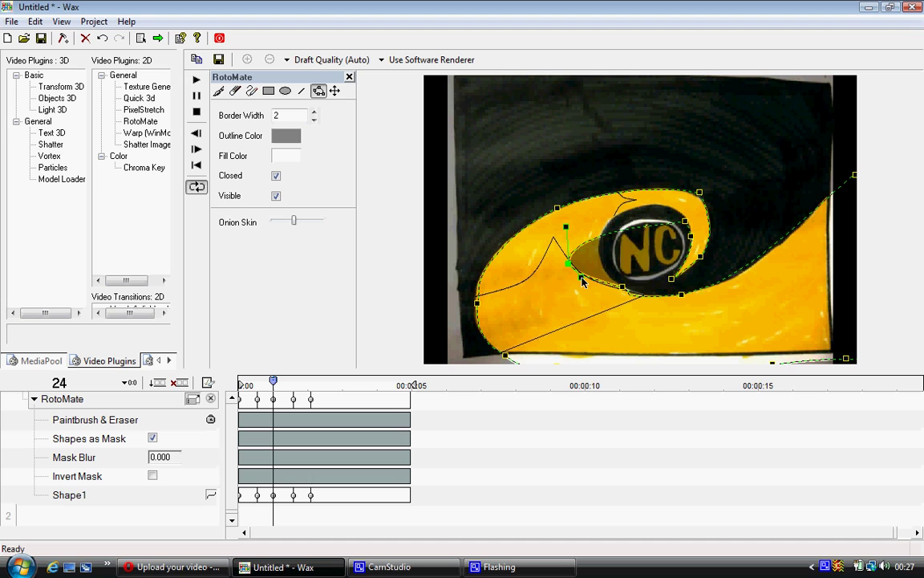
click(620, 290)
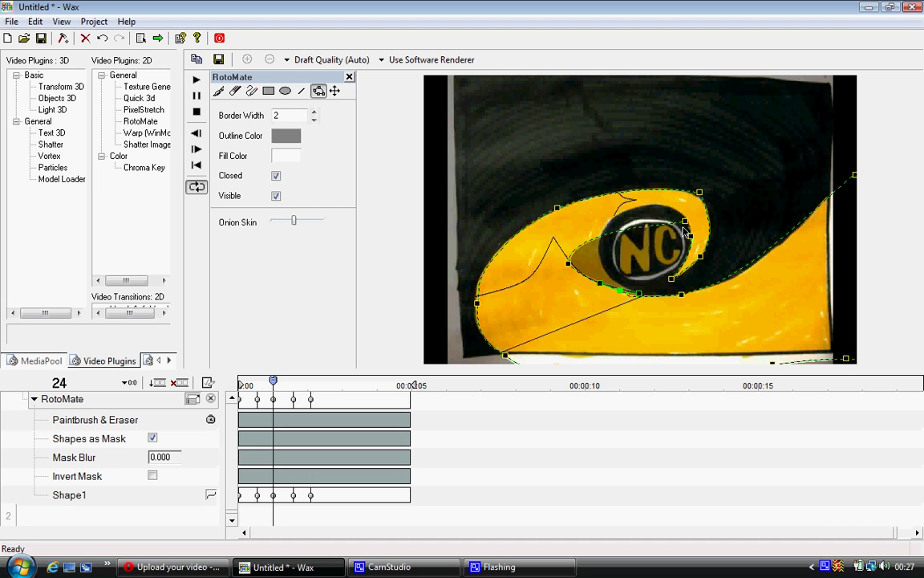
drag(686, 223, 559, 248)
Bend the mask tangents and move points below and beside the NC logo into a lower band
drag(690, 240, 543, 197)
drag(568, 263, 589, 279)
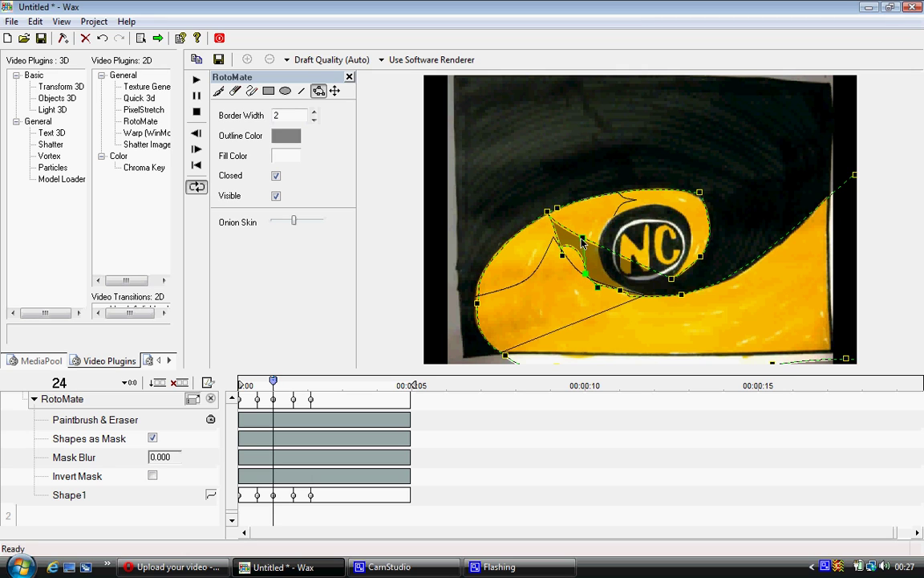
drag(583, 244, 573, 273)
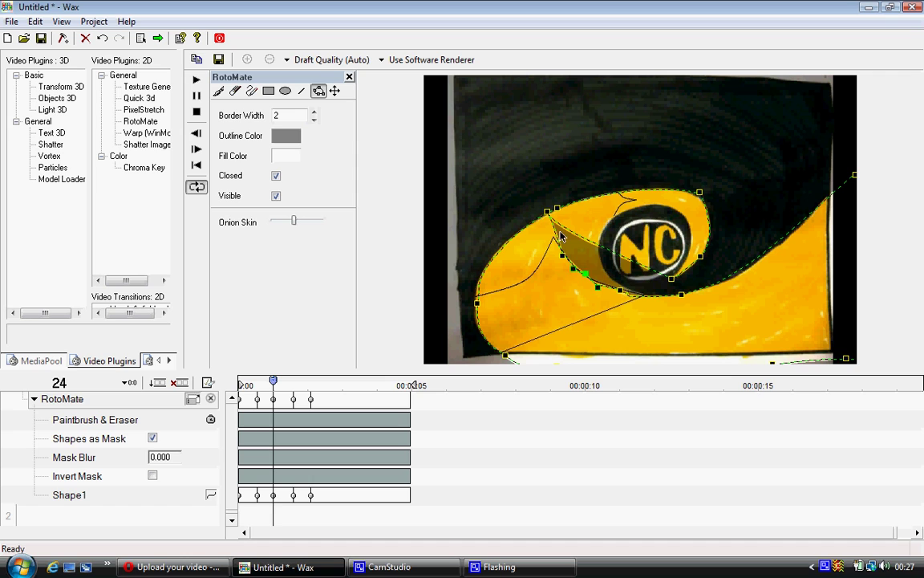
drag(547, 213, 553, 234)
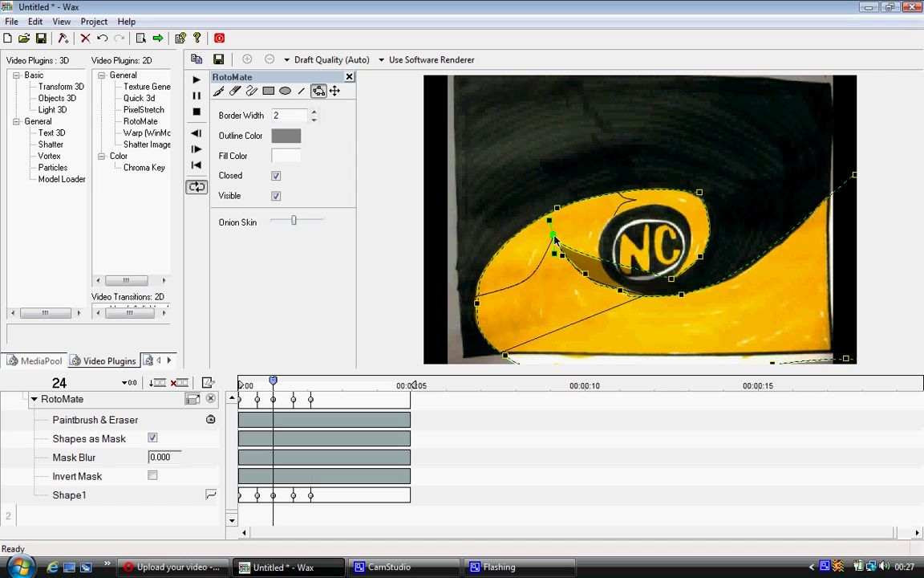
click(672, 281)
drag(673, 280, 569, 227)
click(618, 295)
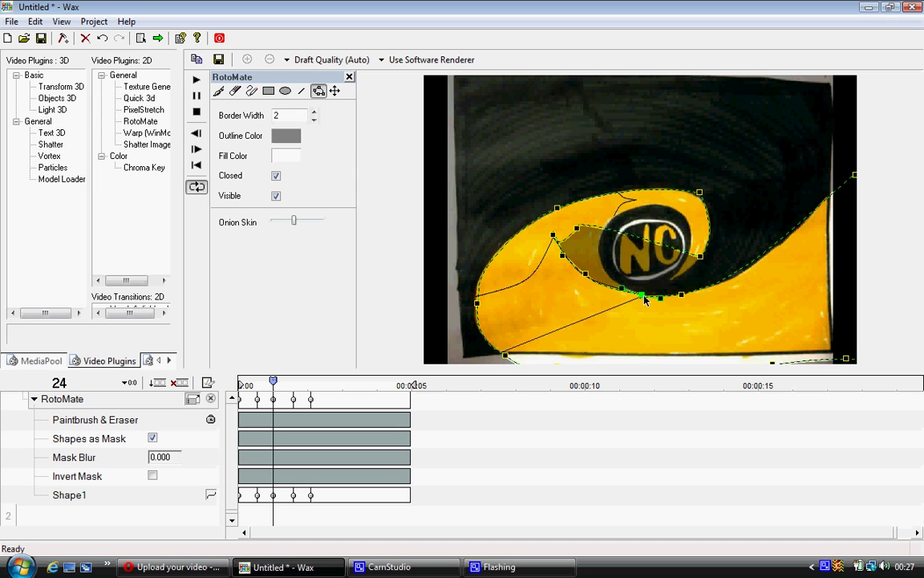
mouse_move(592, 289)
mouse_down()
mouse_move(554, 250)
mouse_move(580, 275)
mouse_up()
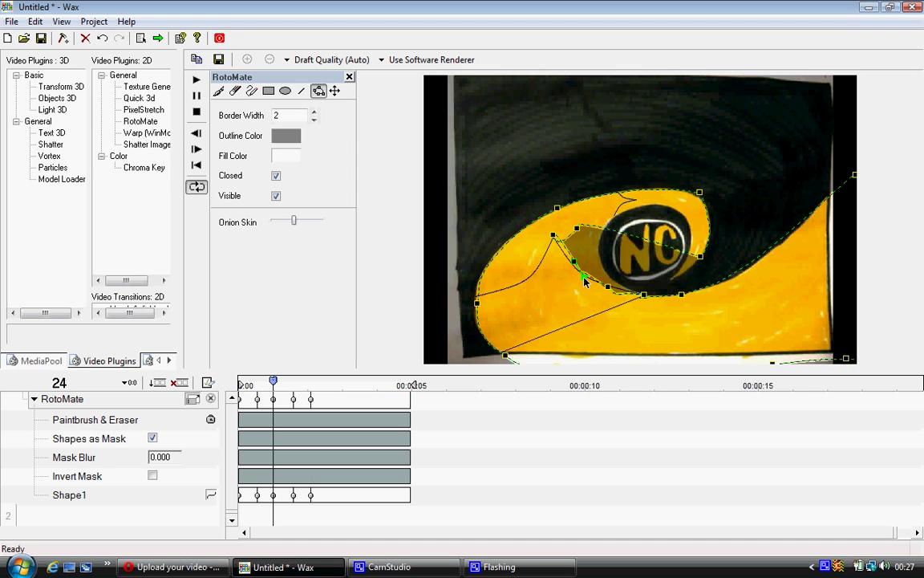
click(606, 287)
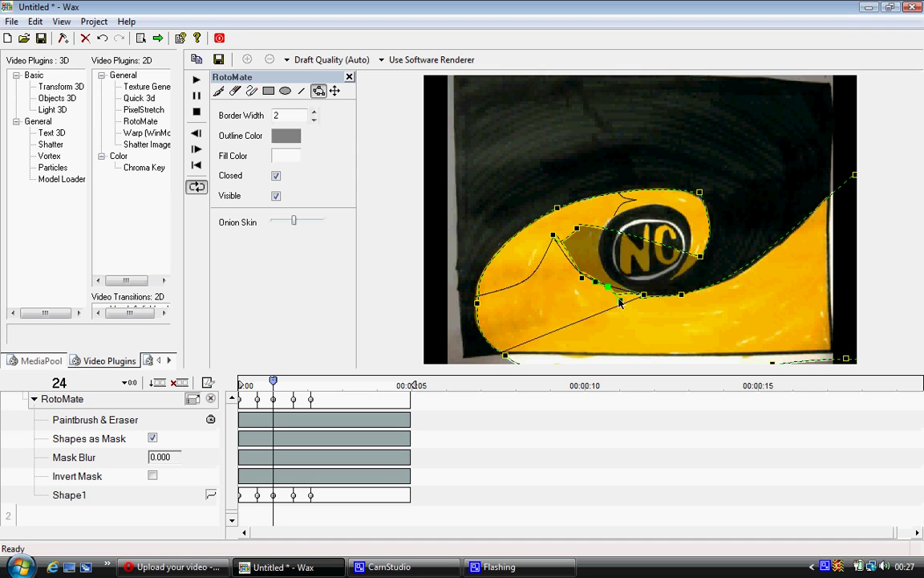
drag(553, 239, 565, 260)
click(577, 230)
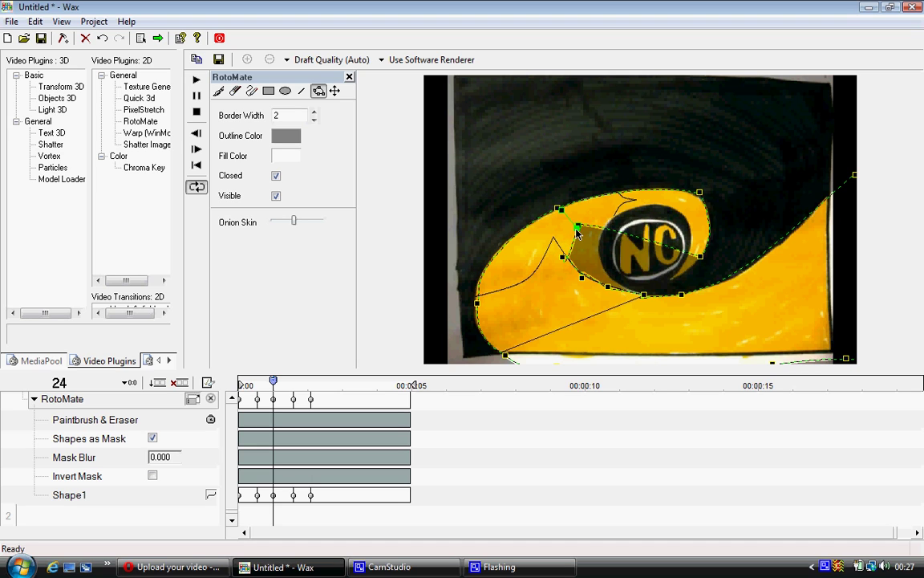
drag(577, 228, 566, 265)
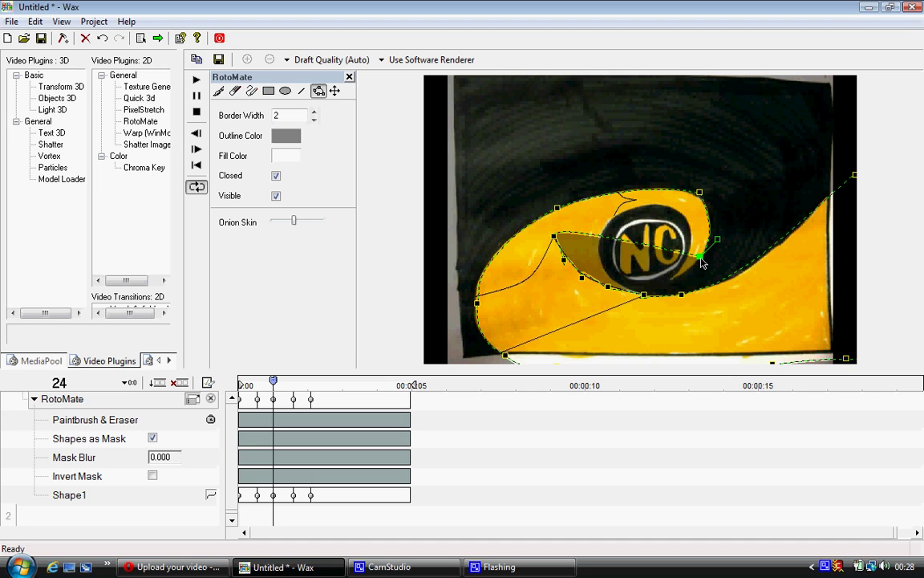
Curve the left side of the outline and drop the upper point down-left into a pointed peak
drag(700, 257, 554, 253)
click(554, 238)
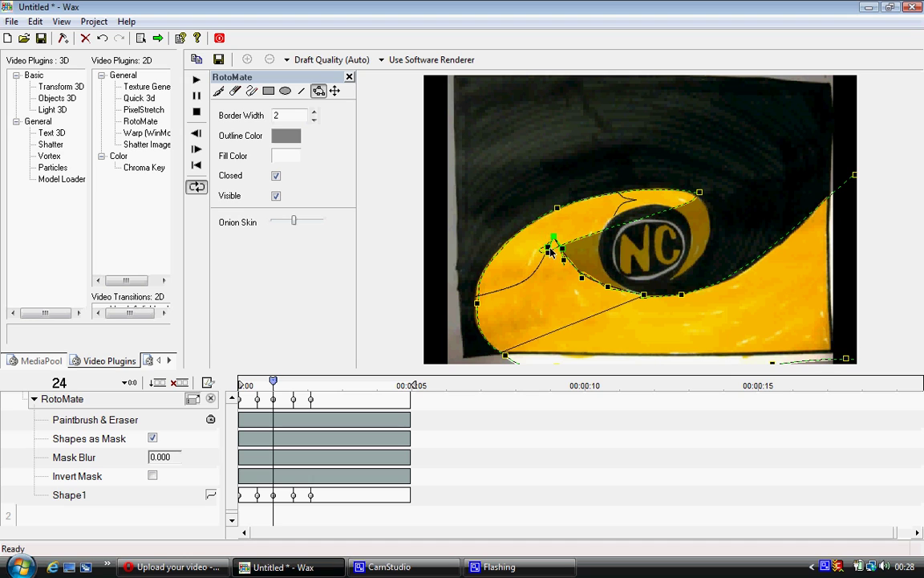
click(548, 253)
mouse_move(549, 255)
mouse_down()
mouse_move(545, 267)
mouse_move(553, 239)
mouse_up()
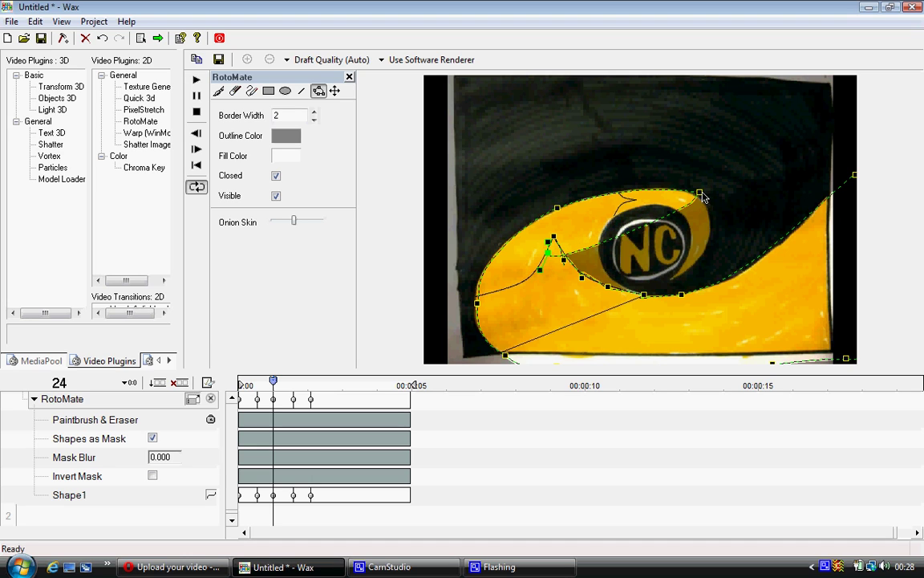
drag(701, 197, 524, 281)
click(558, 209)
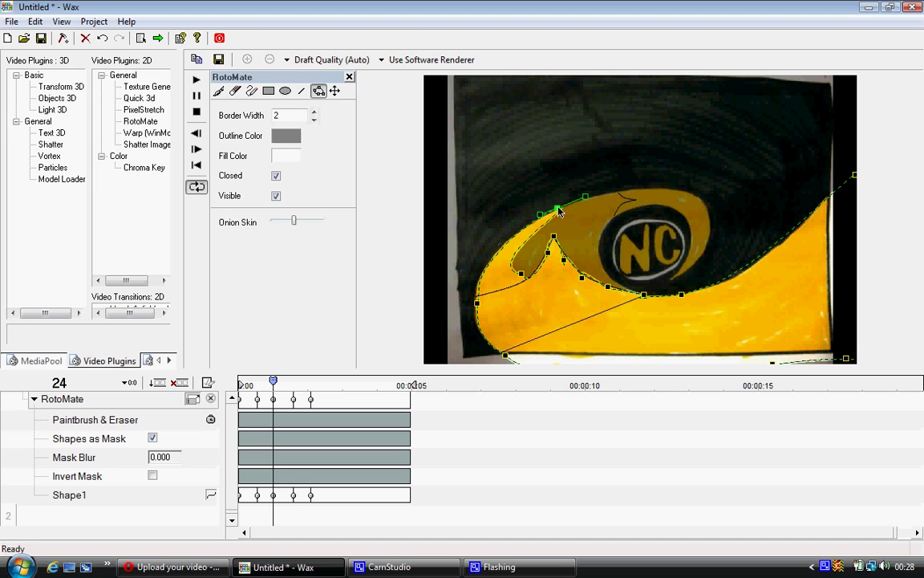
drag(558, 209, 527, 285)
click(542, 273)
click(478, 300)
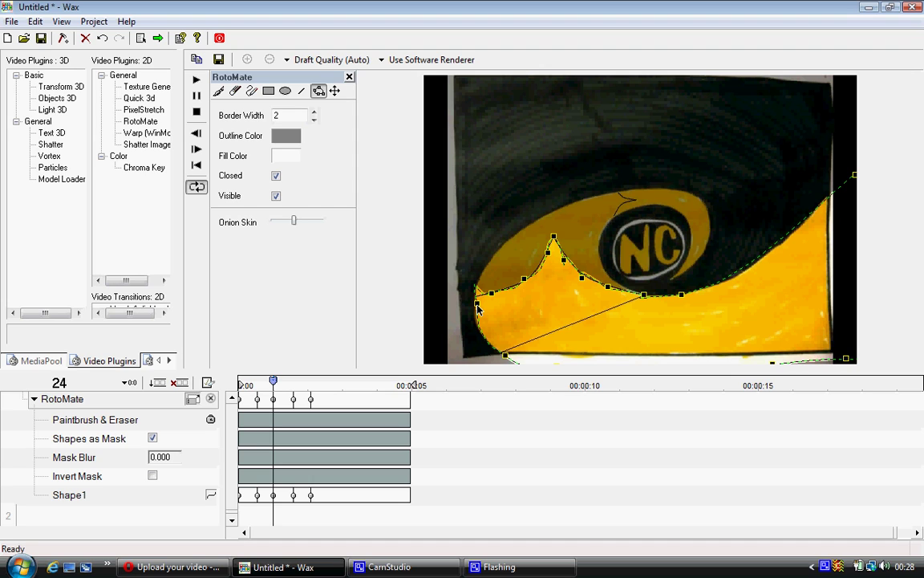
drag(470, 262, 473, 288)
At frame 38, move mask vertices and tangents onto the NC circle's top edge, then return to frame 1
drag(273, 386, 295, 381)
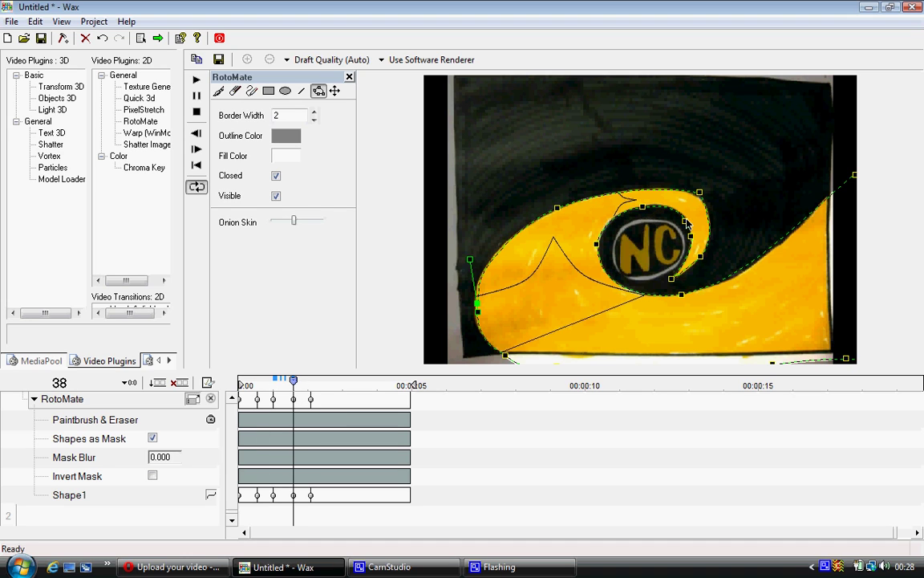
click(642, 208)
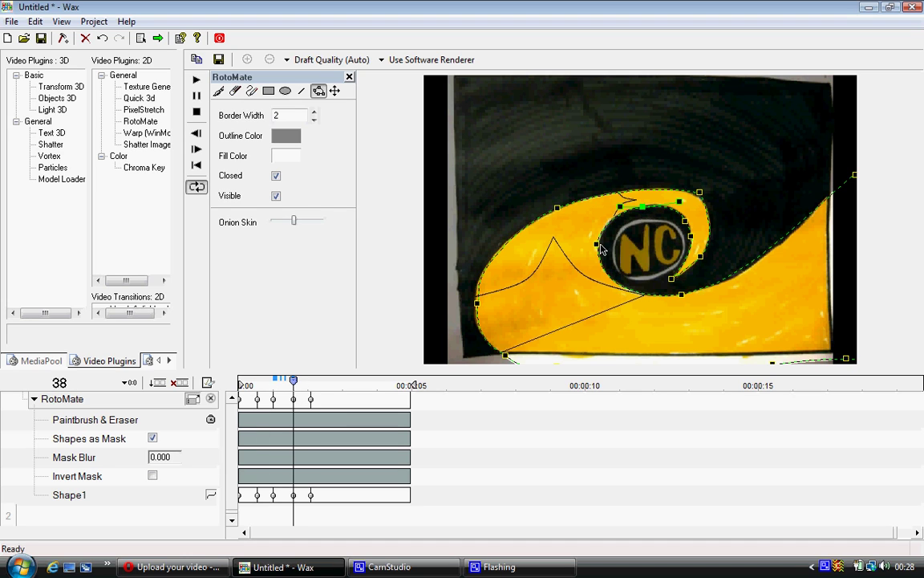
mouse_move(643, 209)
mouse_down()
mouse_move(618, 215)
mouse_move(596, 239)
mouse_move(613, 217)
mouse_move(654, 212)
mouse_move(585, 200)
mouse_move(618, 214)
mouse_move(623, 236)
mouse_move(634, 217)
mouse_move(654, 231)
mouse_move(651, 214)
mouse_move(618, 200)
mouse_move(624, 212)
mouse_move(628, 204)
mouse_up()
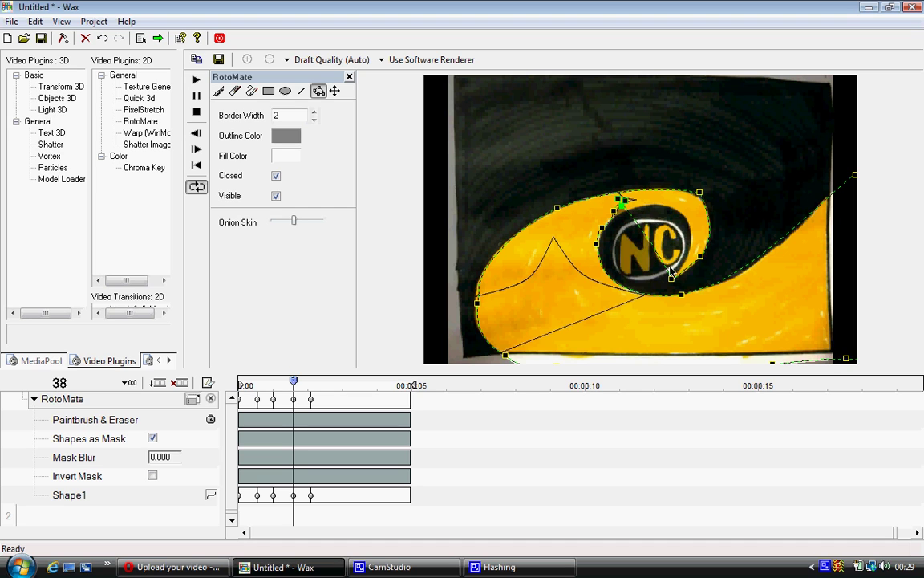
click(672, 279)
drag(674, 283, 639, 205)
click(699, 257)
drag(700, 257, 637, 200)
drag(700, 197, 614, 196)
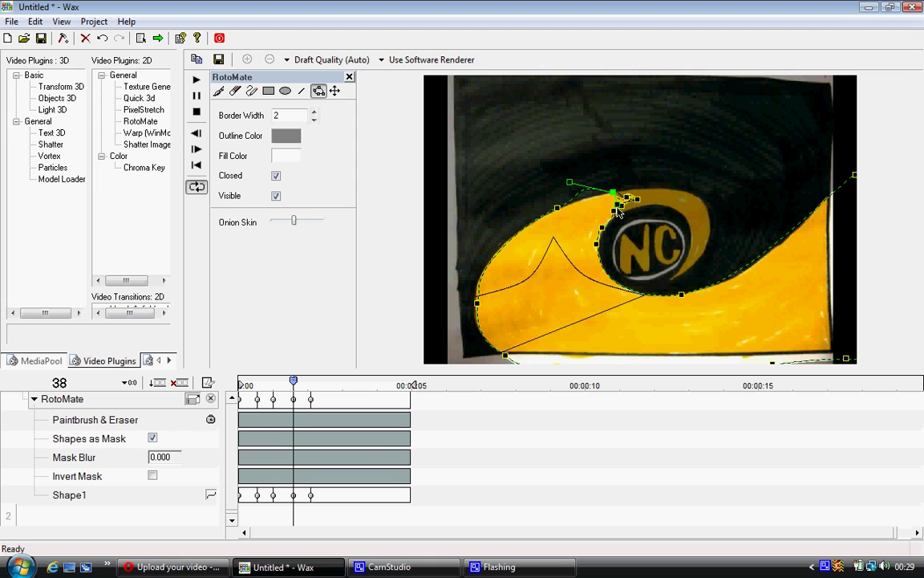
drag(570, 184, 583, 199)
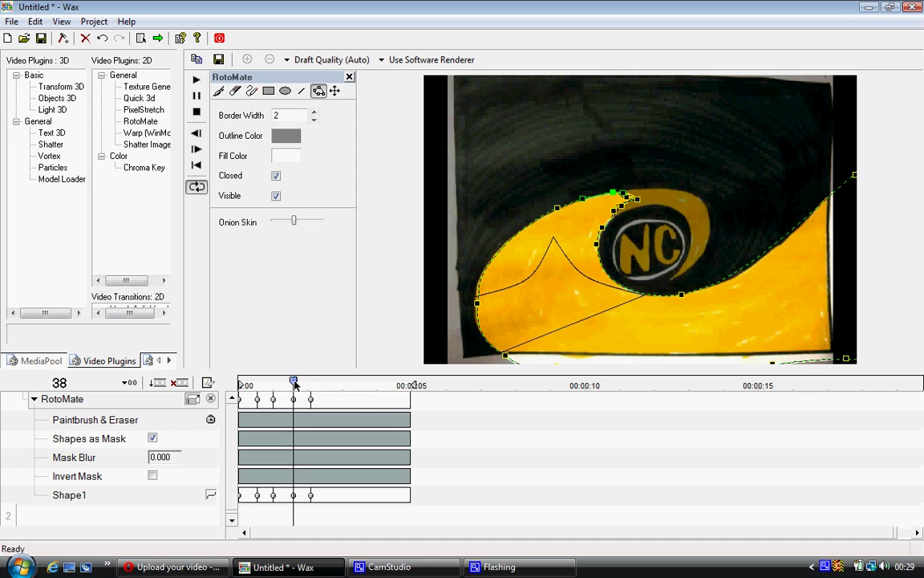
drag(294, 386, 239, 386)
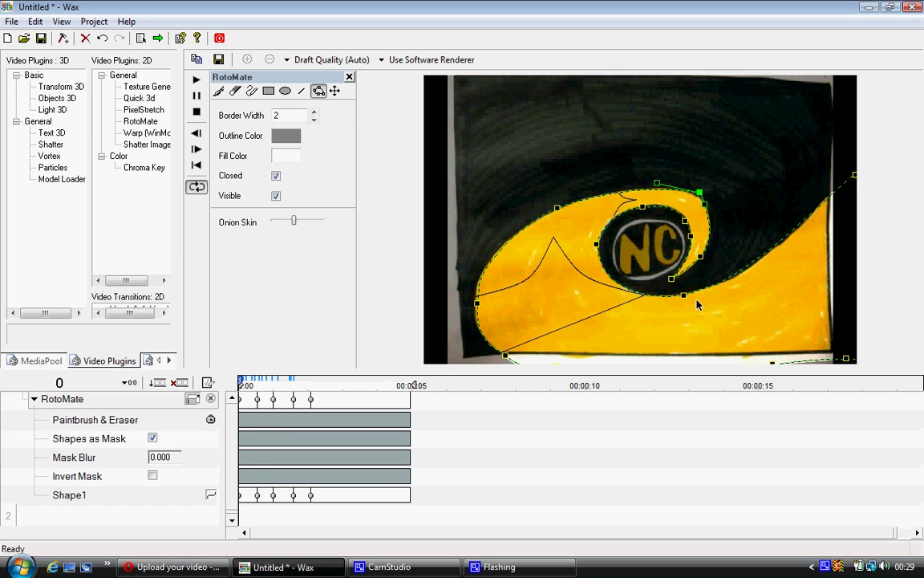
At frame 0, push the vertices around NC past the right video edge and delete one vertex
click(602, 247)
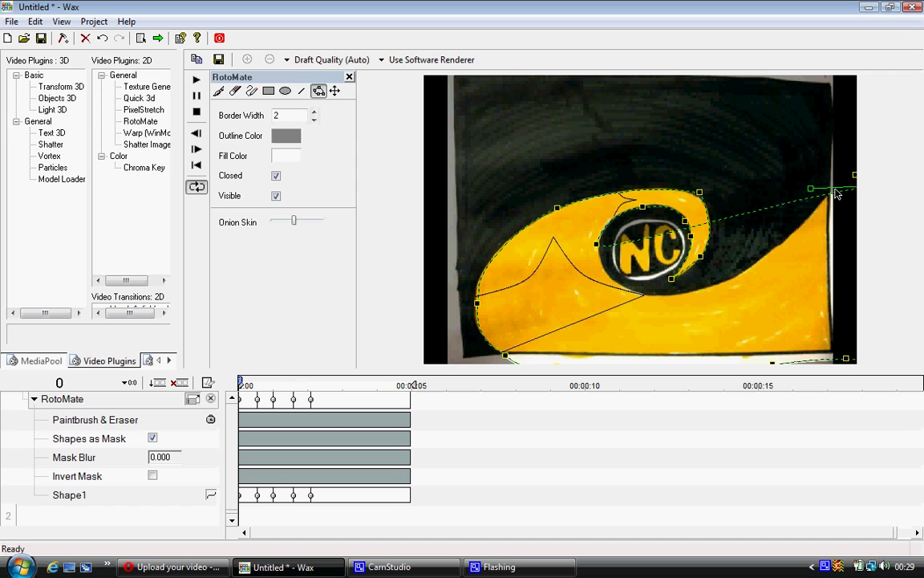
drag(599, 247, 908, 168)
drag(644, 210, 858, 181)
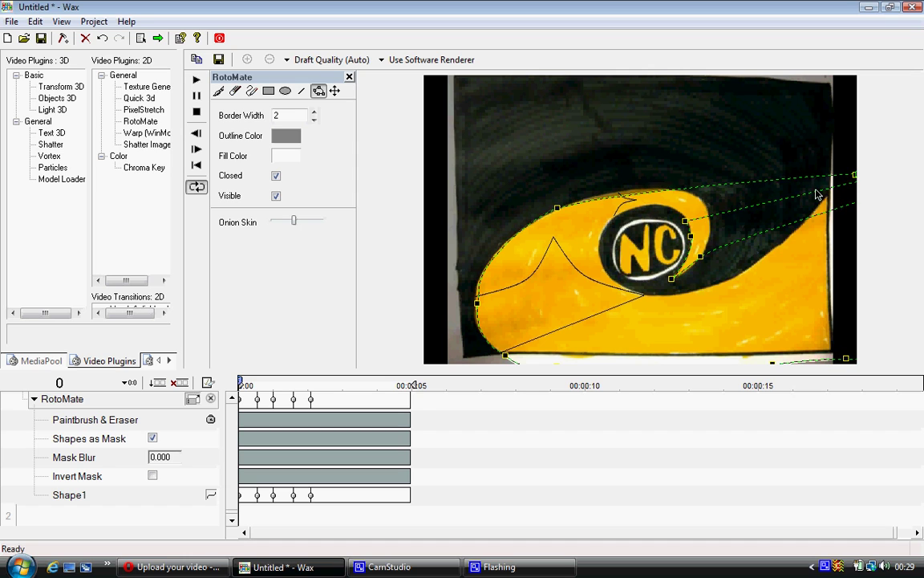
drag(687, 227, 768, 243)
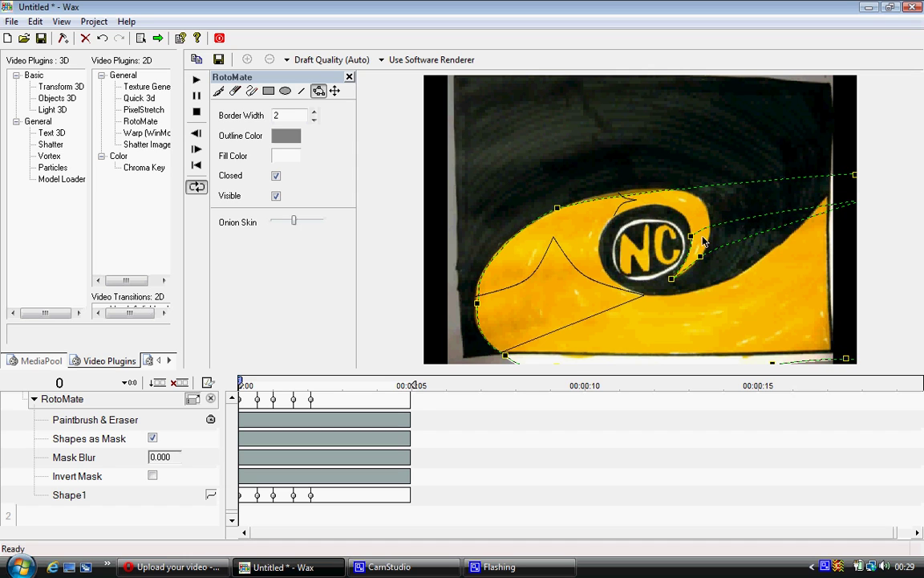
drag(693, 240, 862, 244)
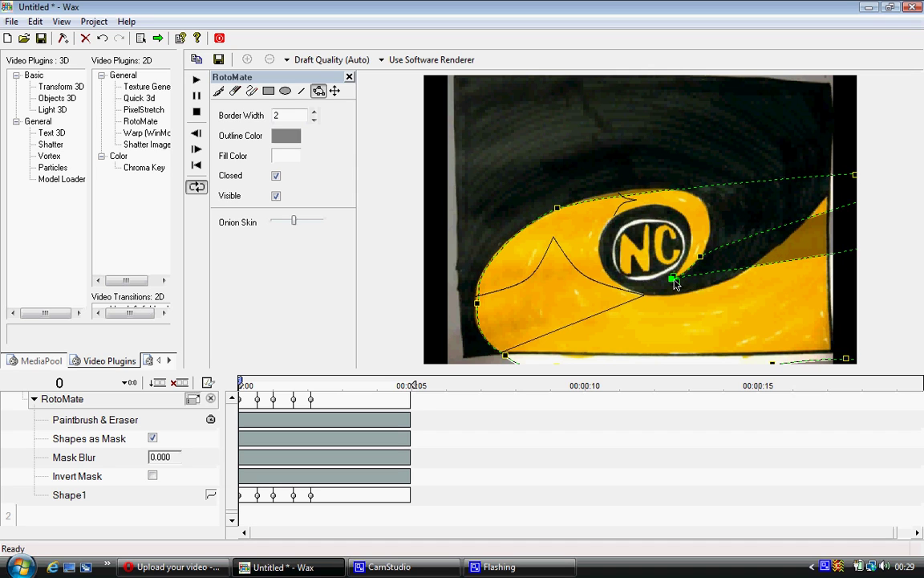
drag(676, 284, 923, 257)
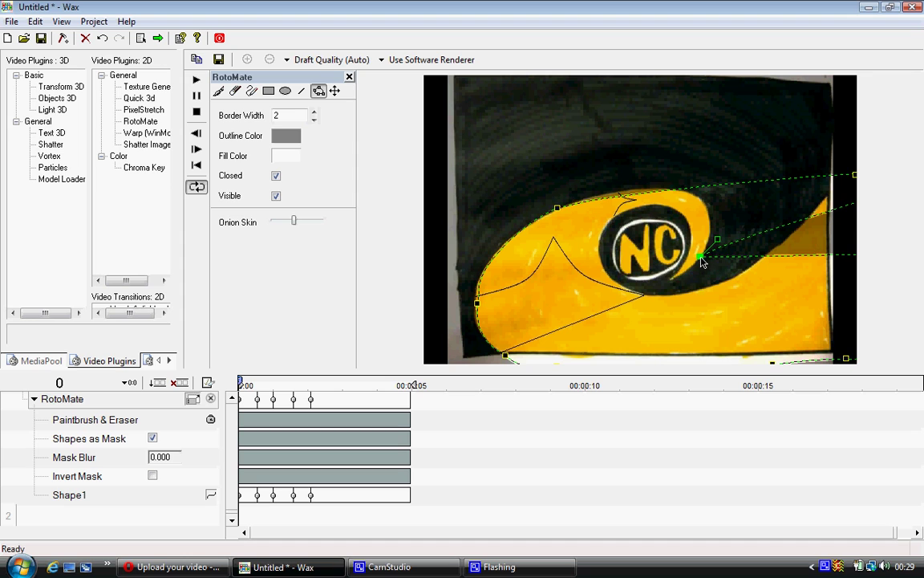
mouse_move(702, 260)
mouse_down()
mouse_move(770, 273)
mouse_move(713, 264)
mouse_up()
key(Delete)
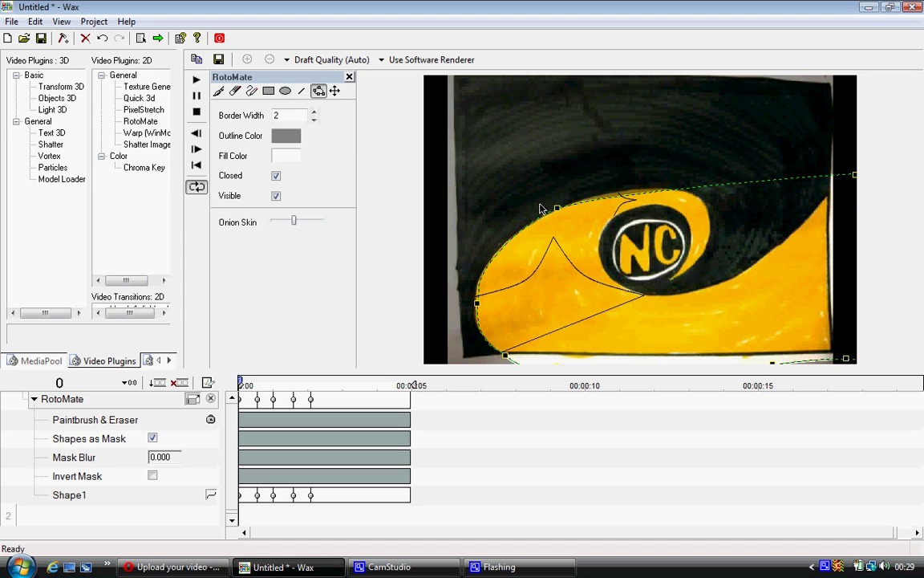
Lower the top-left vertex across the swoosh, retract the bottom tangent handle, and preview the first frames
click(557, 209)
drag(558, 210, 491, 369)
click(505, 356)
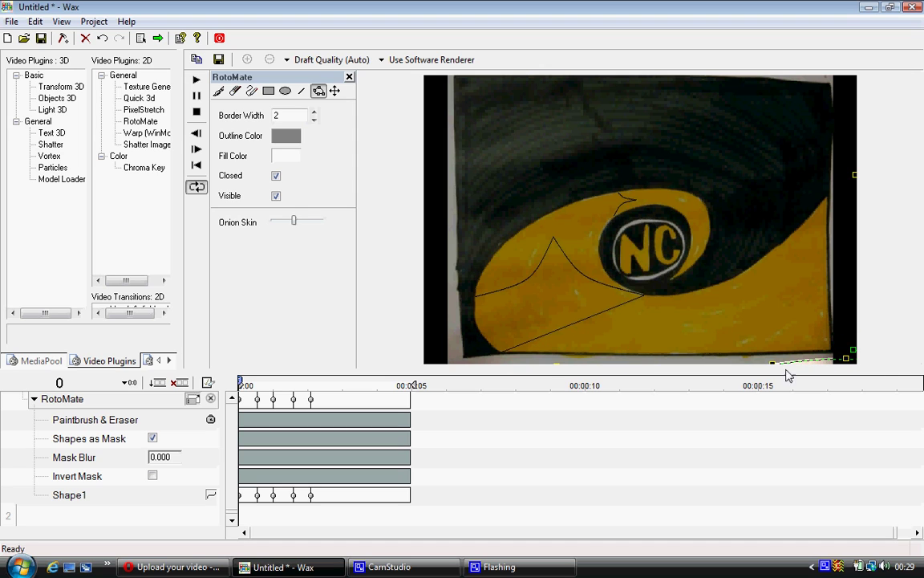
drag(772, 366, 845, 359)
mouse_move(245, 385)
mouse_down()
mouse_move(320, 386)
mouse_move(255, 385)
mouse_up()
Switch Shape1 to linear interpolation and key a mask vertex at frame 45, checking in-between frames
click(212, 499)
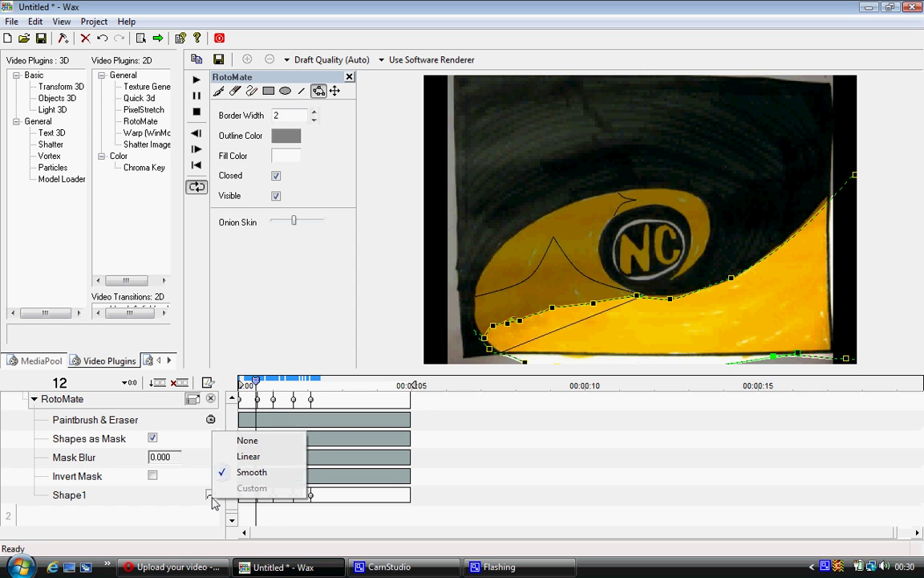
click(248, 454)
click(254, 385)
drag(254, 385, 304, 382)
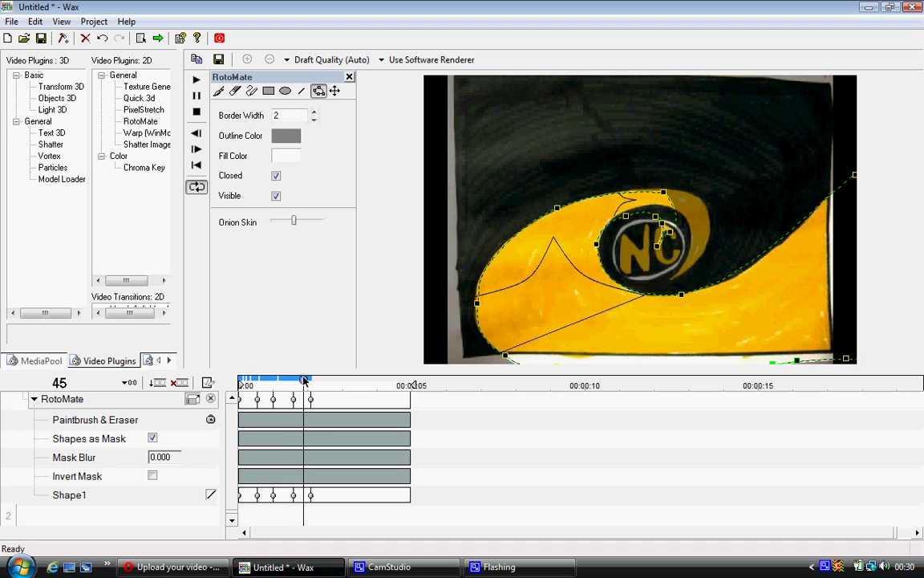
drag(671, 234, 697, 252)
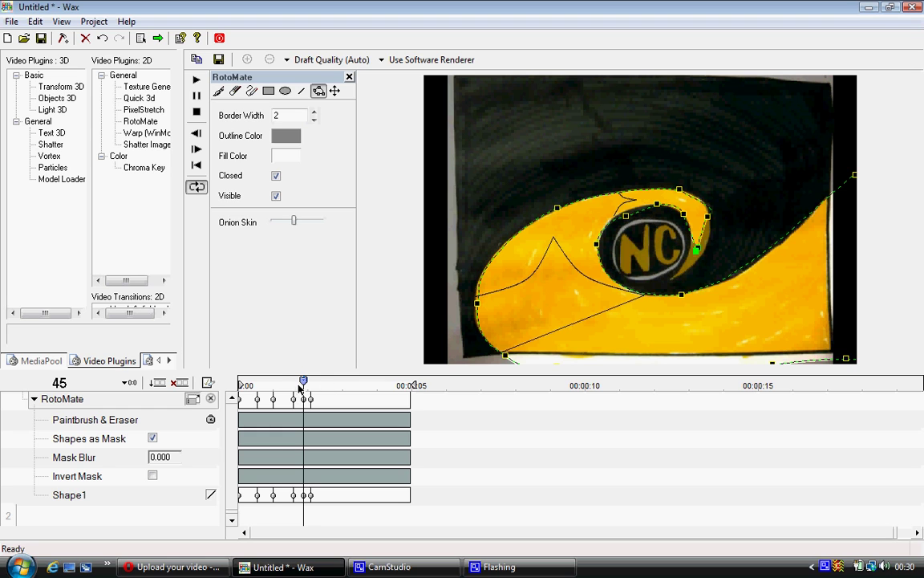
drag(299, 388, 248, 388)
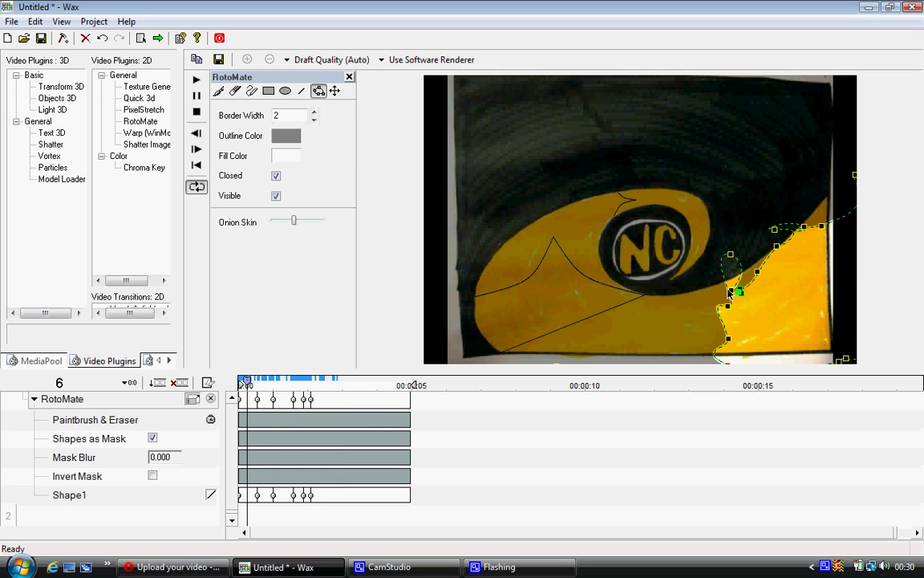
Drag mask points onto the swoosh's rising yellow edge on the early frames, reviewing frames 5 to 12
drag(730, 256, 698, 295)
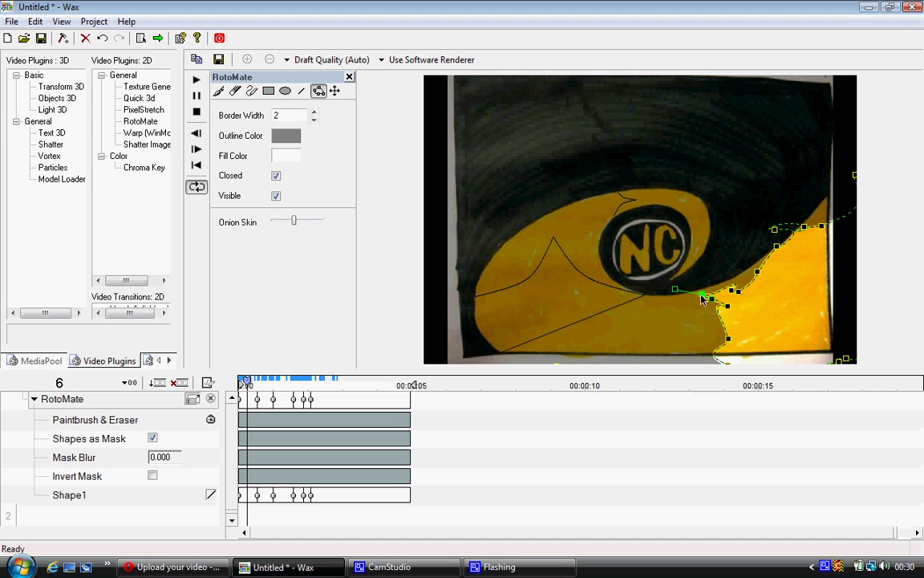
click(804, 228)
drag(812, 227, 864, 203)
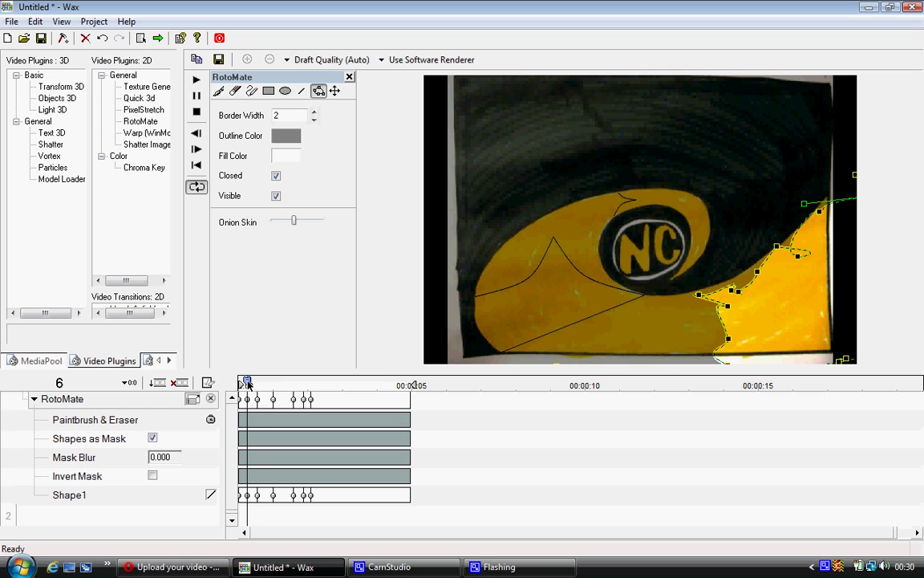
mouse_move(247, 383)
mouse_down()
mouse_move(262, 383)
mouse_move(253, 383)
mouse_up()
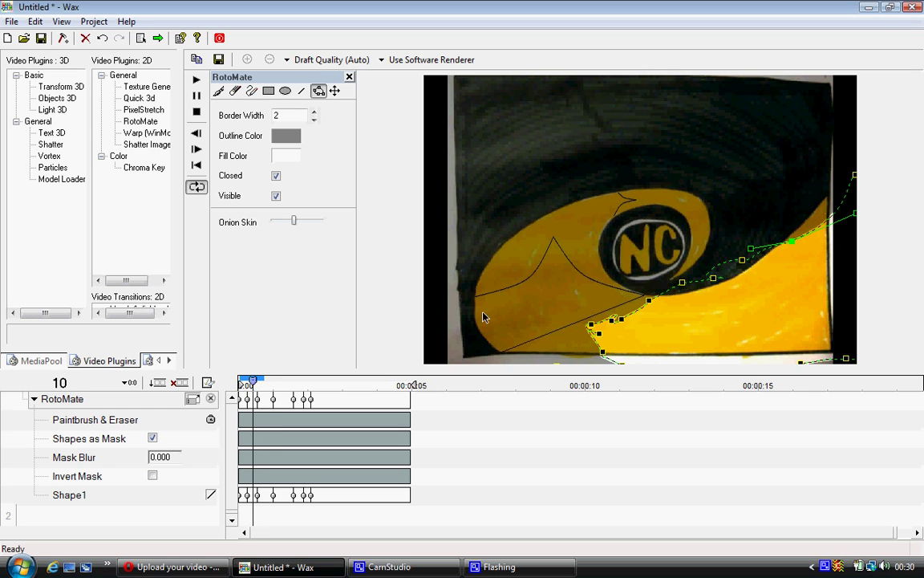
click(682, 284)
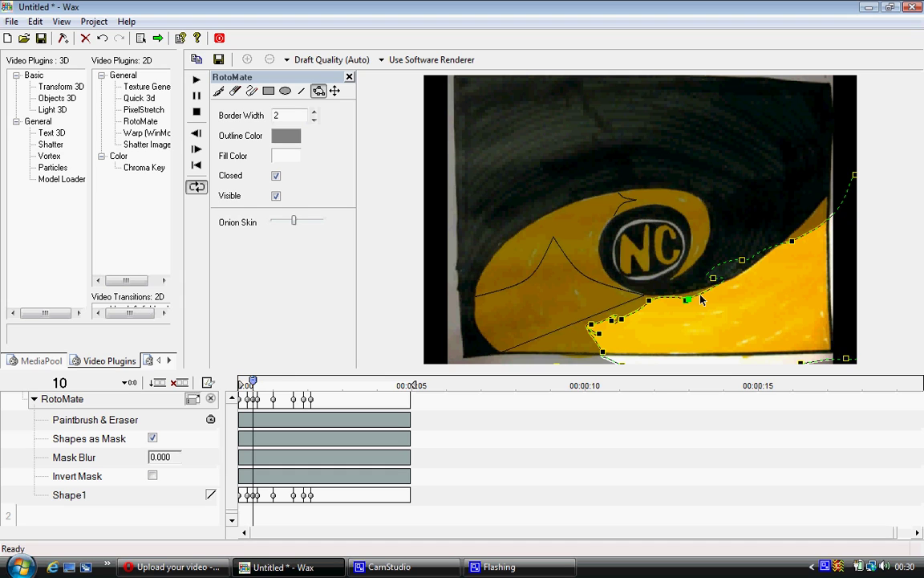
drag(682, 285, 730, 292)
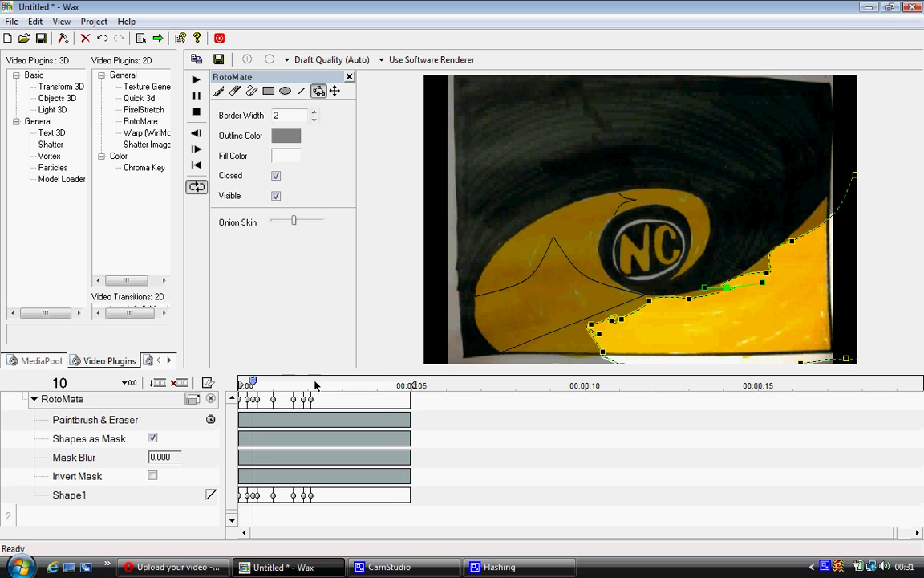
drag(251, 384, 282, 380)
Around frame 31, pull mask points in toward the NC circle and raise the edge along its top
drag(620, 270, 599, 262)
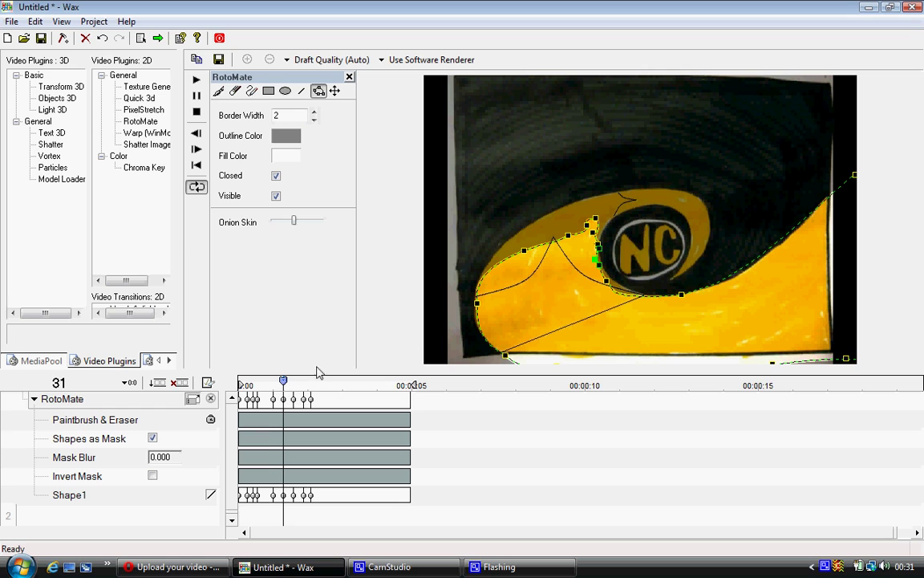
drag(282, 384, 302, 381)
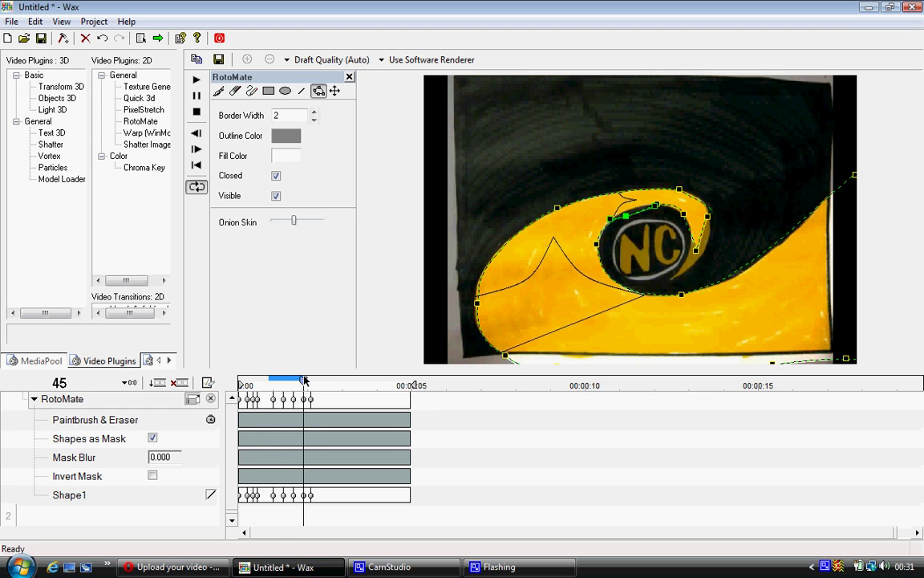
drag(566, 195, 568, 188)
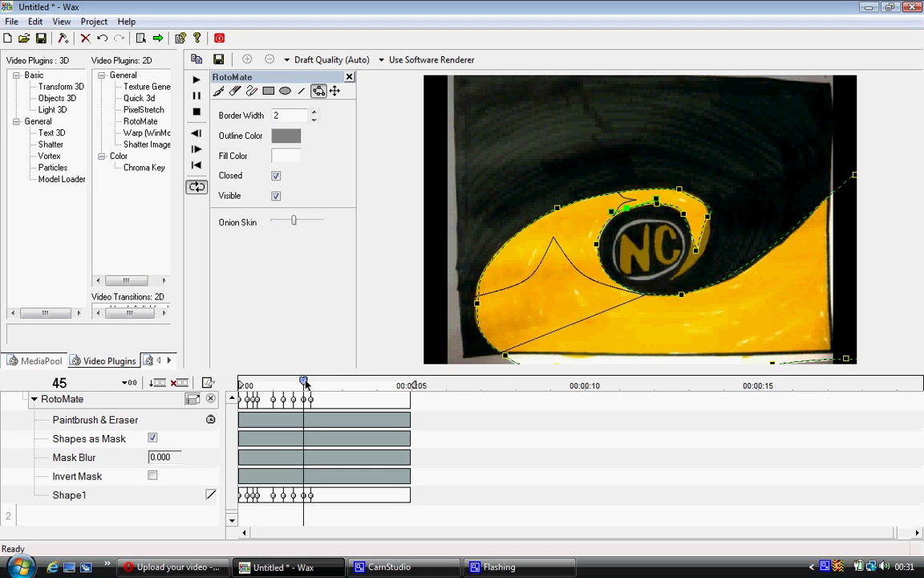
drag(305, 384, 287, 395)
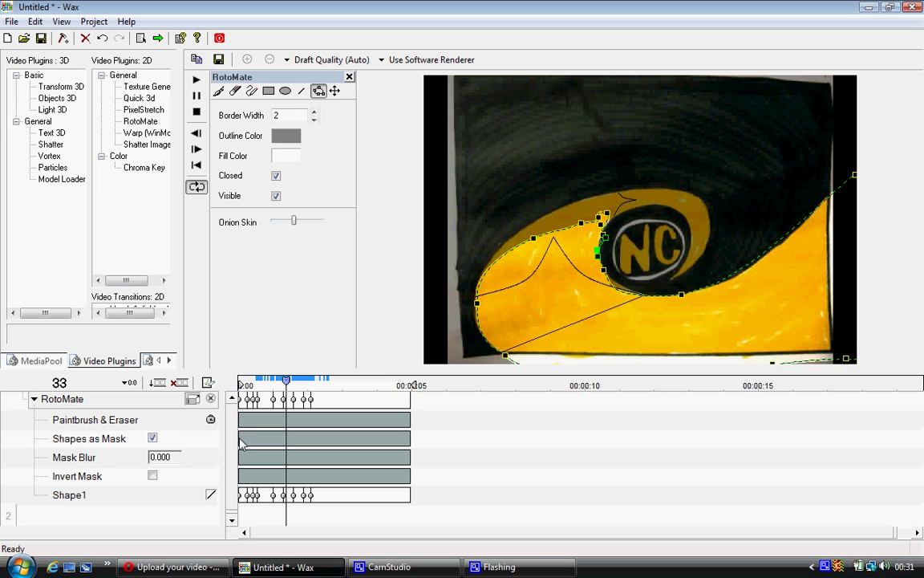
Set the Onion Skin slider fully right to black out areas outside the mask, and collapse the RotoMate settings
drag(296, 223, 338, 225)
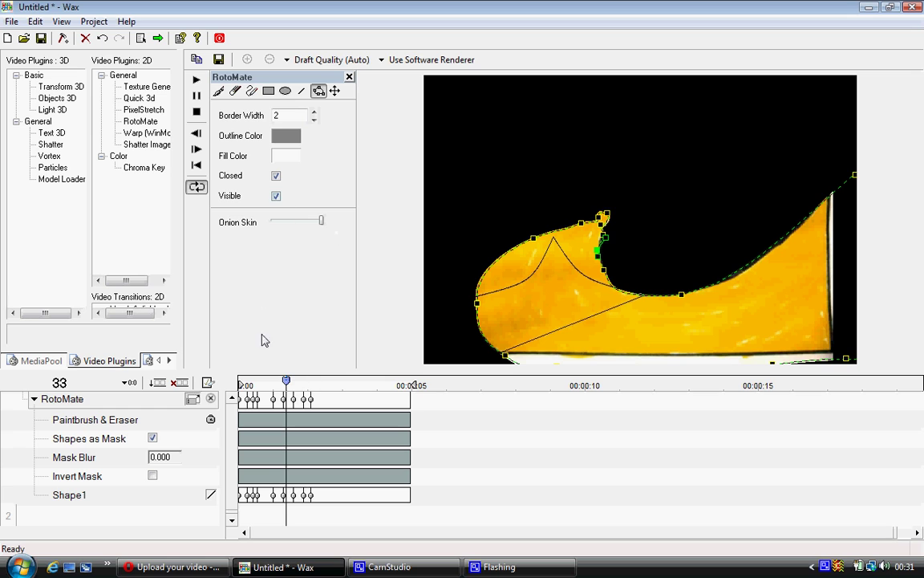
mouse_move(290, 386)
mouse_down()
mouse_move(239, 387)
mouse_move(304, 391)
mouse_up()
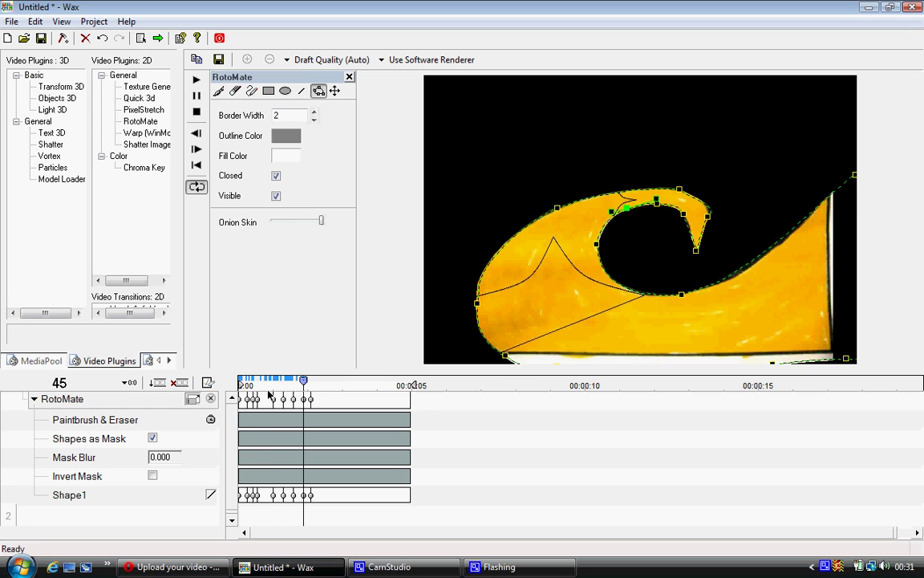
click(34, 399)
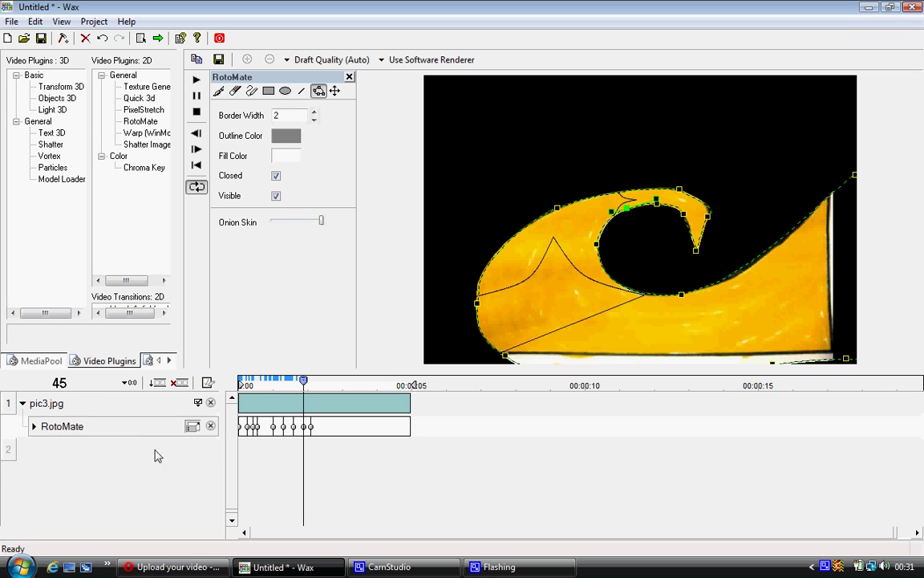
mouse_move(303, 385)
mouse_down()
mouse_move(256, 387)
mouse_move(340, 385)
mouse_move(240, 386)
mouse_move(312, 388)
mouse_move(243, 387)
mouse_move(247, 399)
mouse_move(288, 388)
mouse_up()
click(173, 566)
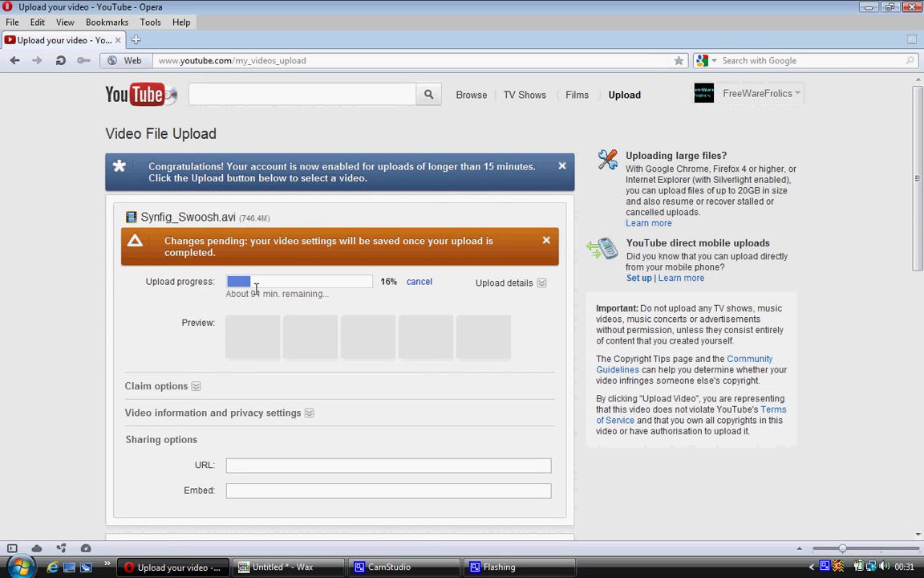
Back in Wax, preview the masked reveal and collapse the pic3.jpg track to one row
click(277, 566)
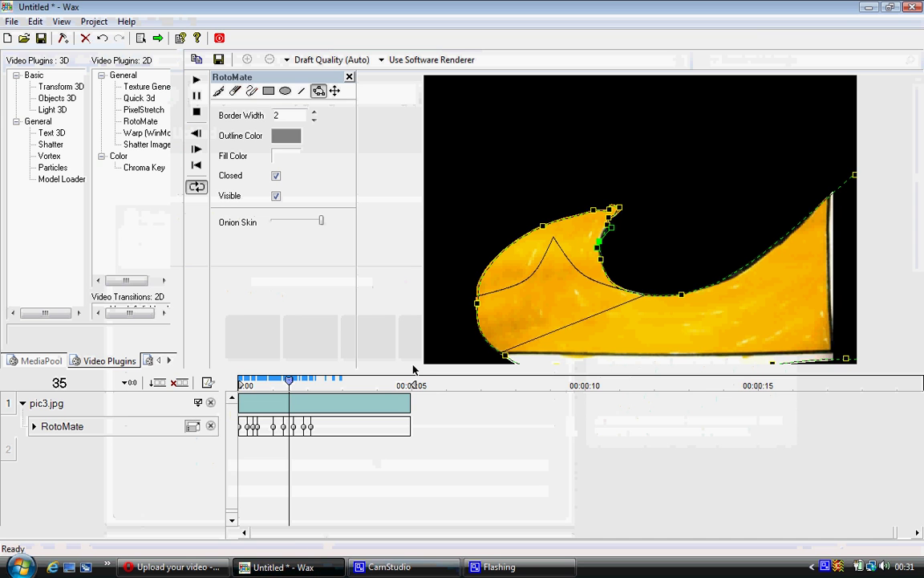
drag(276, 386, 342, 382)
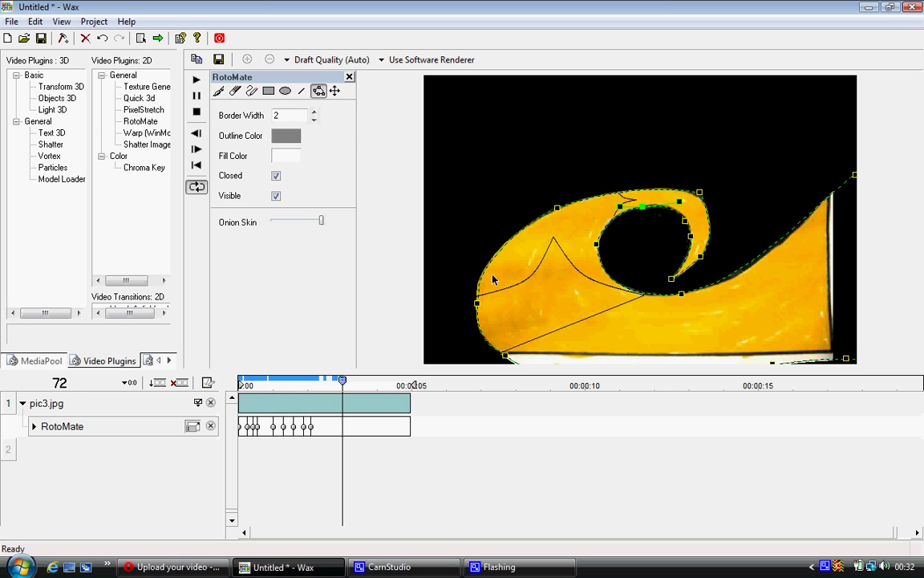
click(23, 404)
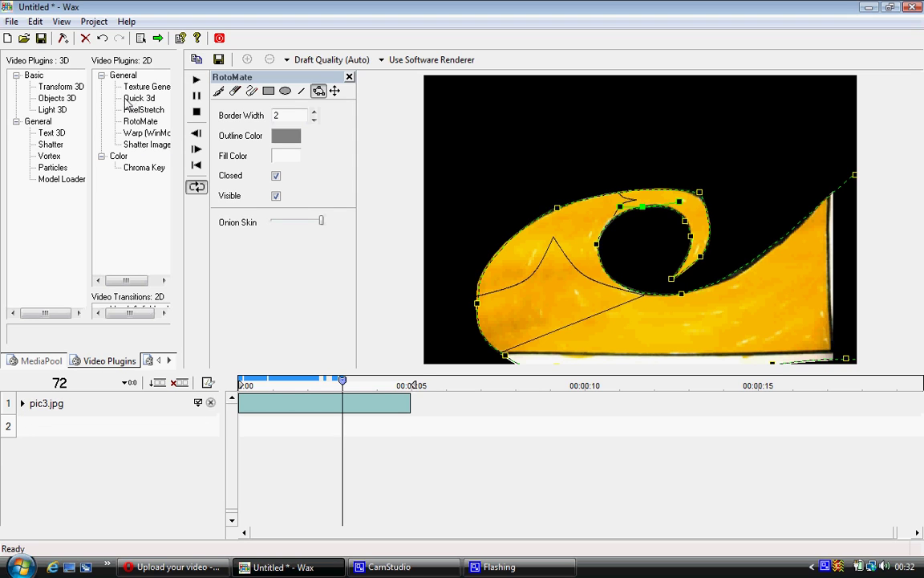
Add a Text 3D layer reading 'hello' from Video Plugins: 3D and place it above pic3.jpg
drag(48, 132, 46, 425)
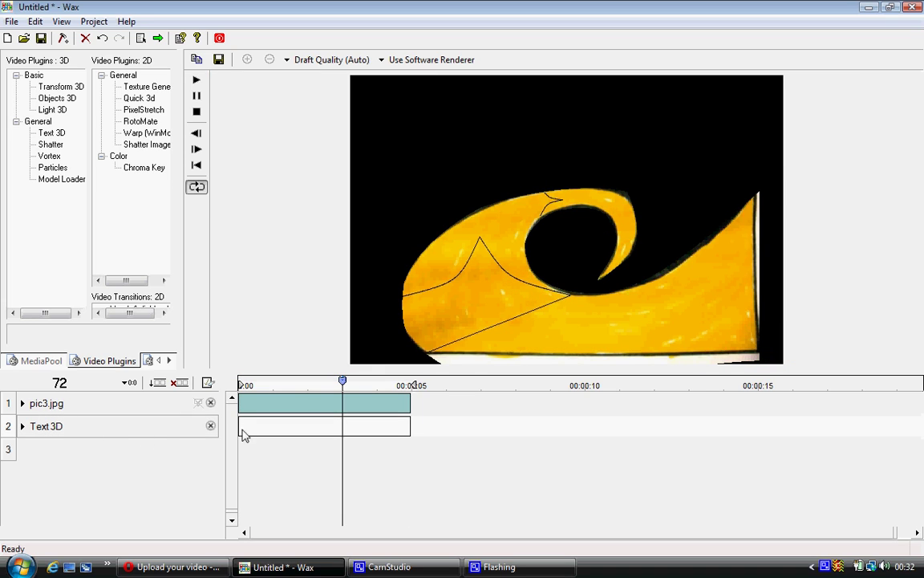
click(22, 427)
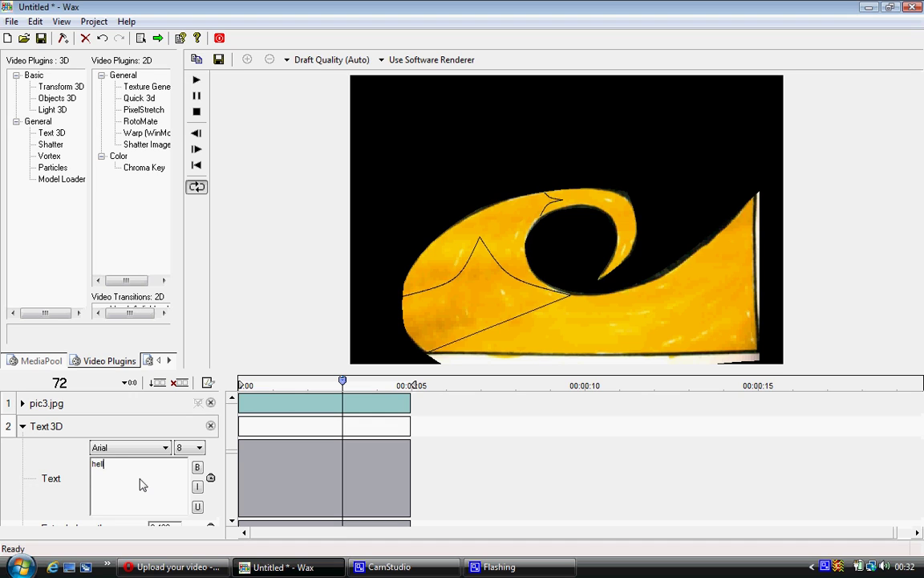
click(23, 426)
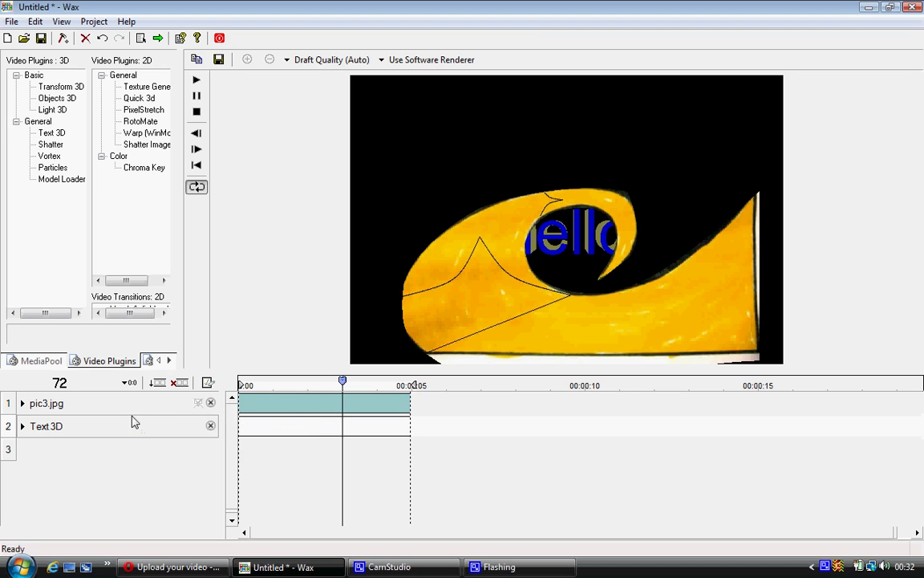
mouse_move(123, 411)
mouse_down()
mouse_move(119, 450)
mouse_move(113, 405)
mouse_up()
Keep Text 3D on top with pic3.jpg second, and review the Text 3D layer's properties
drag(101, 456, 104, 433)
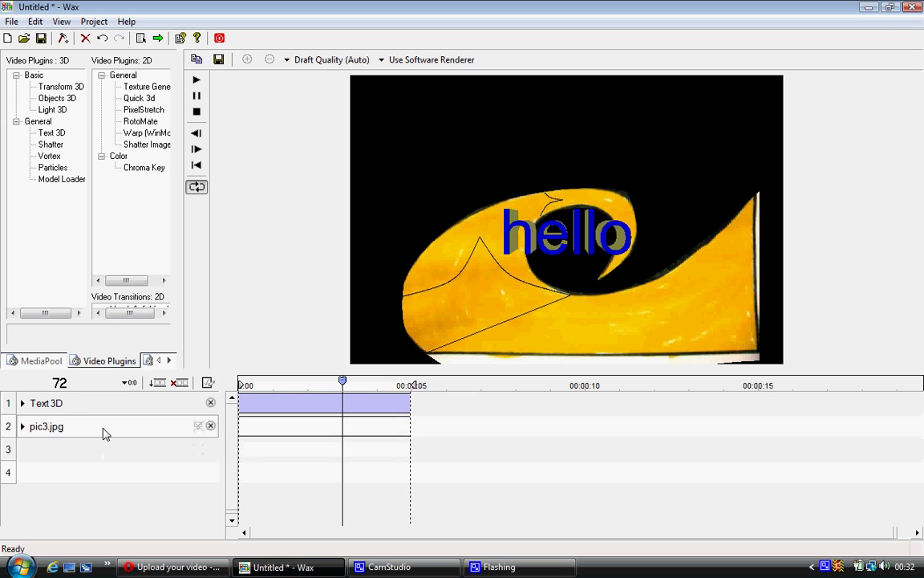
click(23, 404)
scroll(233, 438, down, 3)
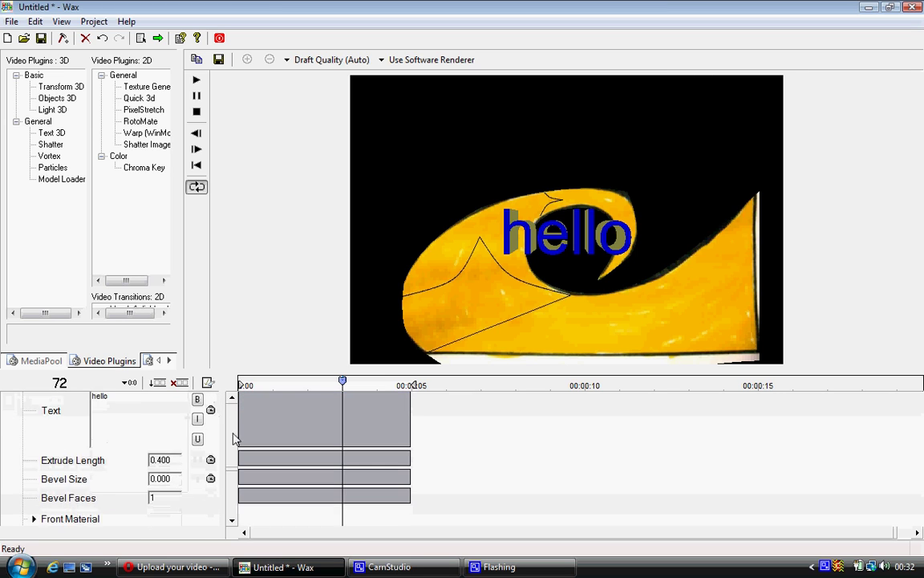
scroll(233, 451, down, 3)
scroll(236, 433, up, 6)
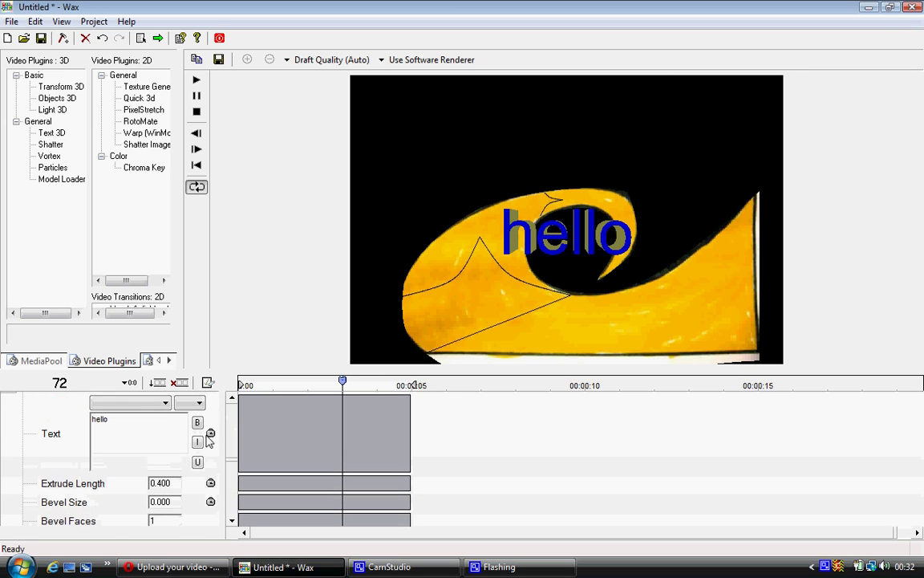
click(22, 404)
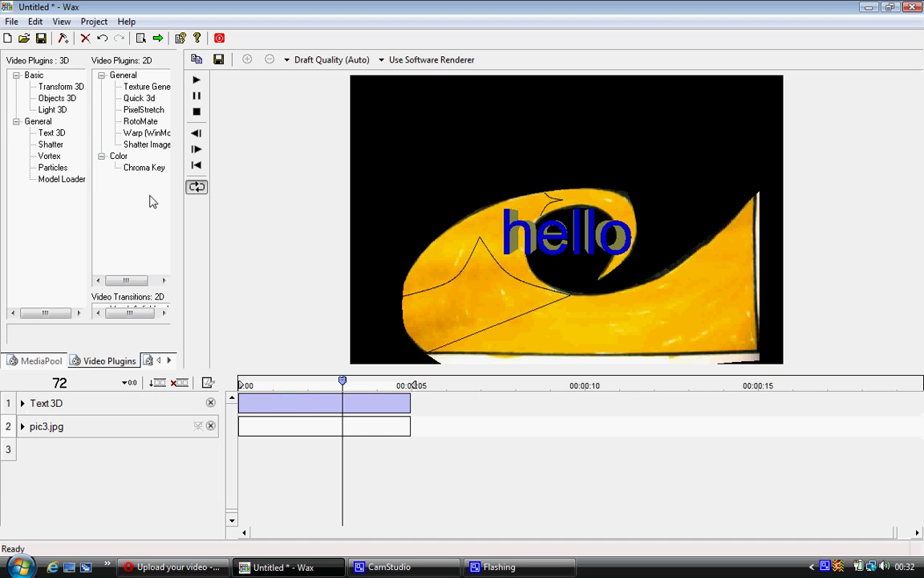
Try applying Quick 3d, Objects 3D and Transform 3D to the text, then disable pic3.jpg
drag(131, 94, 76, 406)
drag(142, 99, 76, 232)
click(61, 87)
drag(61, 90, 201, 405)
click(210, 427)
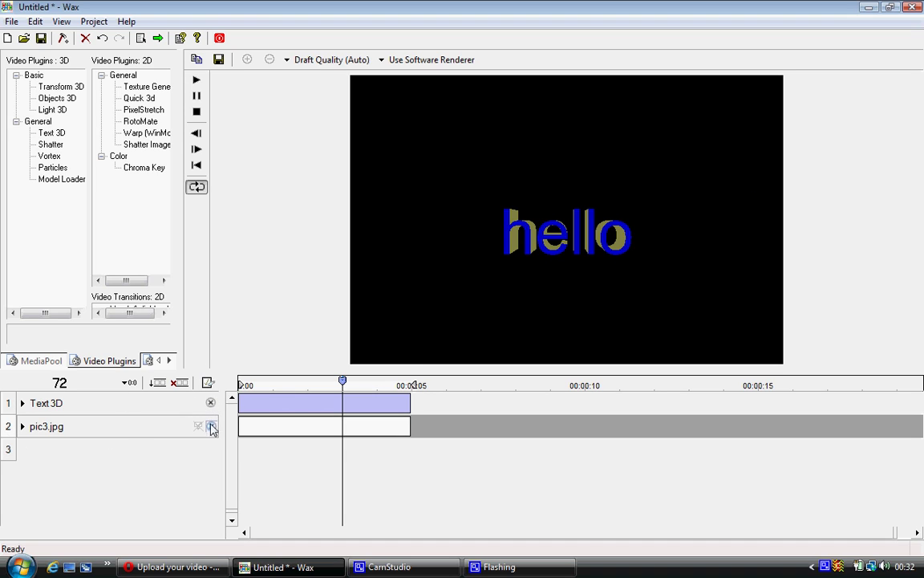
Save the current preview frame as workspace.jpg and import it into the media pool
click(218, 60)
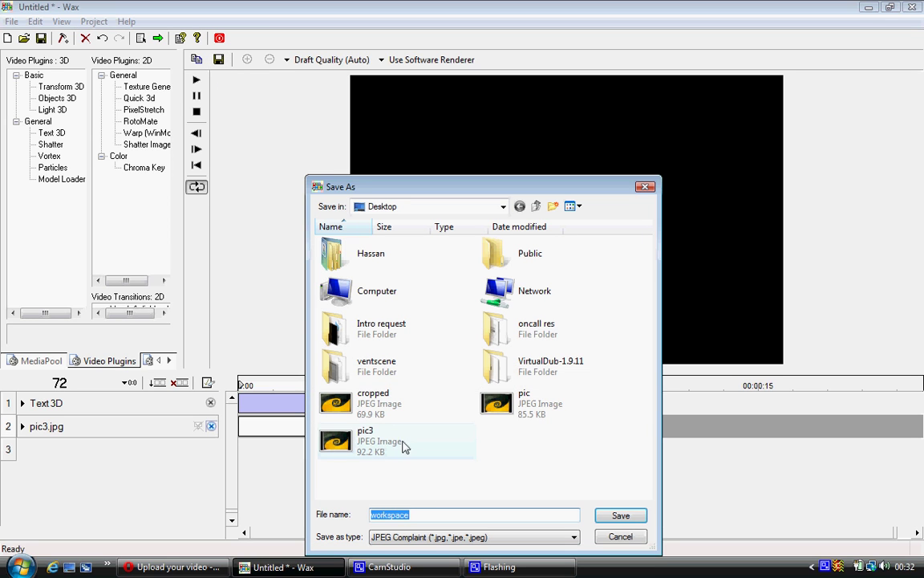
click(622, 515)
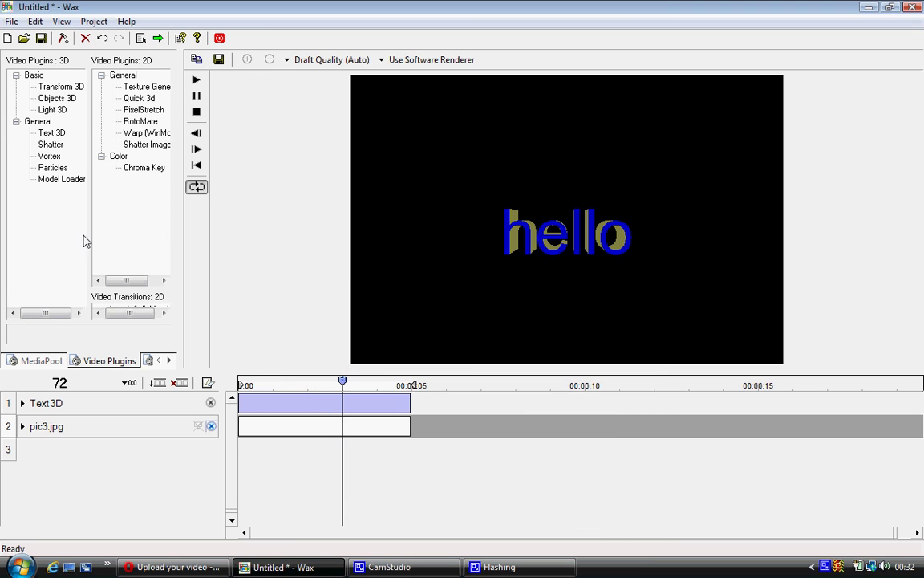
click(44, 361)
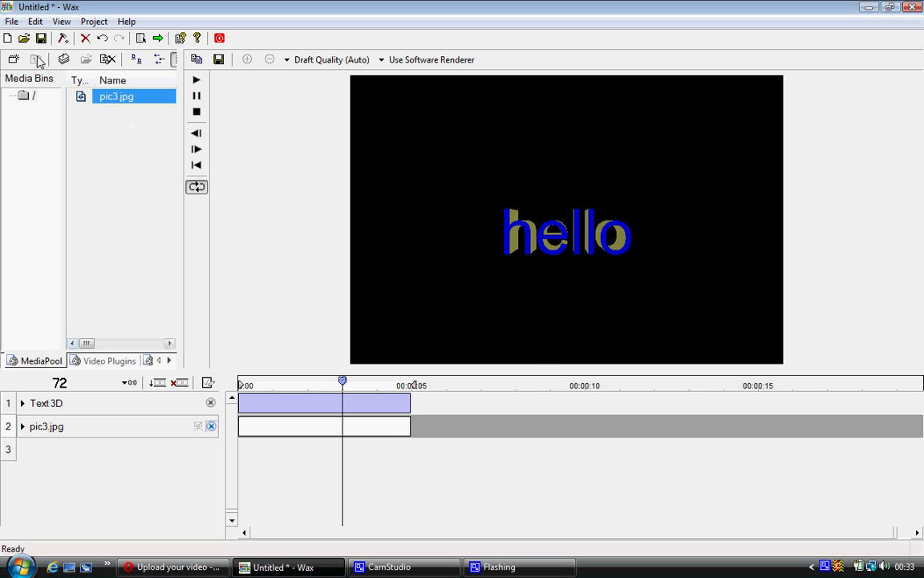
click(63, 60)
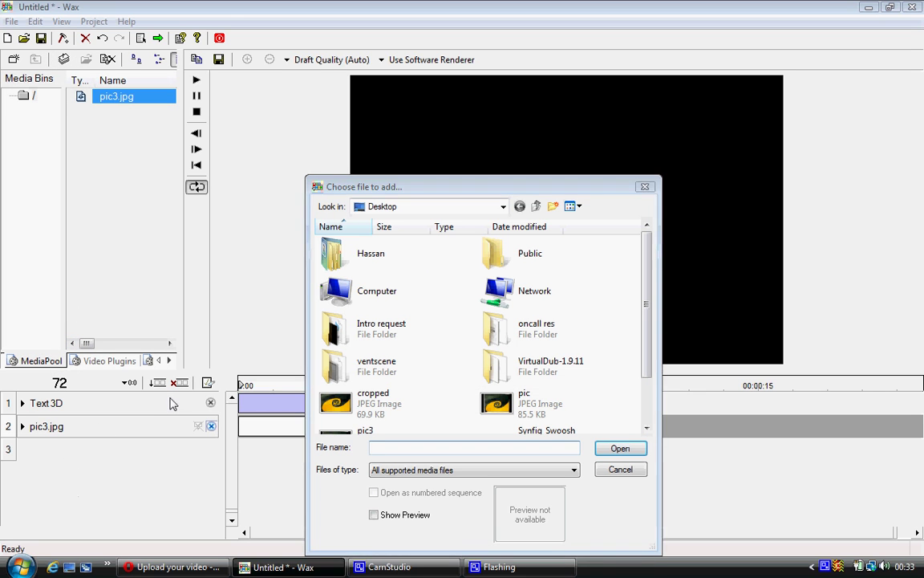
scroll(647, 321, down, 2)
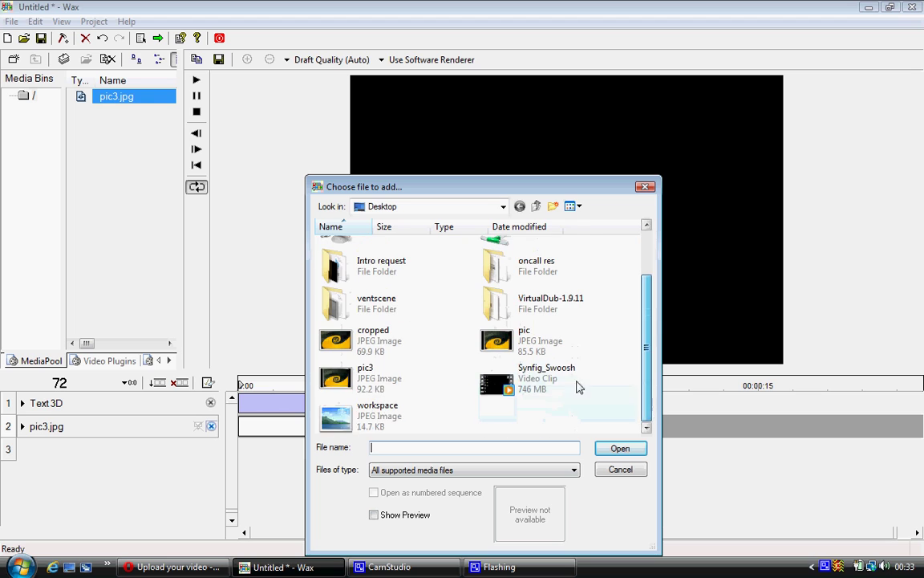
click(377, 411)
click(620, 448)
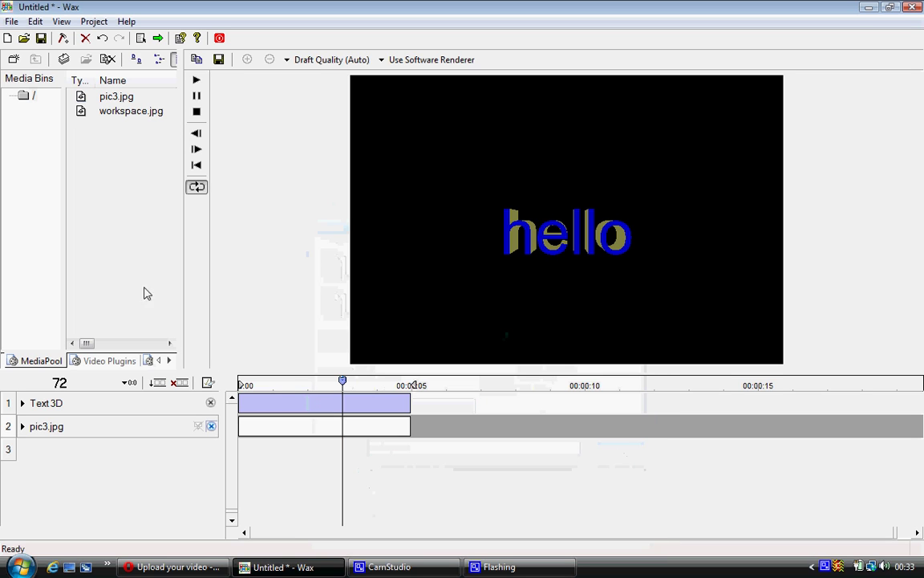
Delete the Text 3D track, add workspace.jpg on a new track, and lengthen its clip to 5 seconds
right_click(75, 415)
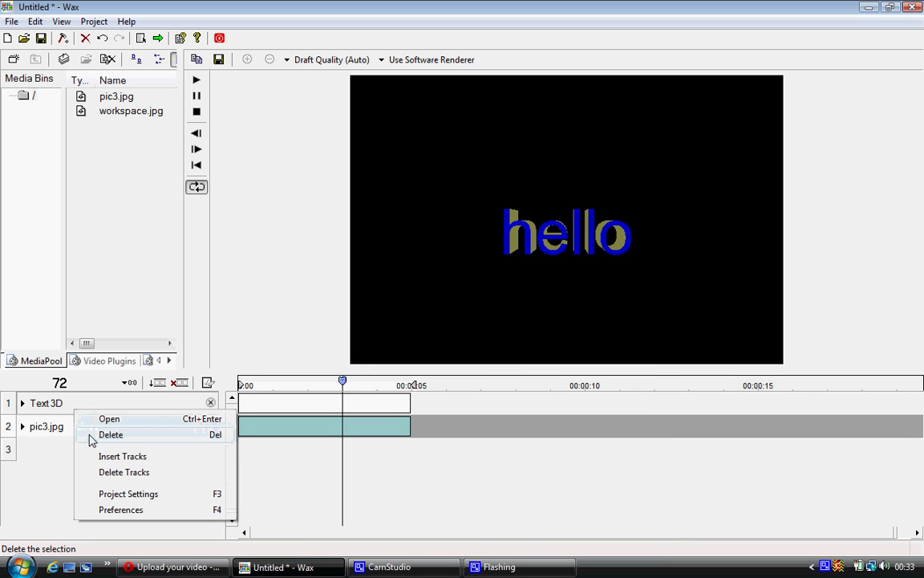
click(93, 436)
click(497, 335)
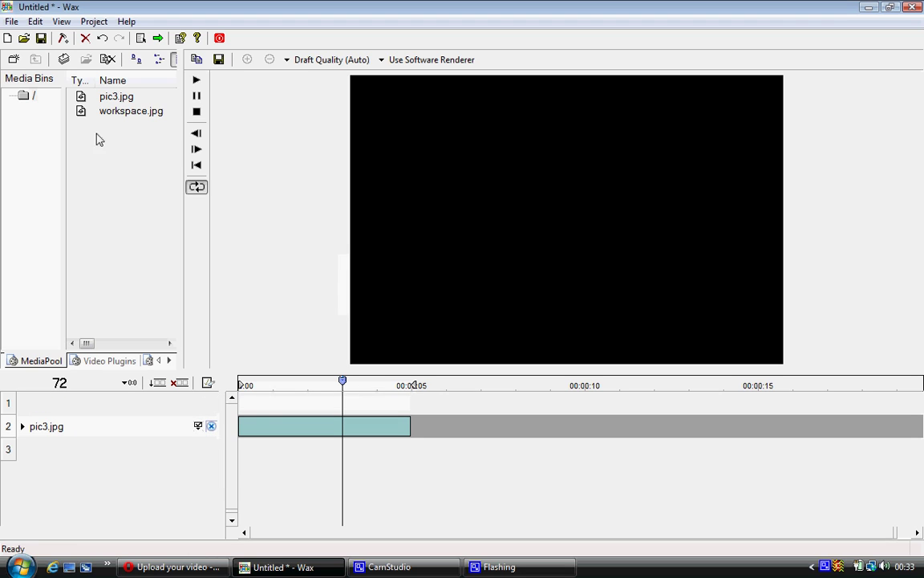
drag(104, 113, 93, 417)
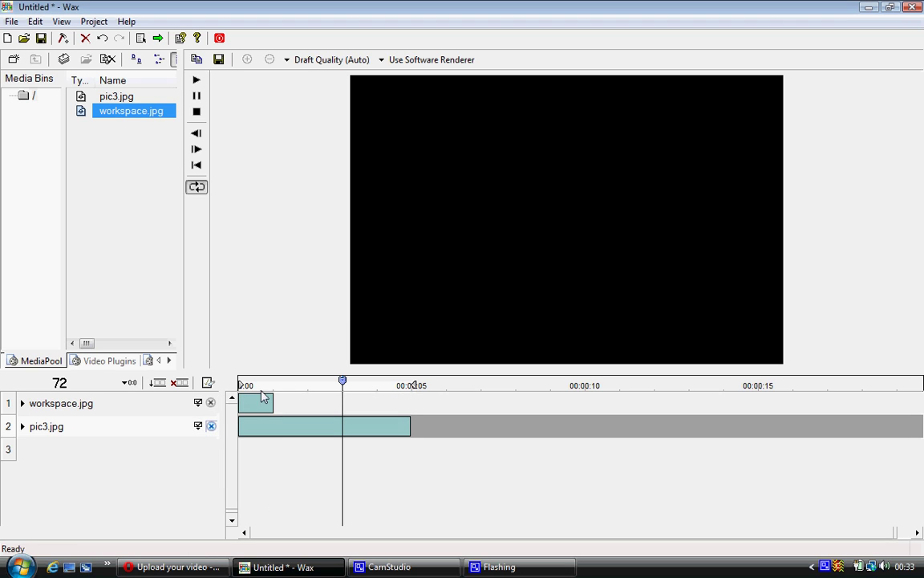
drag(272, 401, 406, 424)
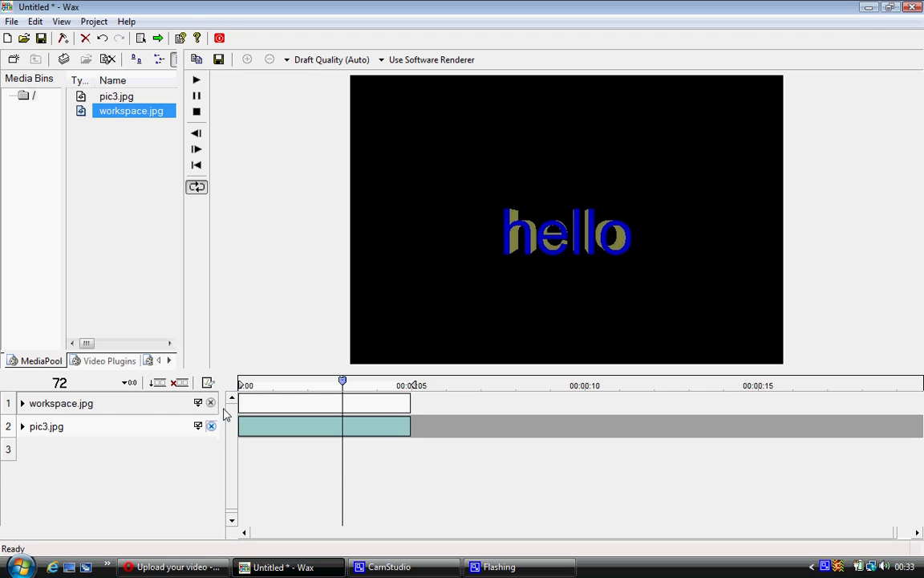
Expand workspace.jpg's track properties, try Subtract and Screen compositing, and raise opacity to 100
click(22, 402)
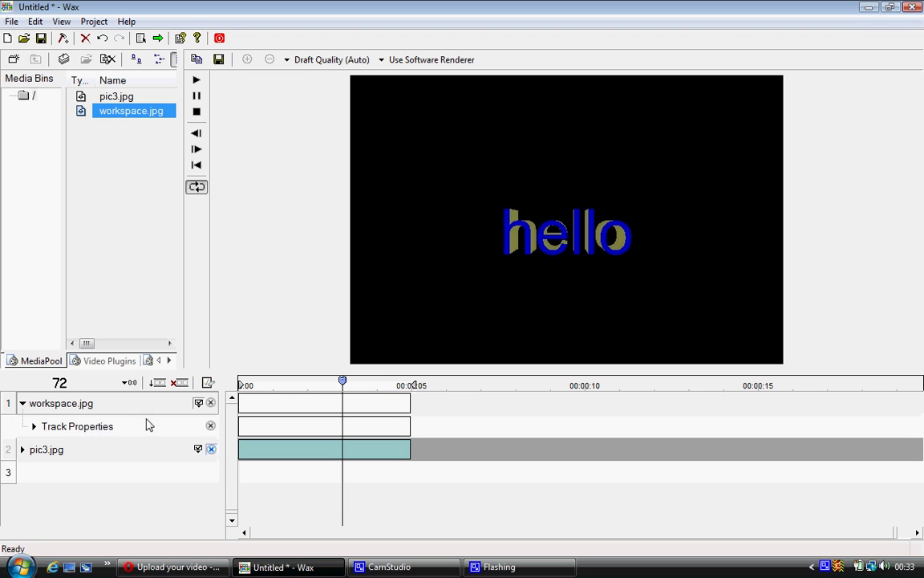
click(34, 426)
drag(159, 447, 131, 451)
click(195, 465)
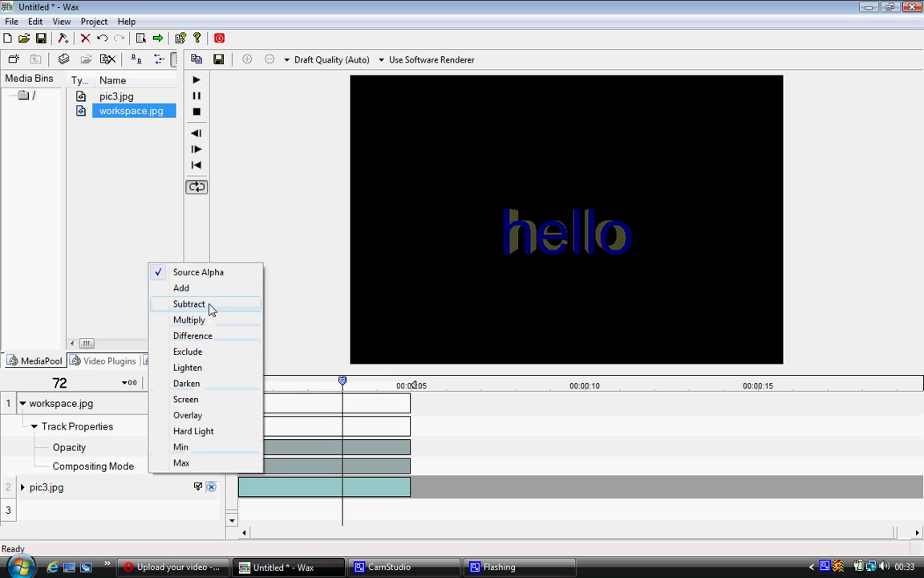
click(211, 305)
click(180, 467)
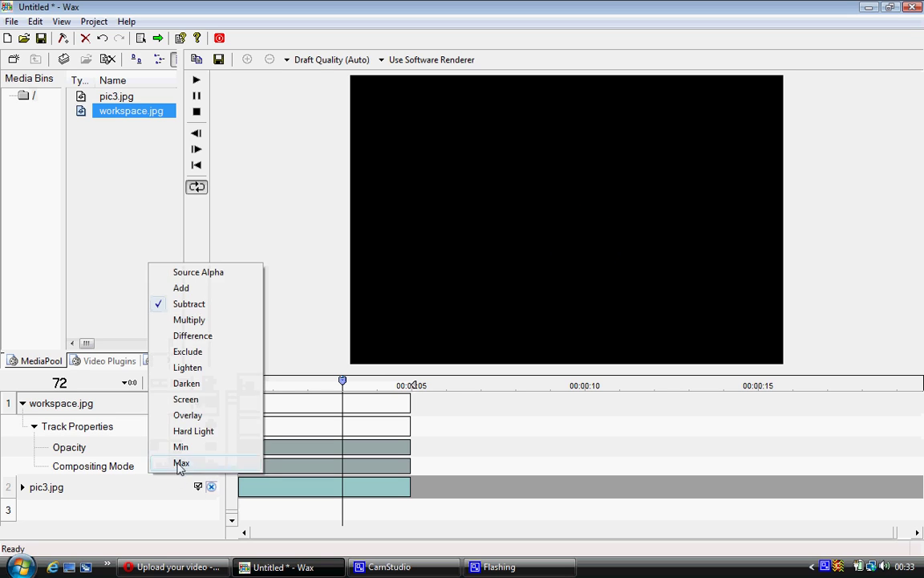
click(200, 399)
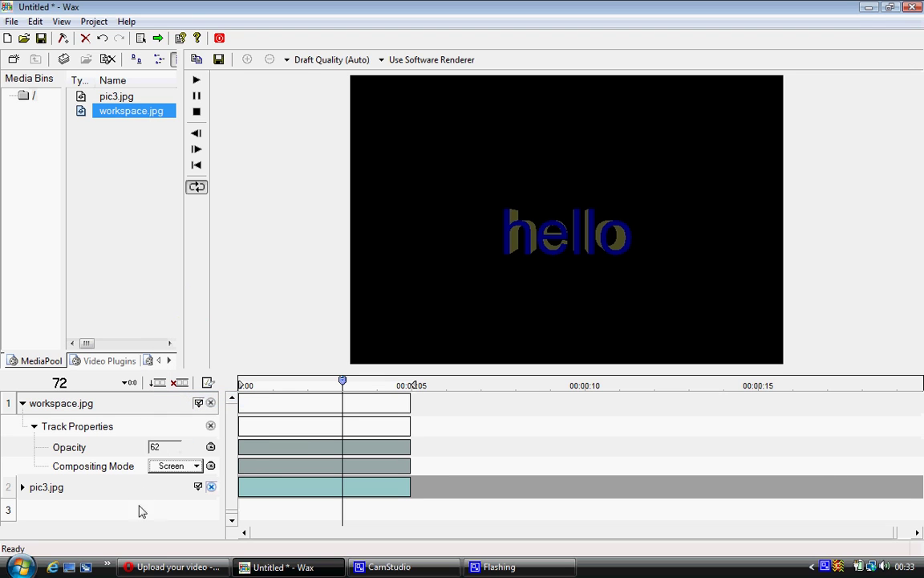
drag(344, 383, 314, 387)
drag(159, 452, 221, 445)
Try Min, Screen and Add compositing, settle on Difference, and apply Quick 3d to the track
click(167, 467)
click(181, 448)
click(195, 466)
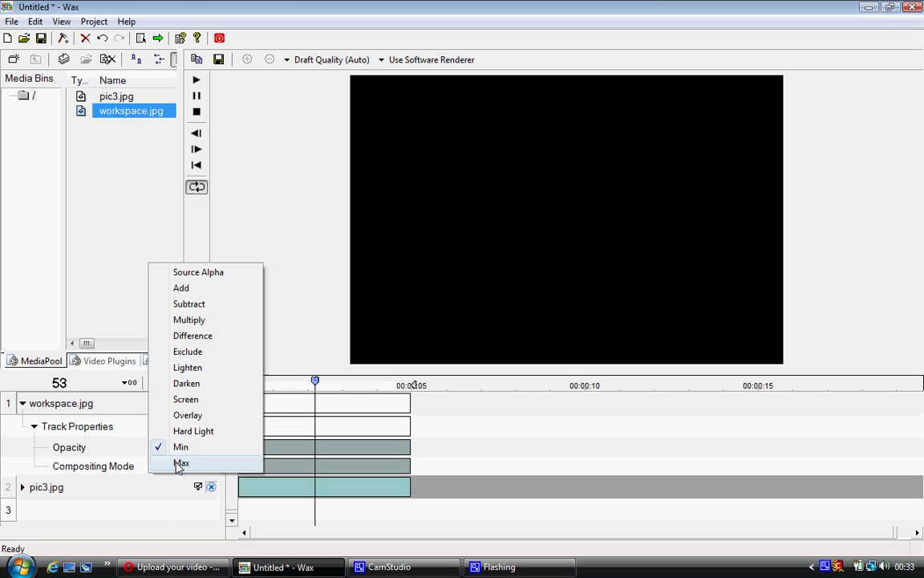
click(193, 337)
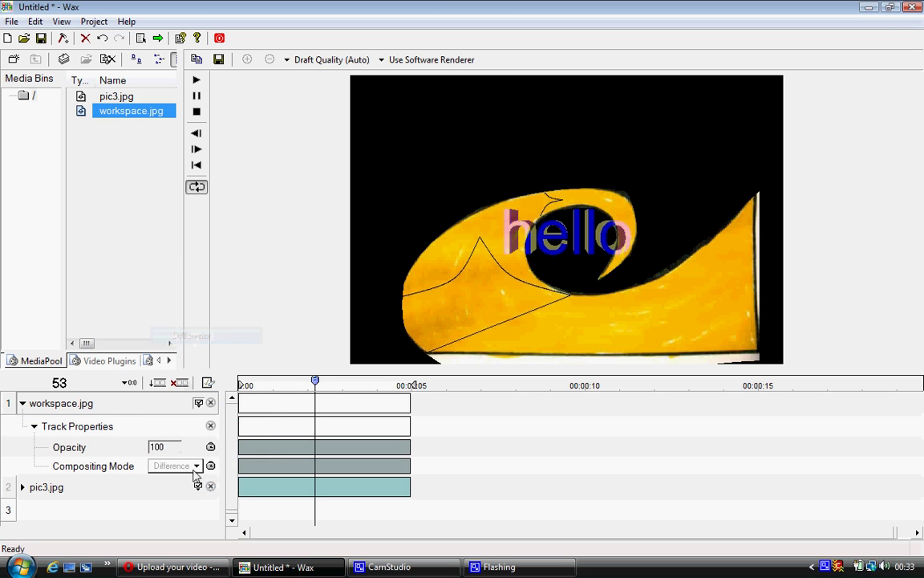
click(183, 467)
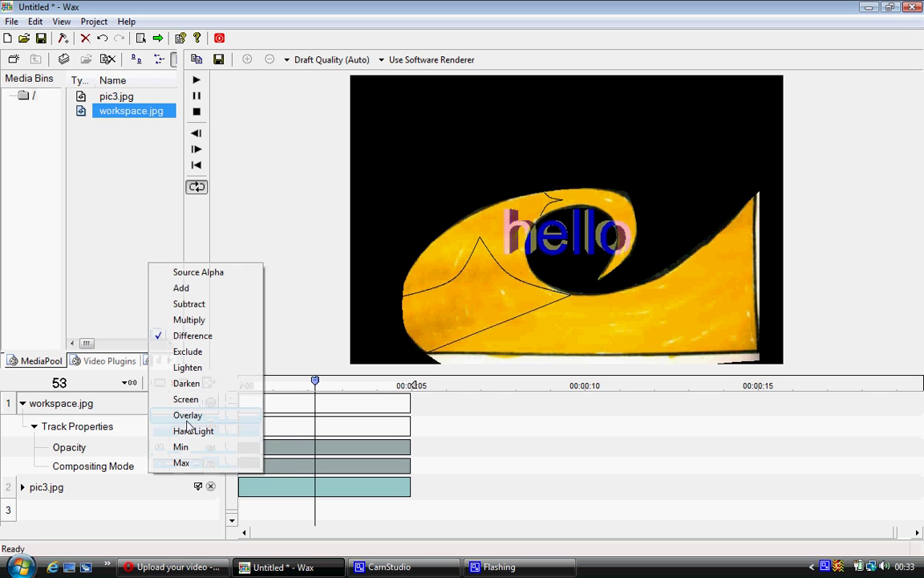
click(189, 398)
click(185, 466)
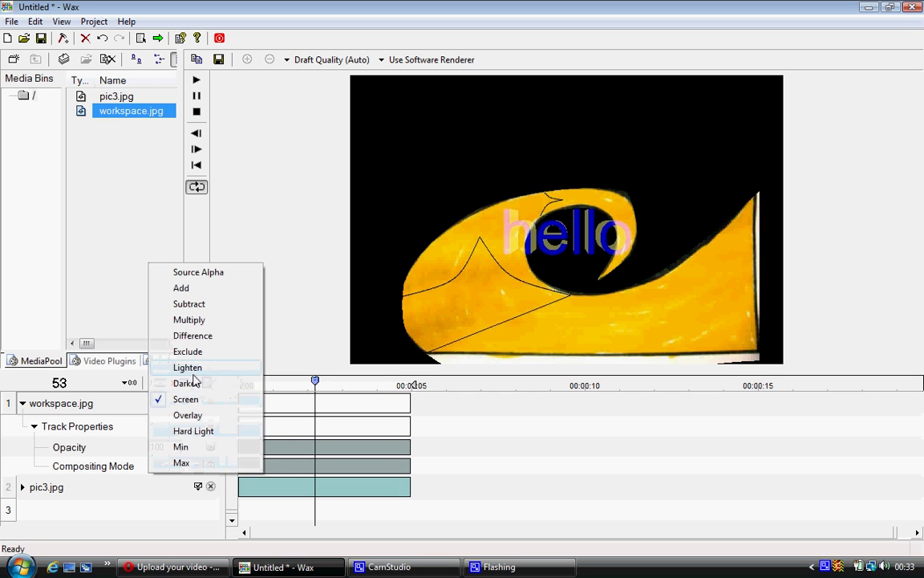
click(198, 290)
click(183, 466)
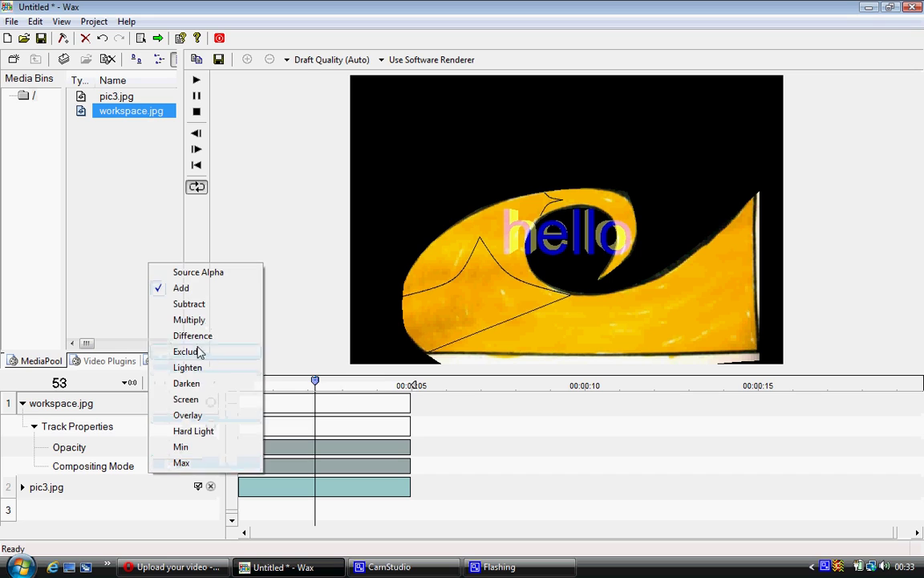
click(203, 335)
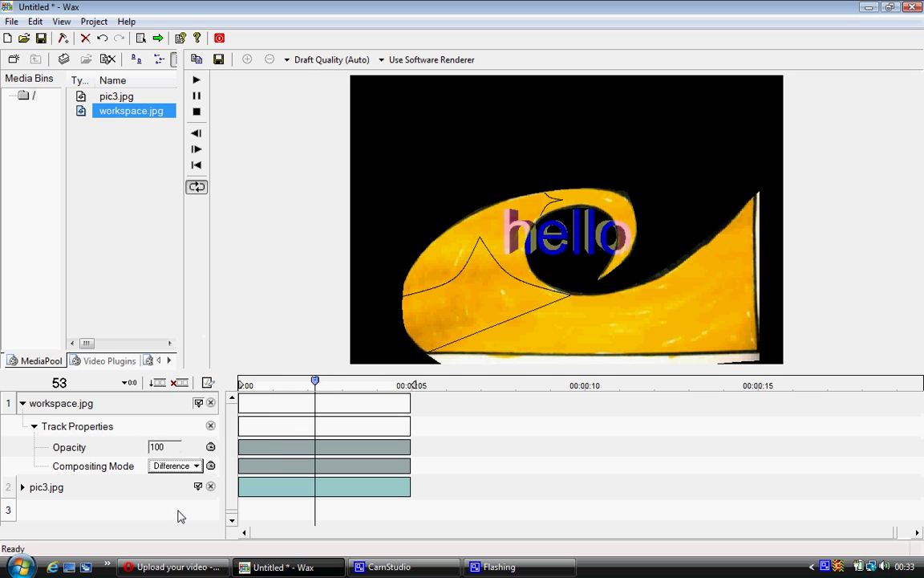
click(104, 360)
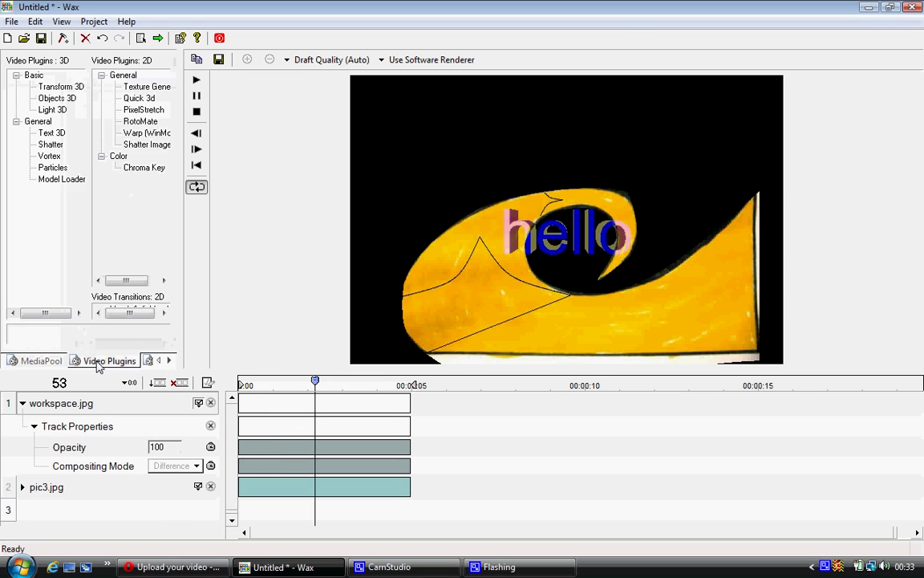
drag(136, 97, 80, 414)
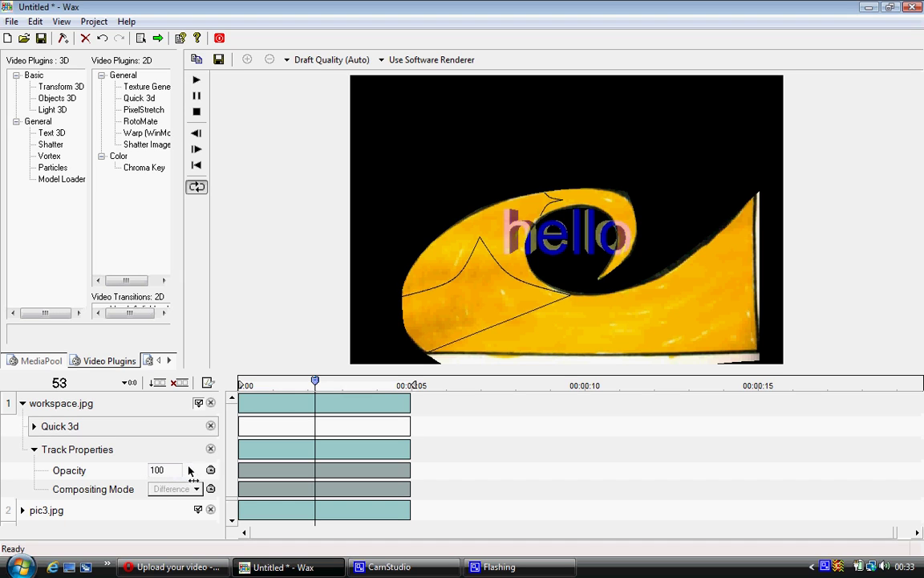
Set Quick 3d Posy to 0.466 so hello sits at the top of the frame
drag(191, 469, 123, 471)
click(33, 426)
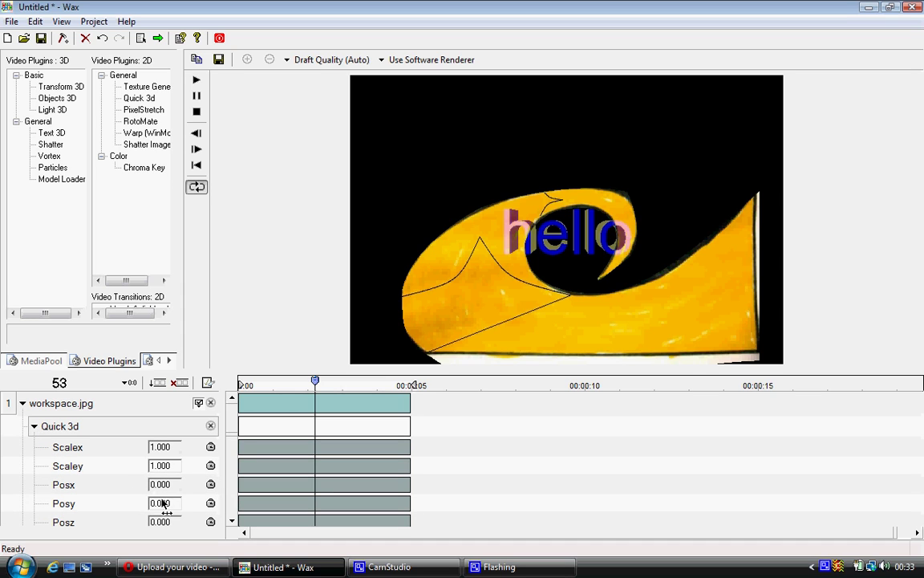
mouse_move(163, 503)
mouse_down()
mouse_move(173, 503)
mouse_move(165, 508)
mouse_up()
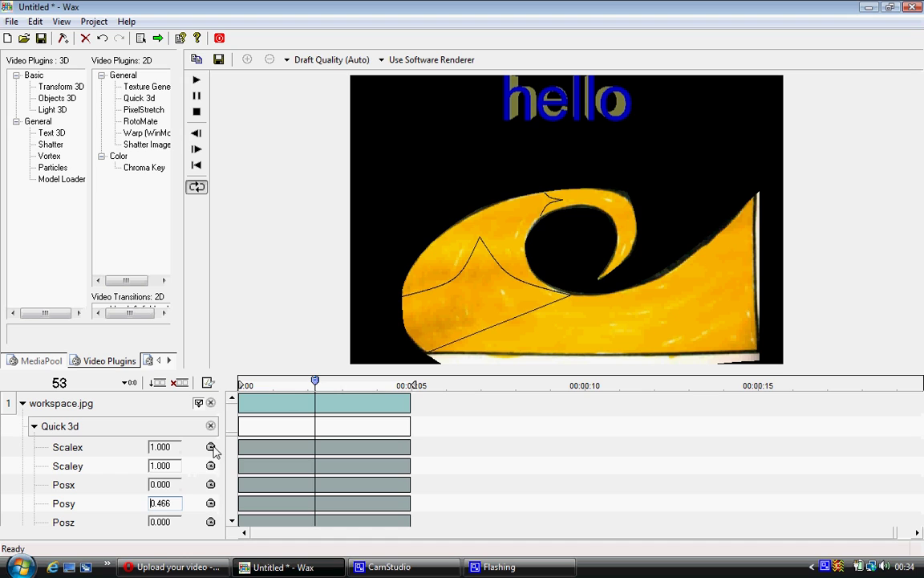
click(33, 427)
Key the track's opacity linearly from 0 at frame 53 to 100 at frame 90
drag(141, 471, 95, 474)
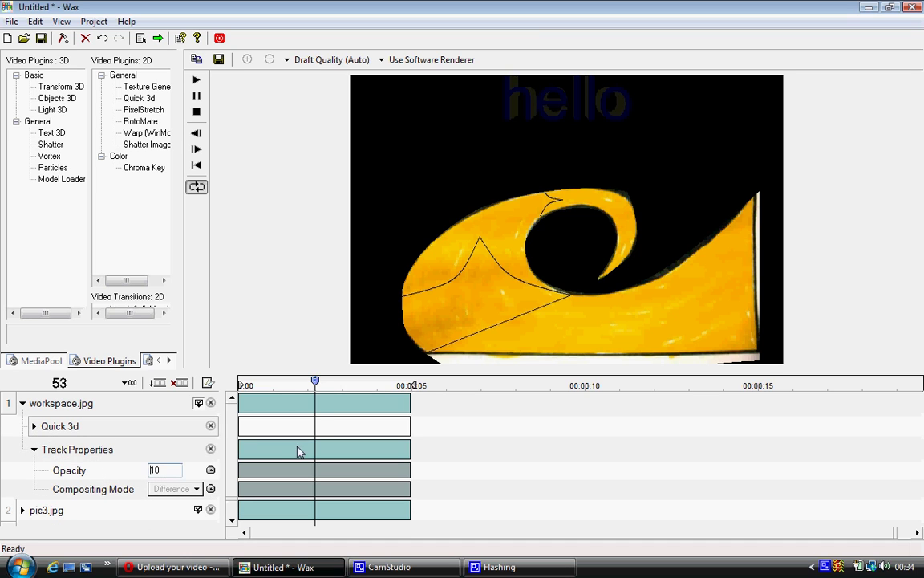
click(210, 470)
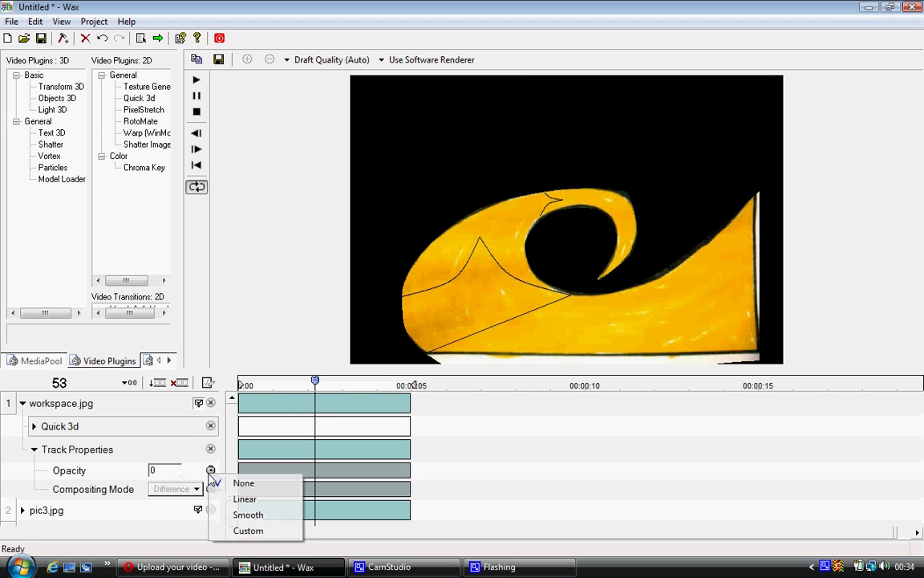
click(241, 498)
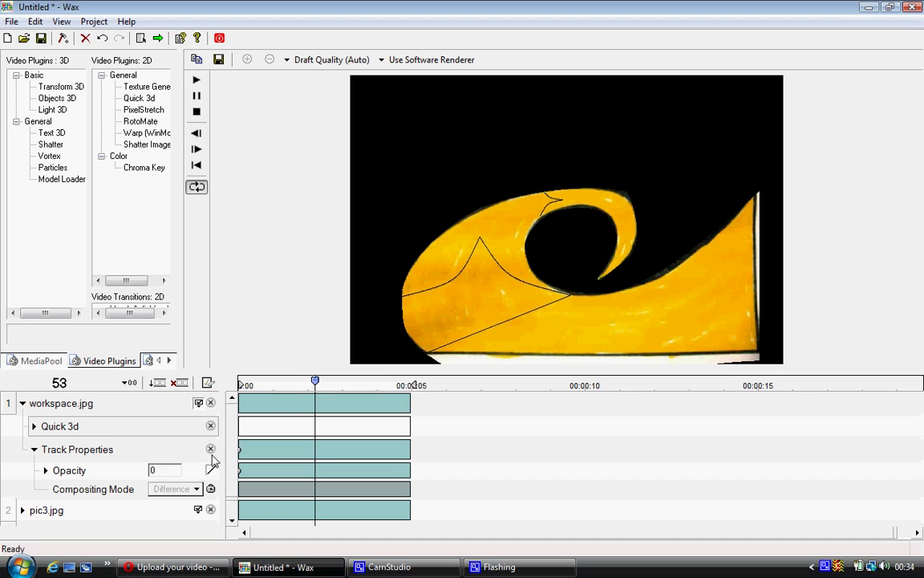
drag(155, 479, 168, 474)
key(space)
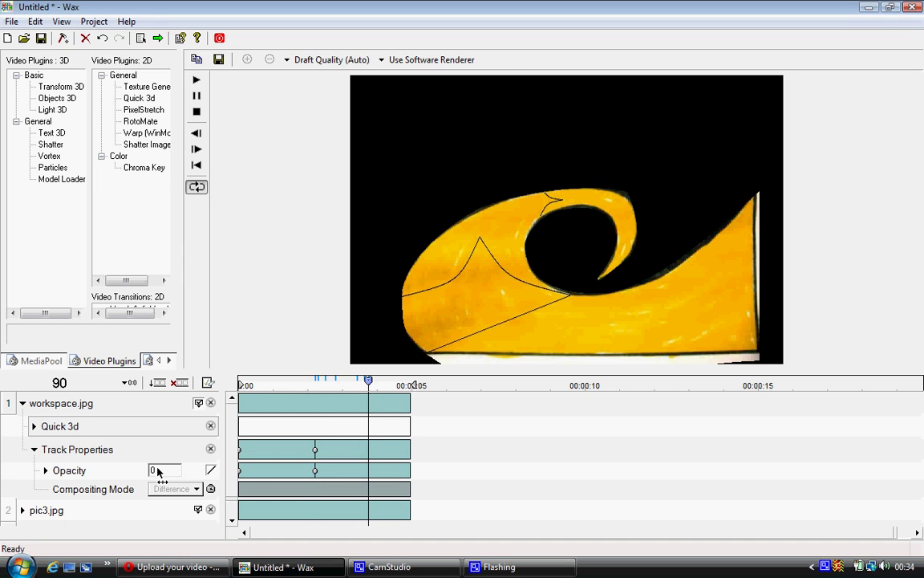
drag(158, 473, 253, 429)
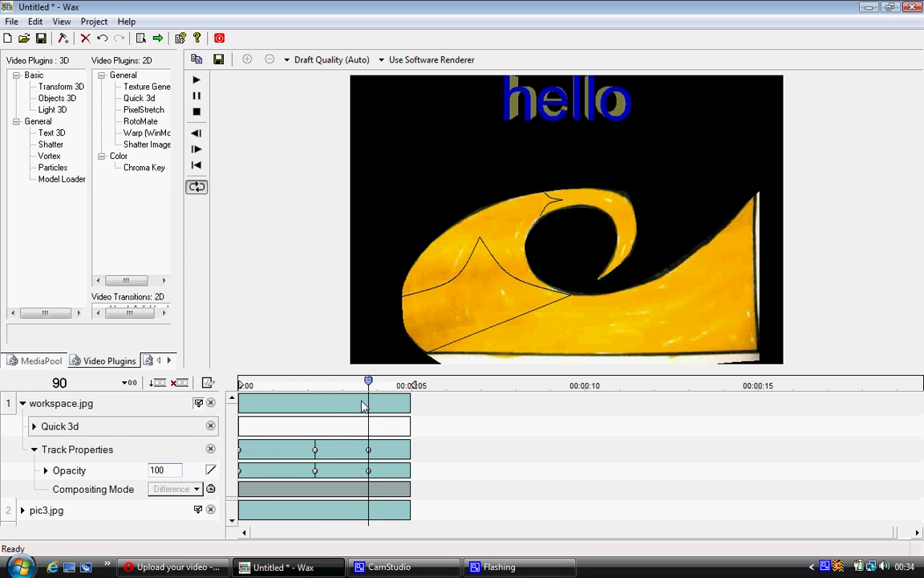
mouse_move(372, 398)
mouse_down()
mouse_move(259, 397)
mouse_move(419, 394)
mouse_move(303, 397)
mouse_move(370, 398)
mouse_up()
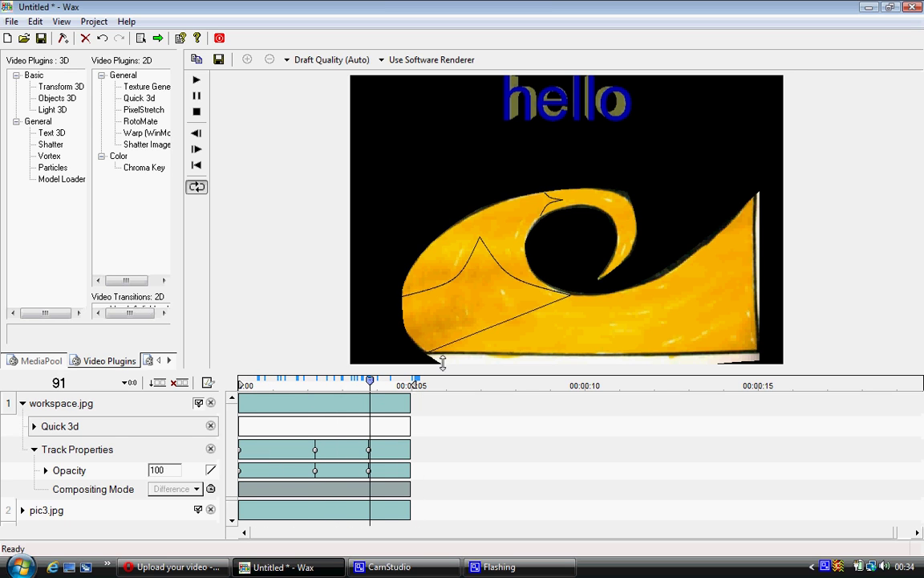
Import jahlogo.png from the Intro request folder into the media pool
click(40, 360)
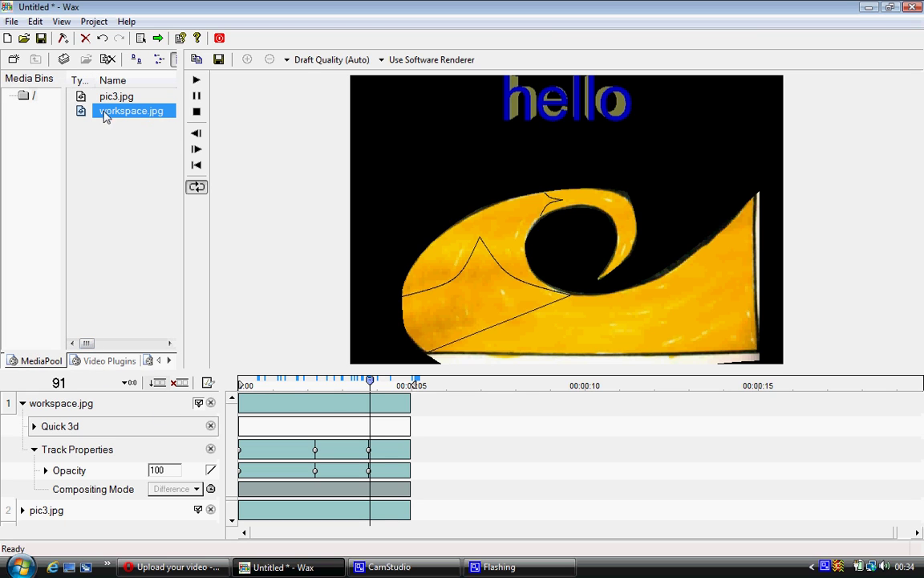
click(63, 59)
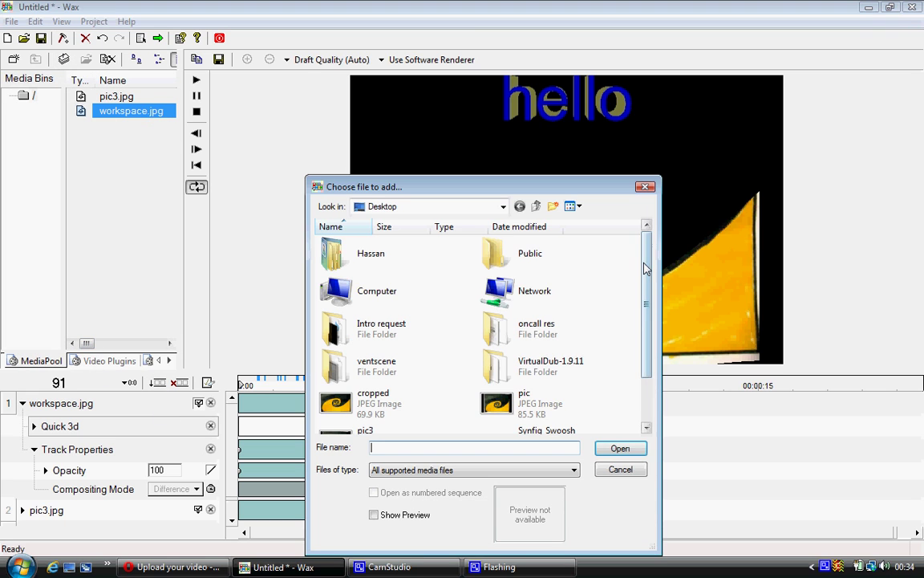
drag(646, 311, 595, 243)
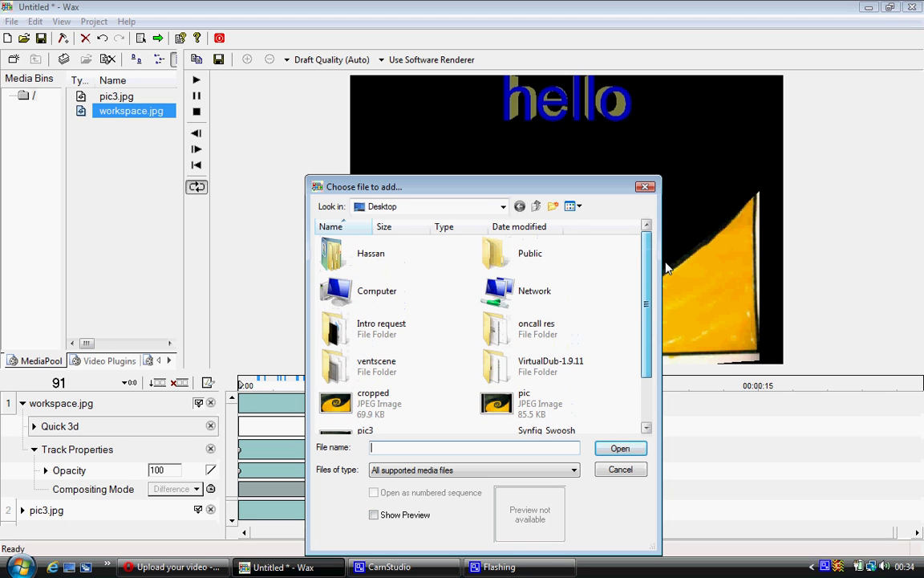
double_click(337, 321)
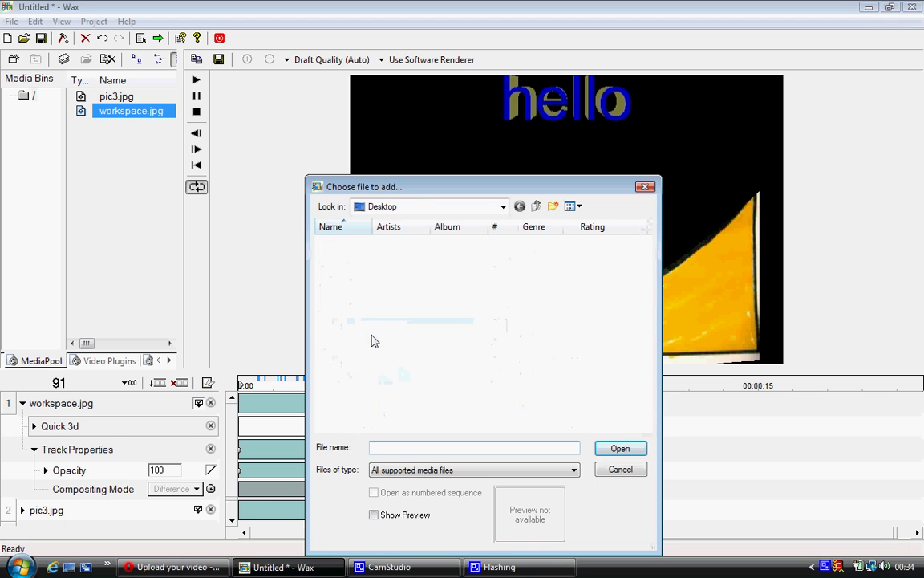
click(451, 261)
click(607, 449)
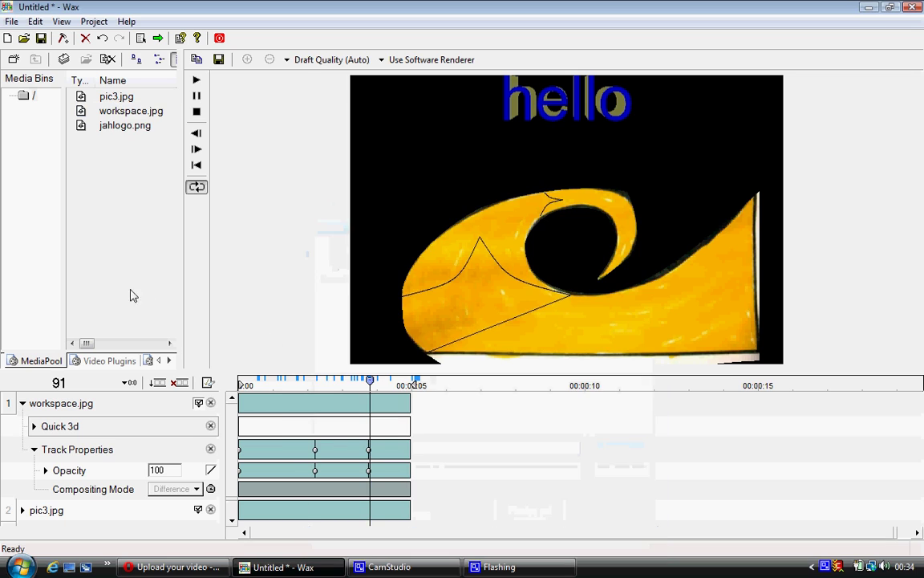
Place jahlogo.png on a new track, reorder it to track 2, and slide its clip to frame 91
click(22, 403)
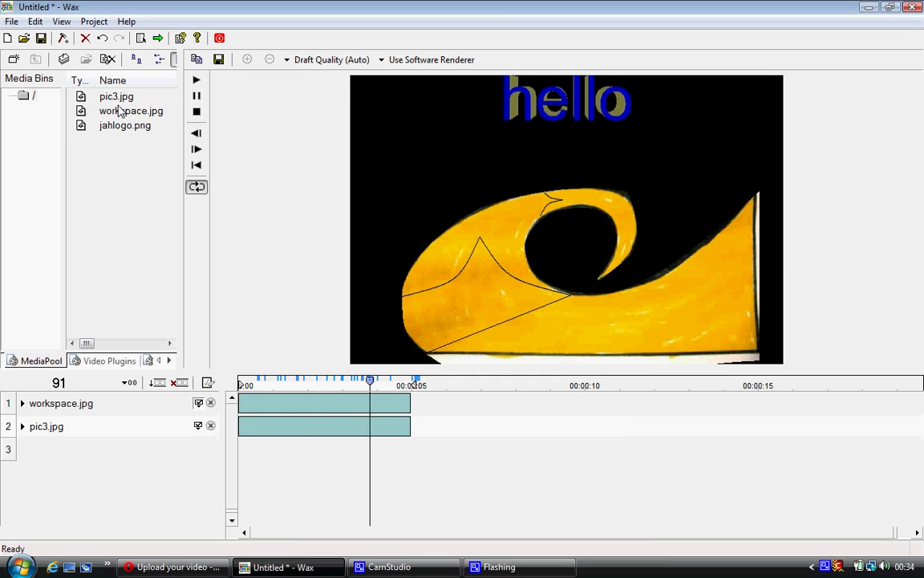
drag(117, 100, 115, 125)
drag(117, 125, 107, 451)
mouse_move(58, 427)
mouse_down()
mouse_move(61, 485)
mouse_move(62, 422)
mouse_up()
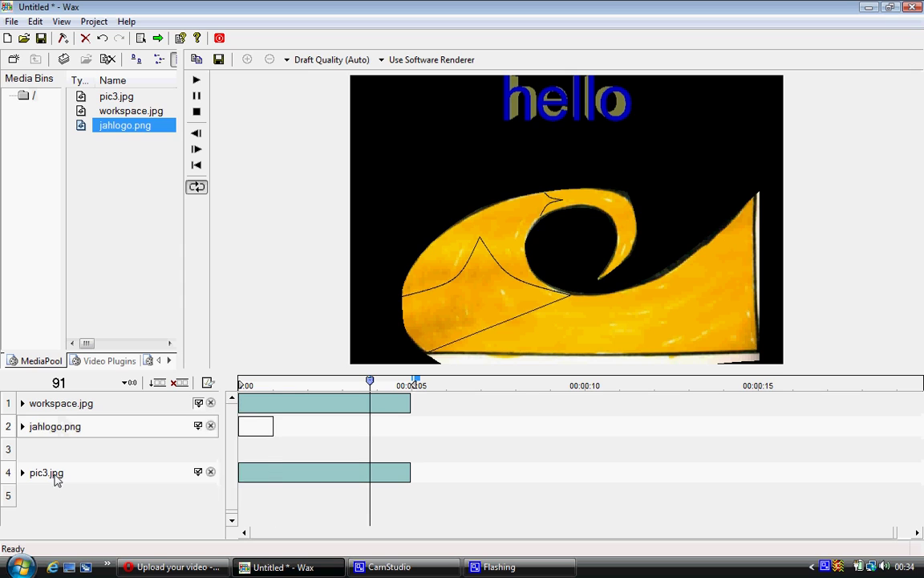
drag(56, 479, 58, 445)
drag(267, 422, 399, 426)
Trim the start of the workspace.jpg clip and make the jahlogo clip start earlier
click(22, 402)
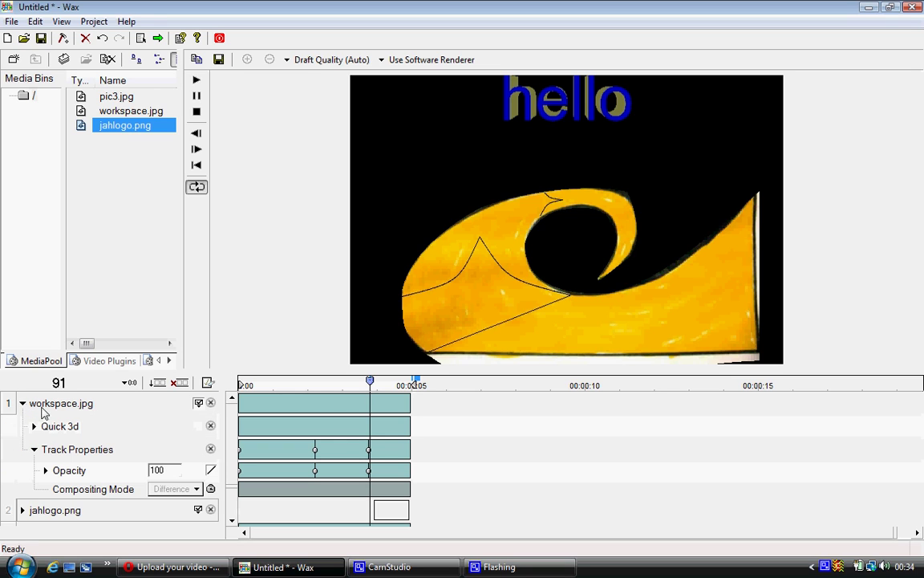
mouse_move(240, 406)
mouse_down()
mouse_move(317, 411)
mouse_move(241, 414)
mouse_up()
drag(372, 510, 311, 505)
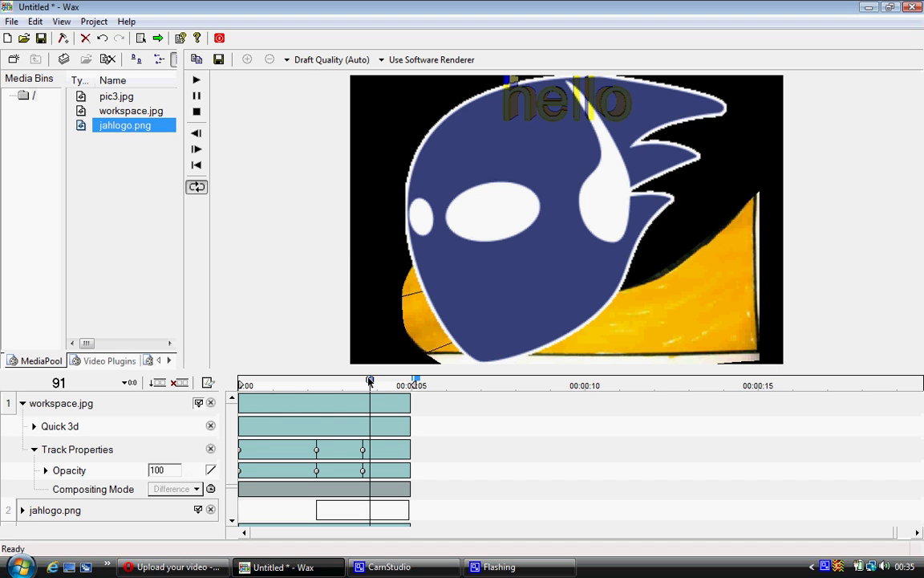
drag(370, 382, 317, 384)
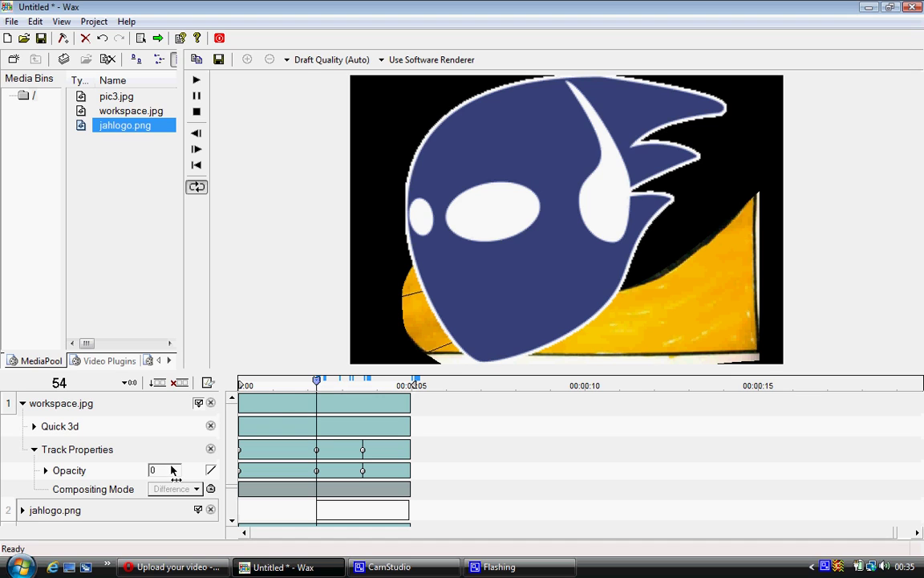
Expand the jahlogo.png track, lower its opacity, and drag Quick 3d onto it
click(23, 403)
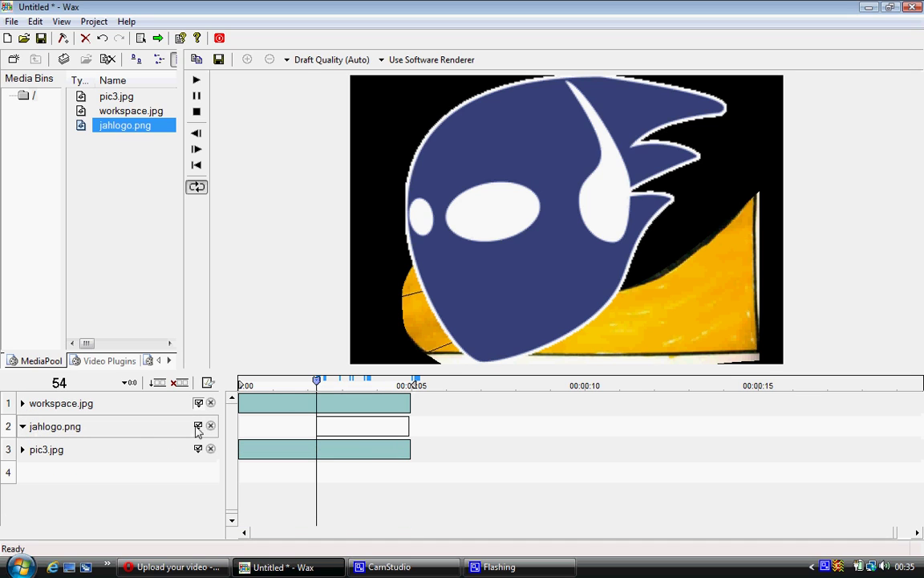
click(34, 450)
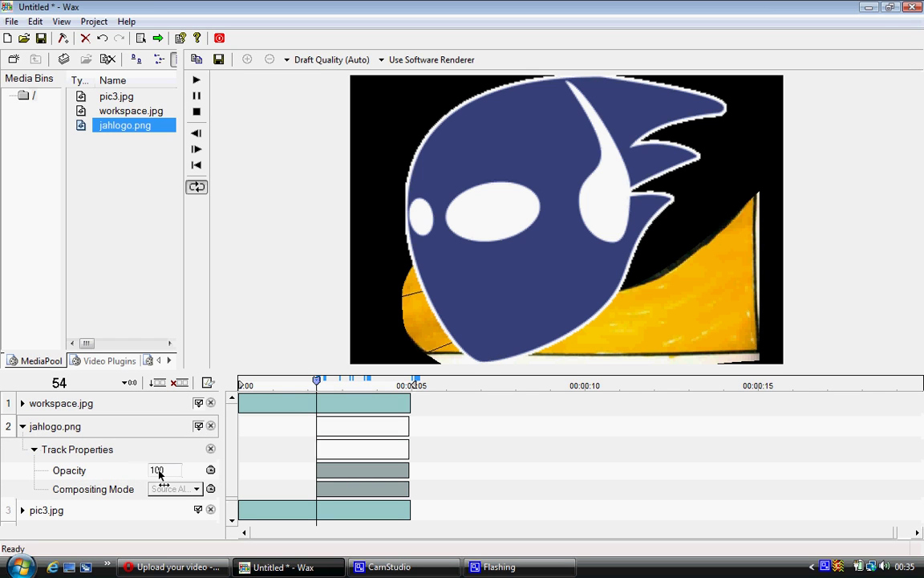
drag(146, 470, 190, 475)
click(110, 361)
drag(138, 97, 98, 438)
Scale the shark logo to 0.198 by 0.240 and position it at 0.040, -0.106
click(34, 449)
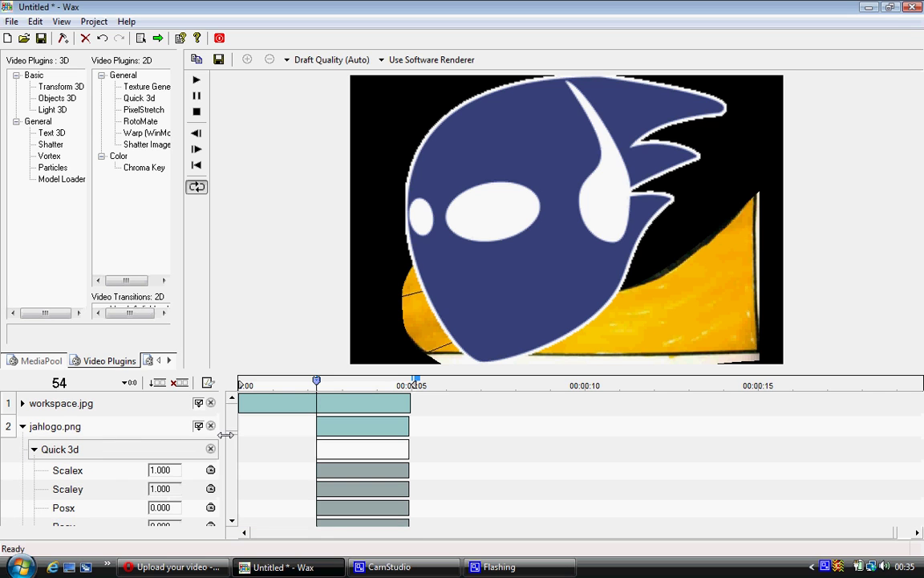
scroll(185, 433, down, 2)
mouse_move(170, 425)
mouse_down()
mouse_move(151, 426)
mouse_move(146, 442)
mouse_move(160, 430)
mouse_up()
drag(167, 481, 165, 479)
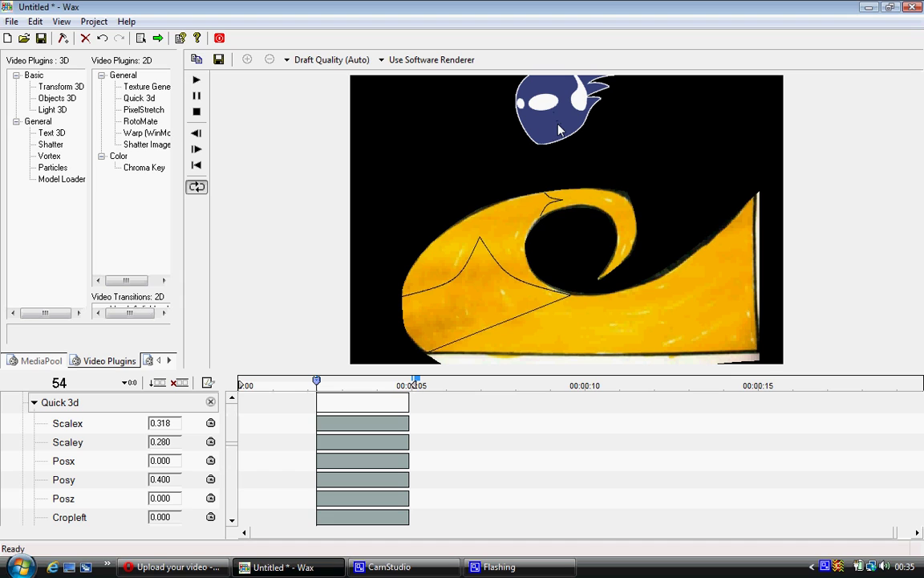
mouse_move(167, 478)
mouse_down()
mouse_move(159, 490)
mouse_move(174, 461)
mouse_up()
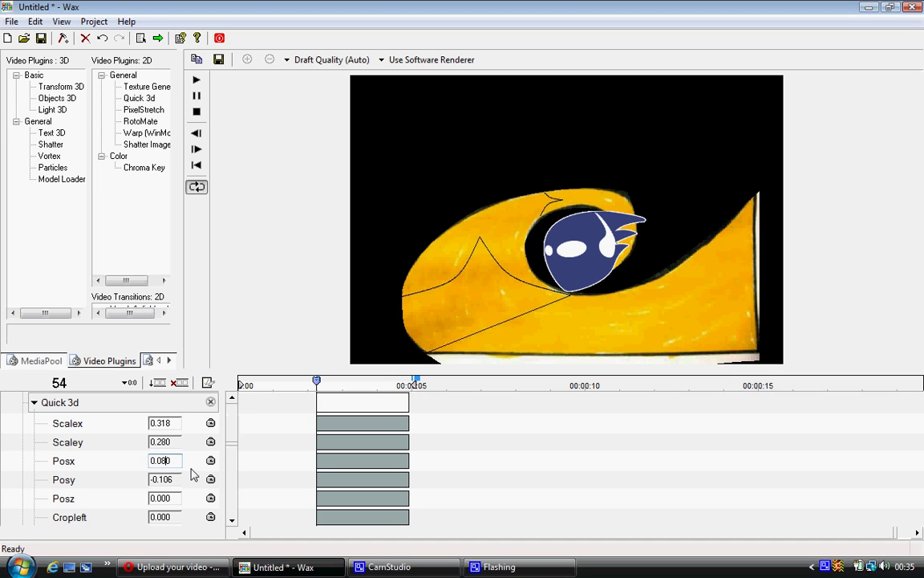
key(Return)
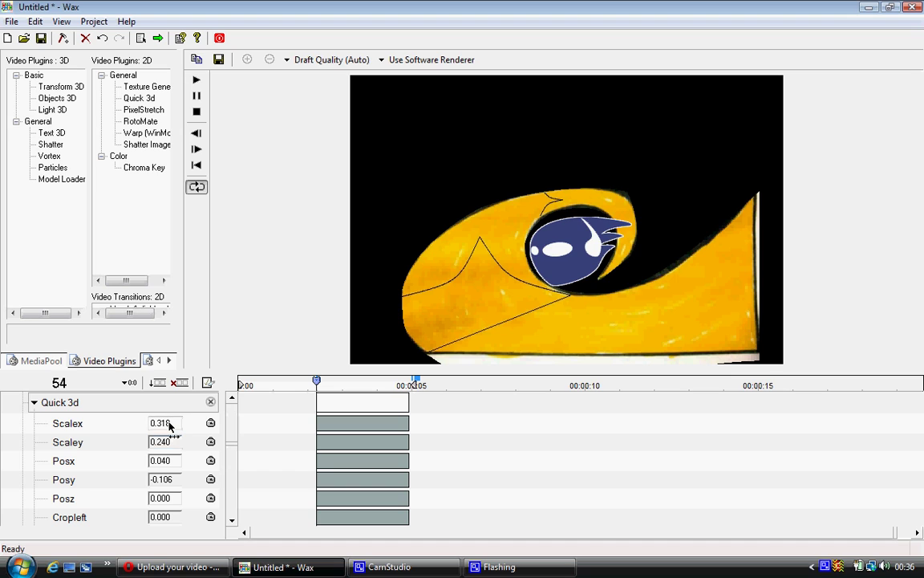
drag(172, 425, 164, 426)
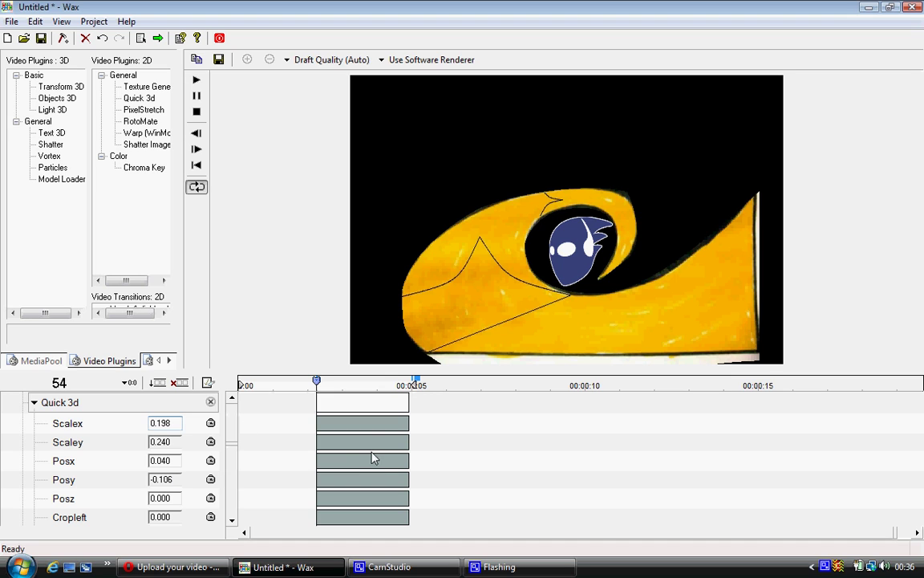
Key the logo's opacity linearly from 0 to 100 at frame 94, then play the composite
click(34, 404)
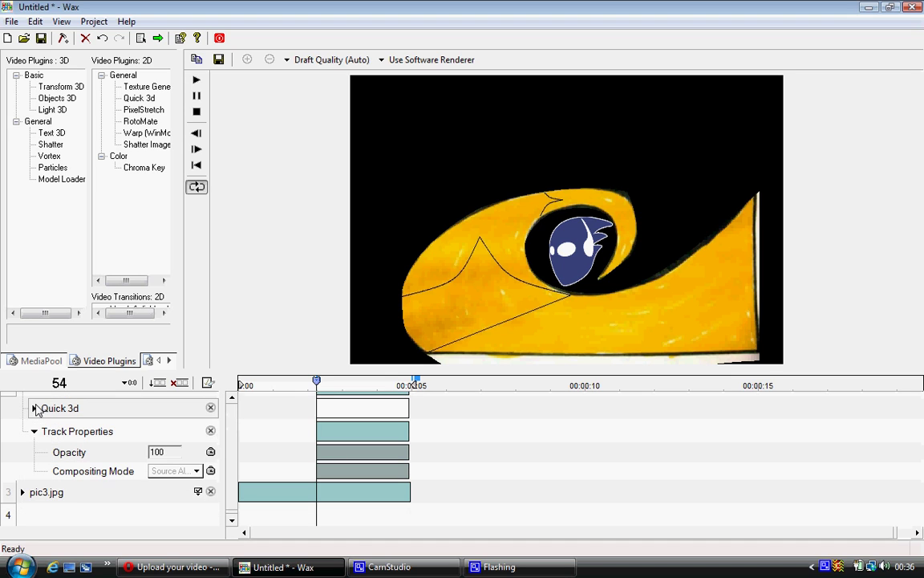
drag(164, 454, 82, 462)
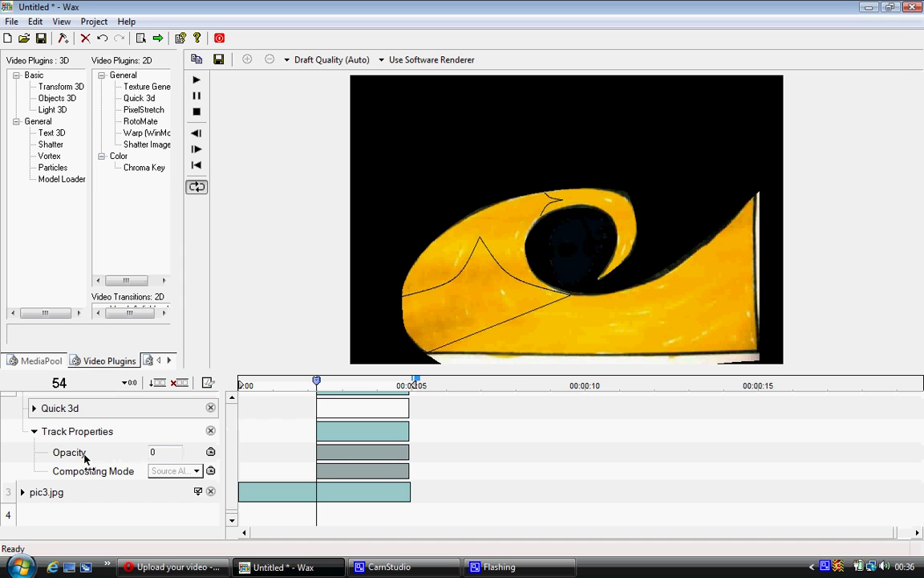
click(210, 452)
click(247, 474)
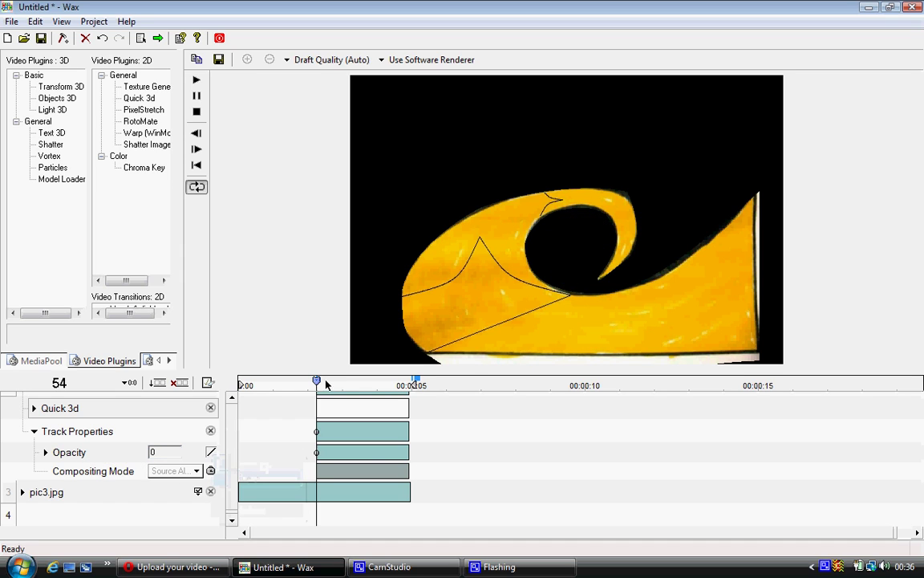
drag(316, 382, 374, 382)
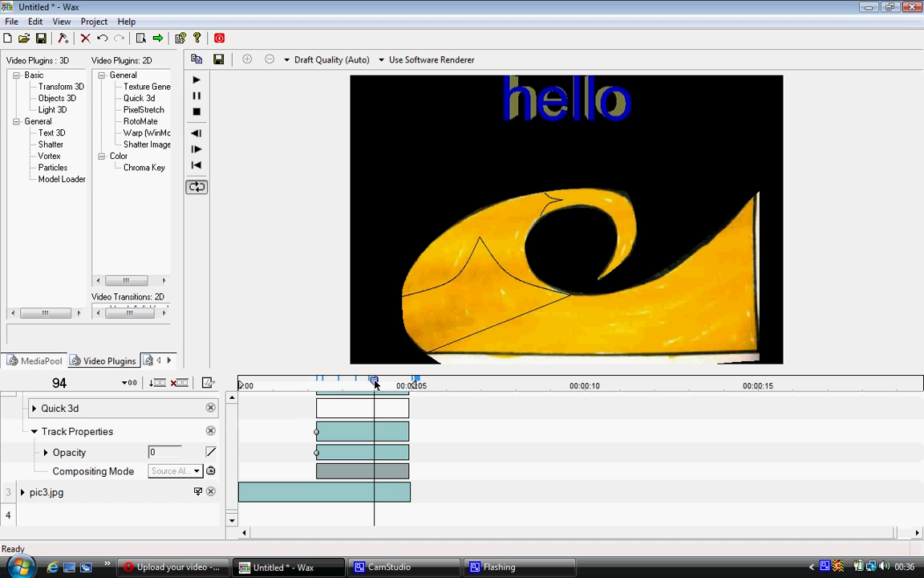
drag(188, 452, 301, 454)
drag(377, 385, 231, 404)
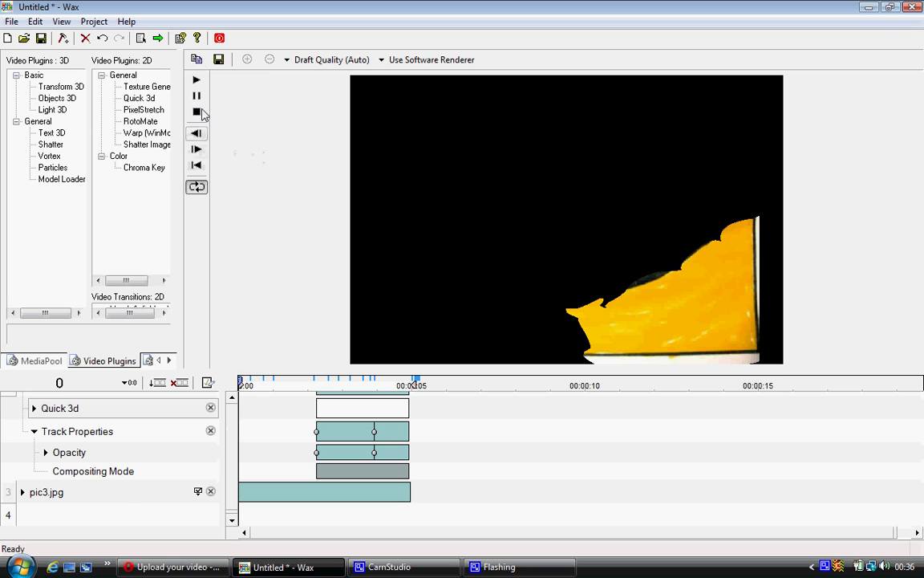
click(197, 81)
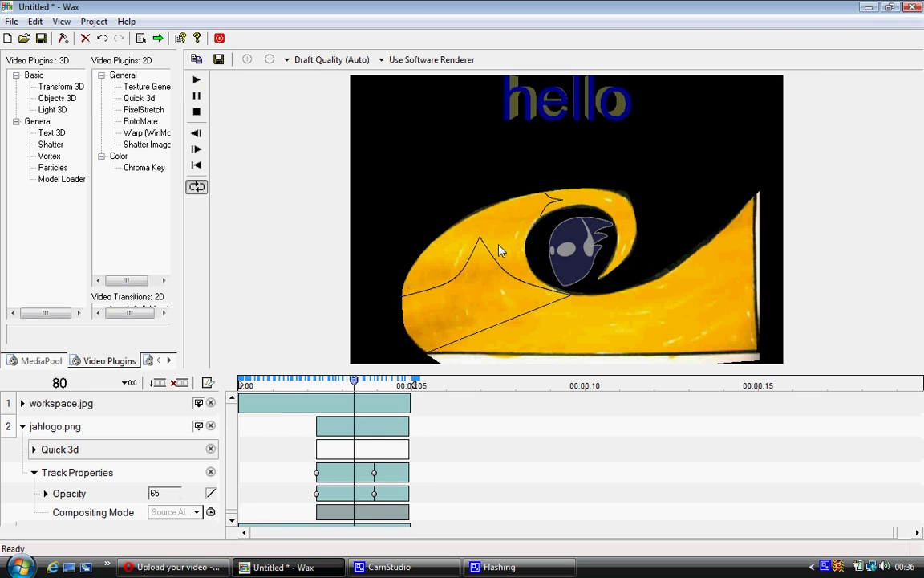
Stop playback, expand pic3.jpg, and drag its RotoMate keyframes to new times, scrubbing to check
click(196, 111)
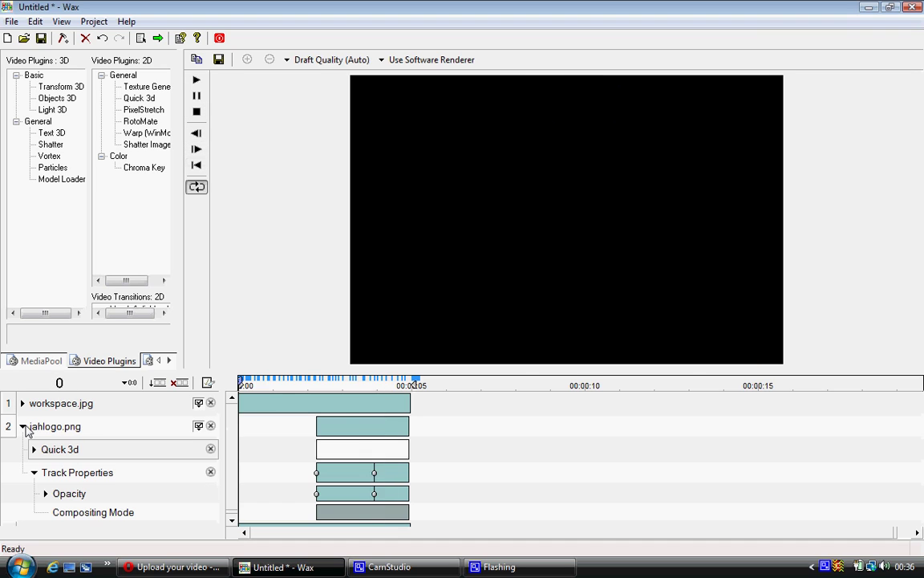
click(22, 426)
click(22, 449)
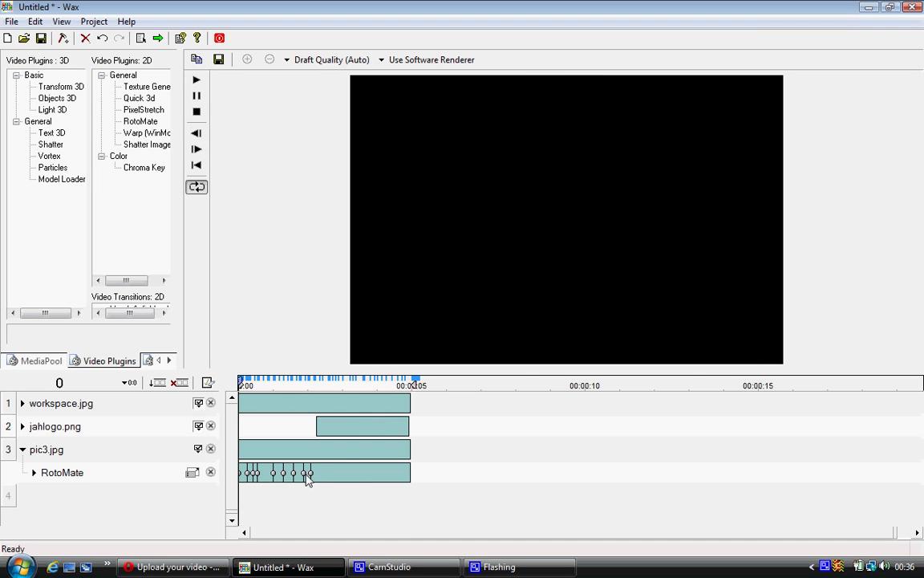
click(399, 475)
click(409, 475)
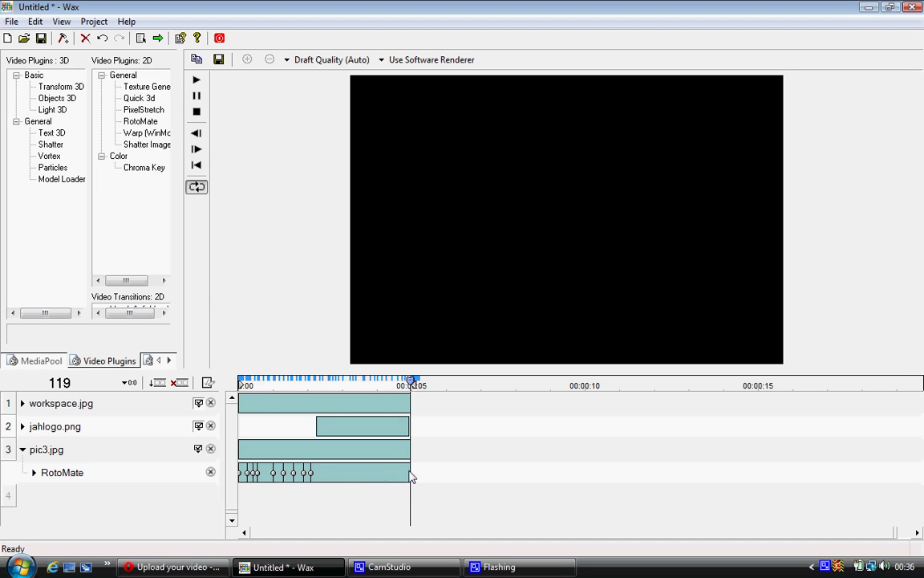
drag(340, 482, 363, 484)
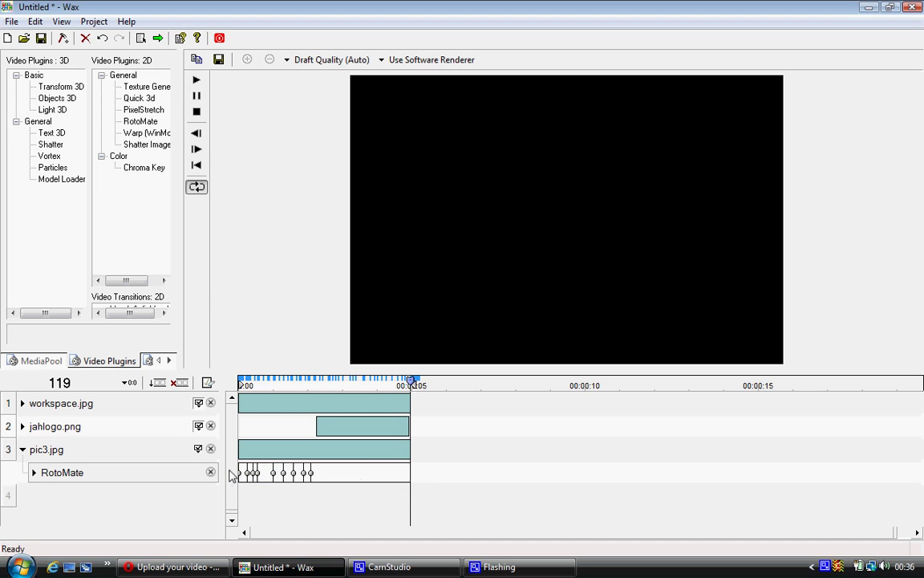
click(45, 454)
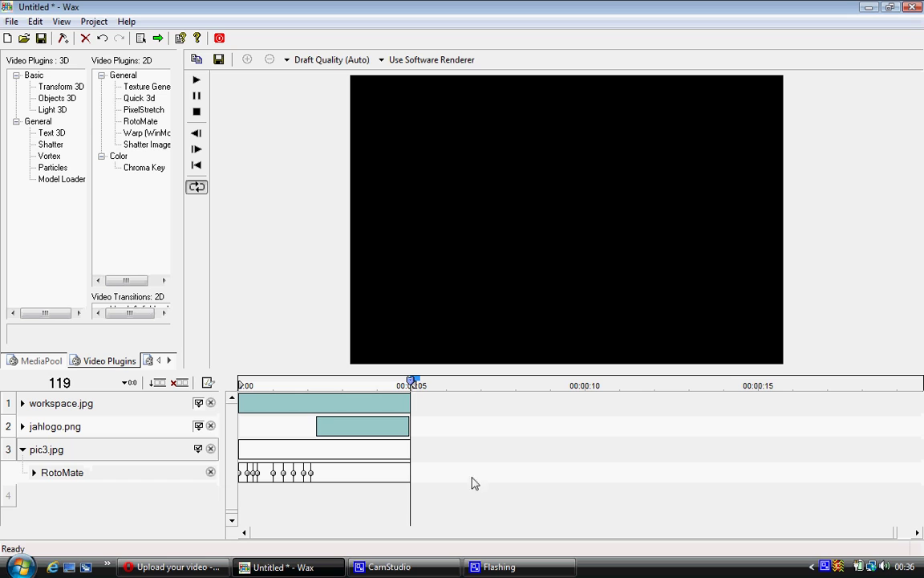
mouse_move(410, 447)
mouse_down()
mouse_move(347, 454)
mouse_move(831, 471)
mouse_move(580, 446)
mouse_move(412, 457)
mouse_up()
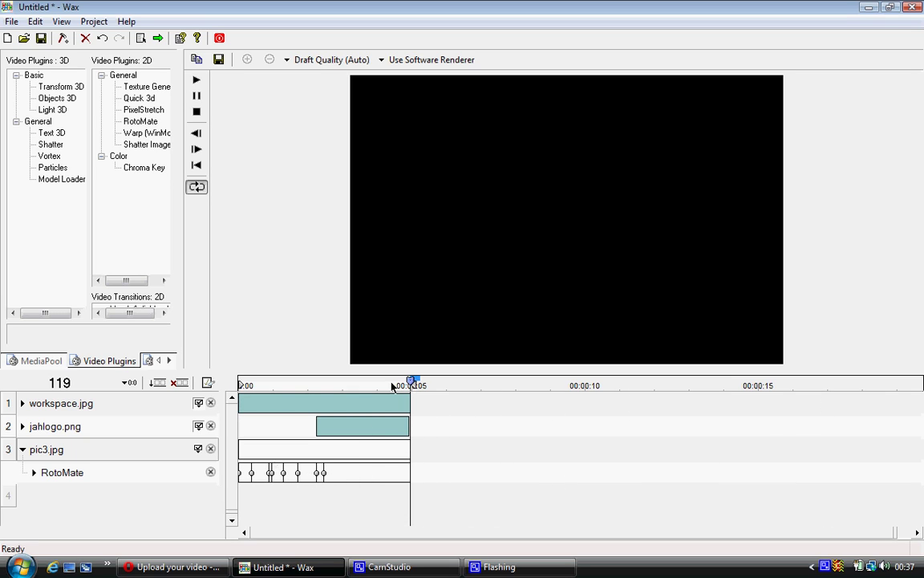
drag(387, 387, 251, 426)
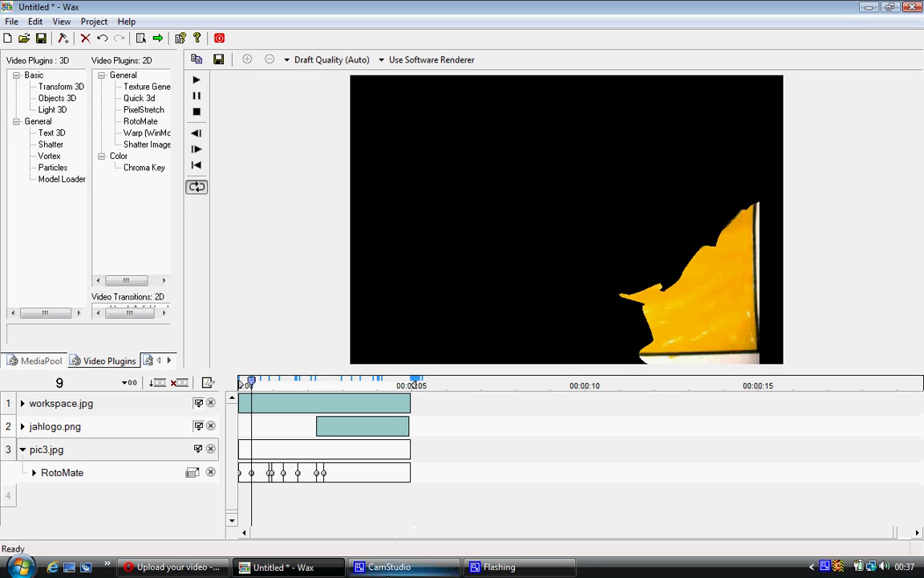
Stop the CamStudio recording and return to the Synfig_Swoosh.avi YouTube upload at 21%
click(393, 566)
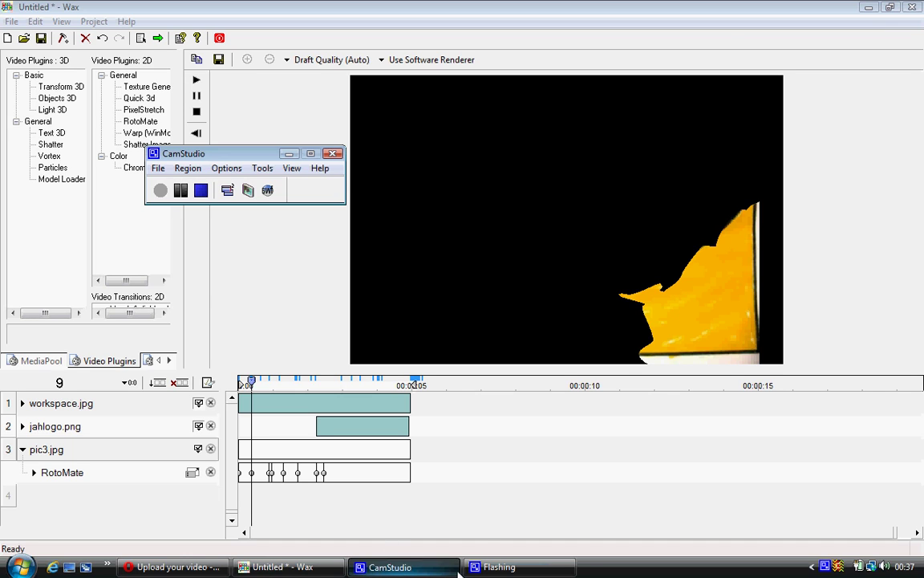
click(200, 190)
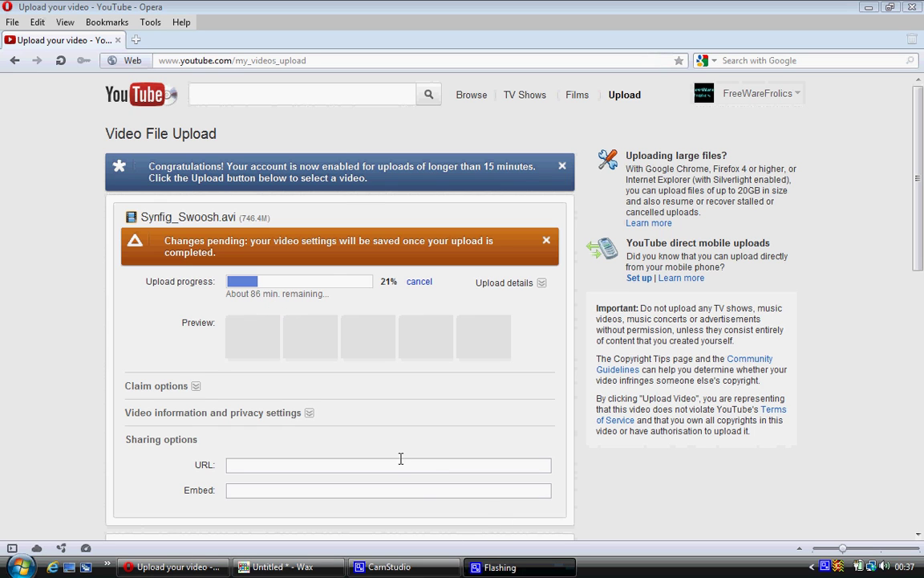
click(390, 566)
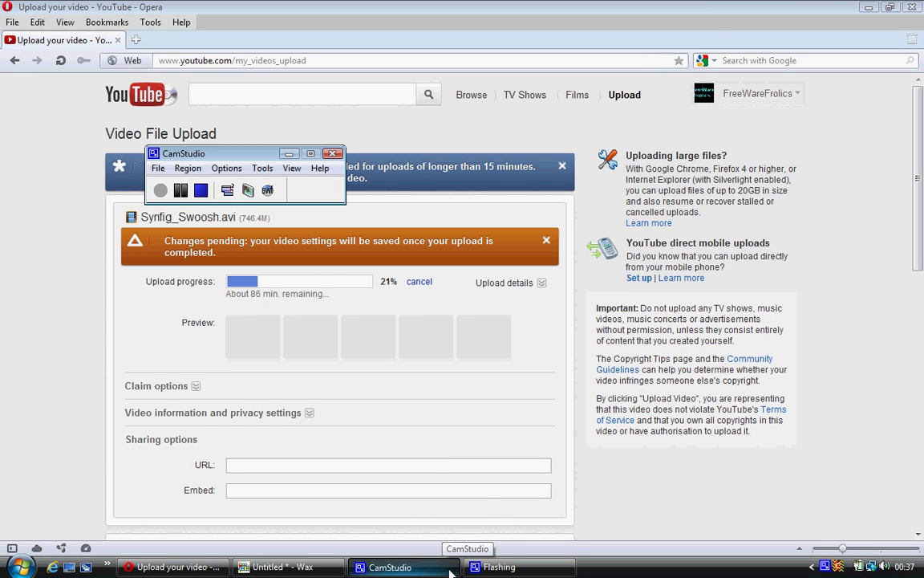
click(497, 566)
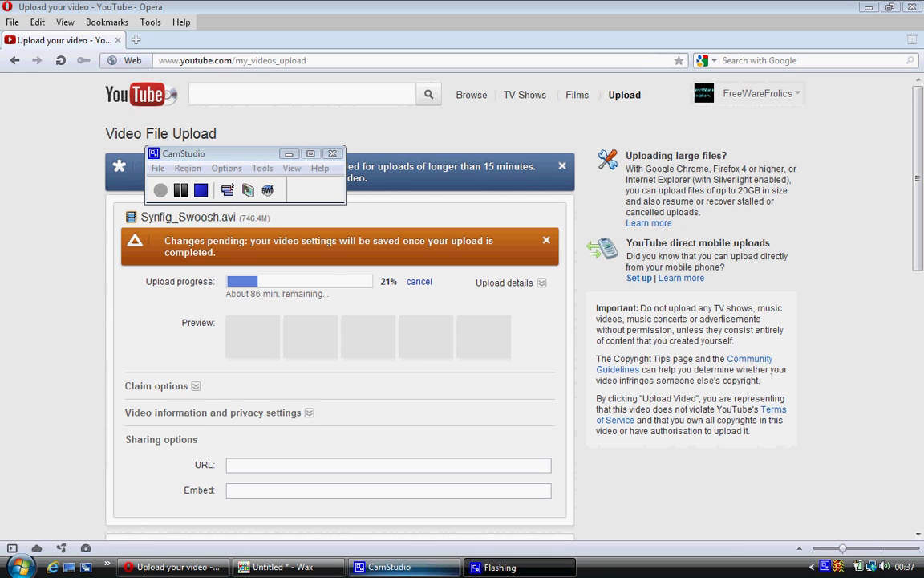
click(403, 568)
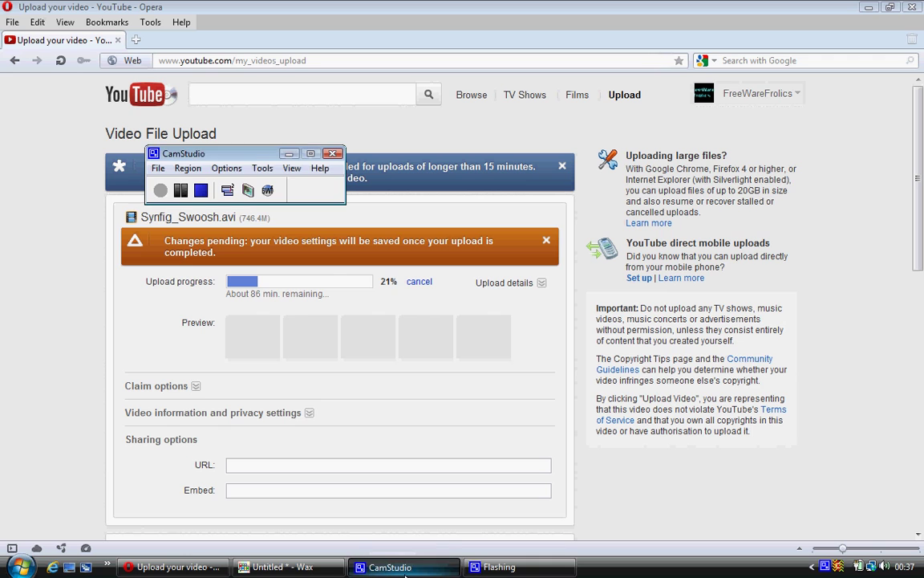
Bring the Wax composite project forward with the CamStudio window over it
click(281, 566)
click(389, 567)
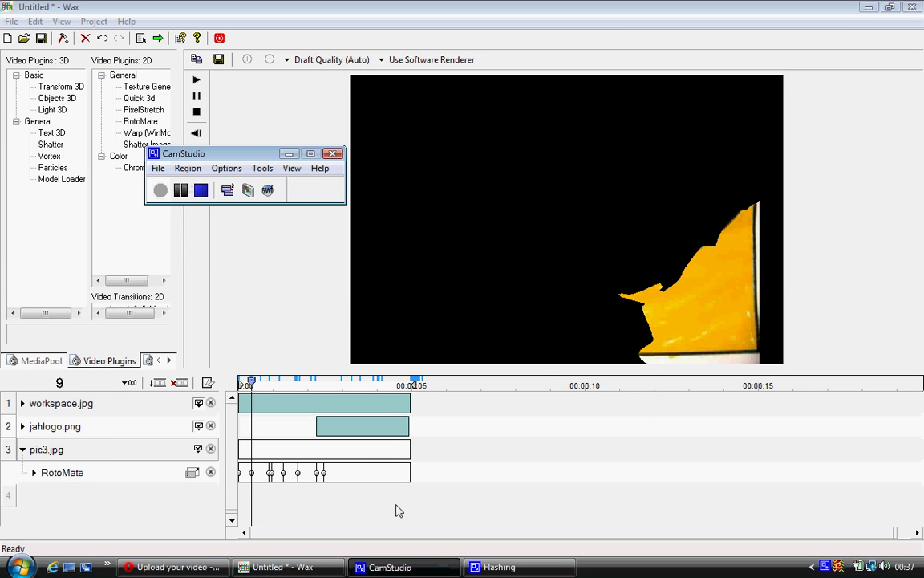